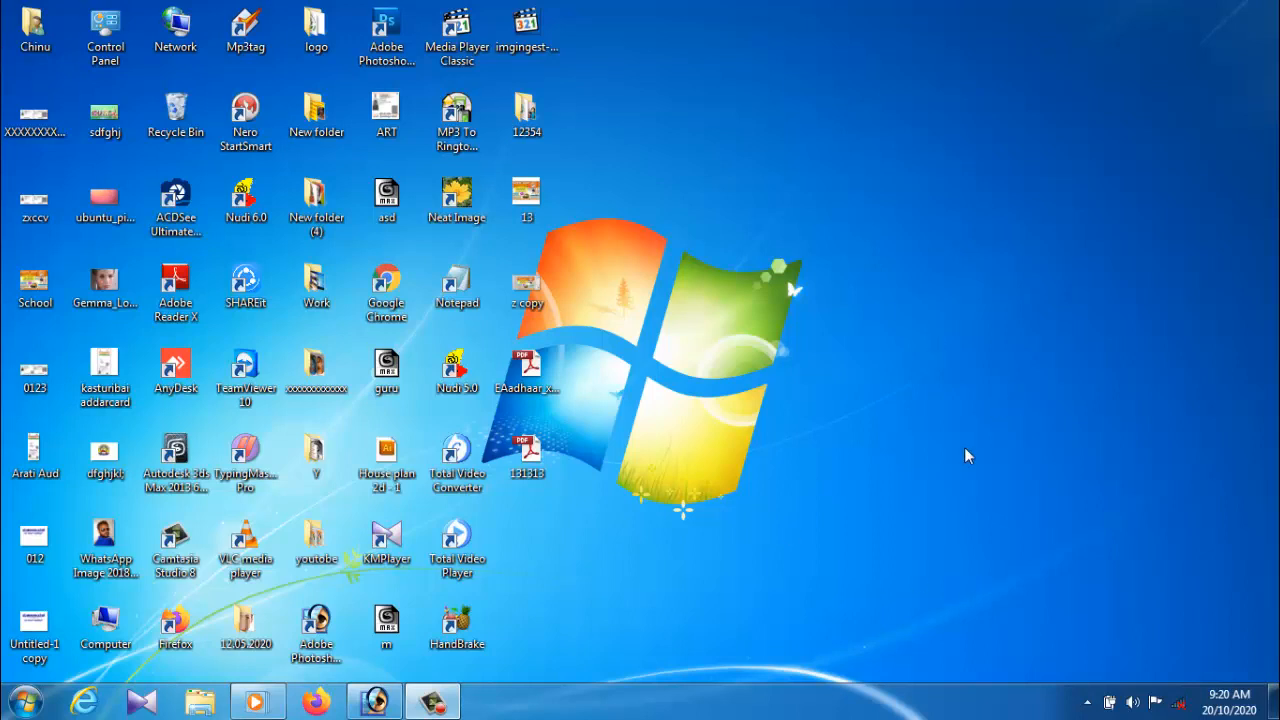
Switch to Adobe Photoshop 7.0 and minimize the Widing Card.psd document
{"action": "left_click", "coordinate": [22, 712]}
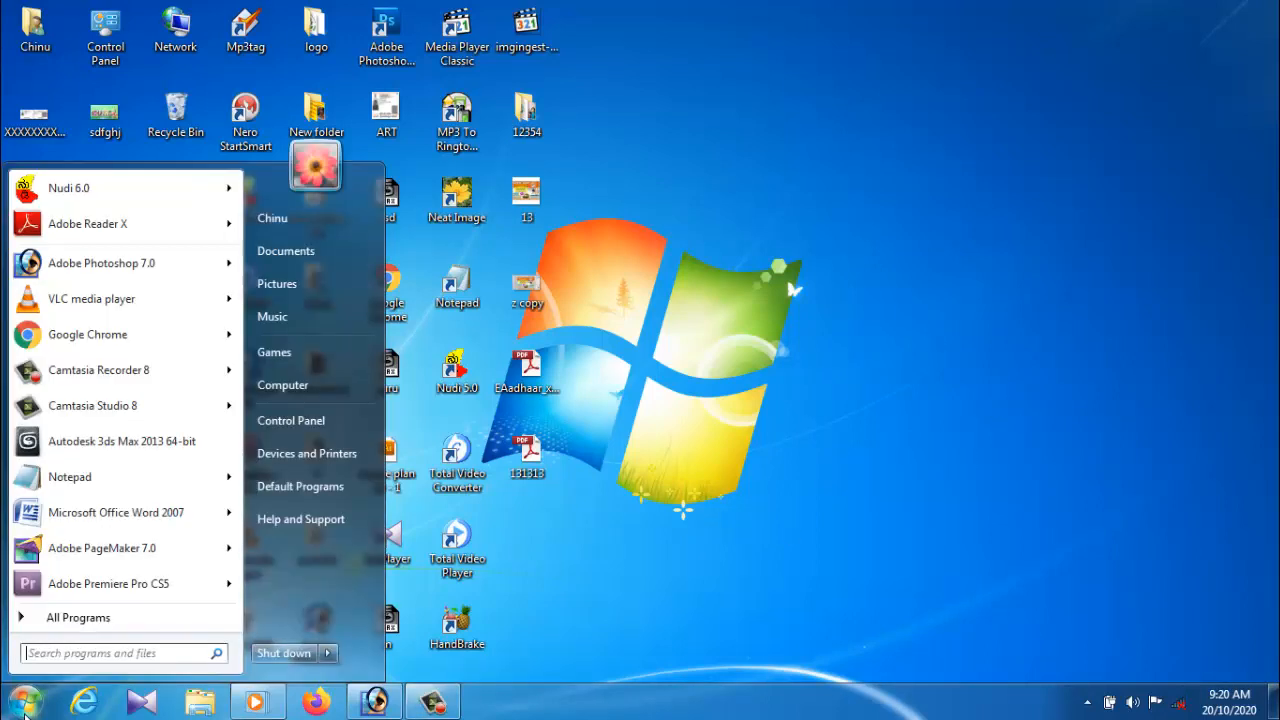
{"action": "mouse_move", "coordinate": [104, 280]}
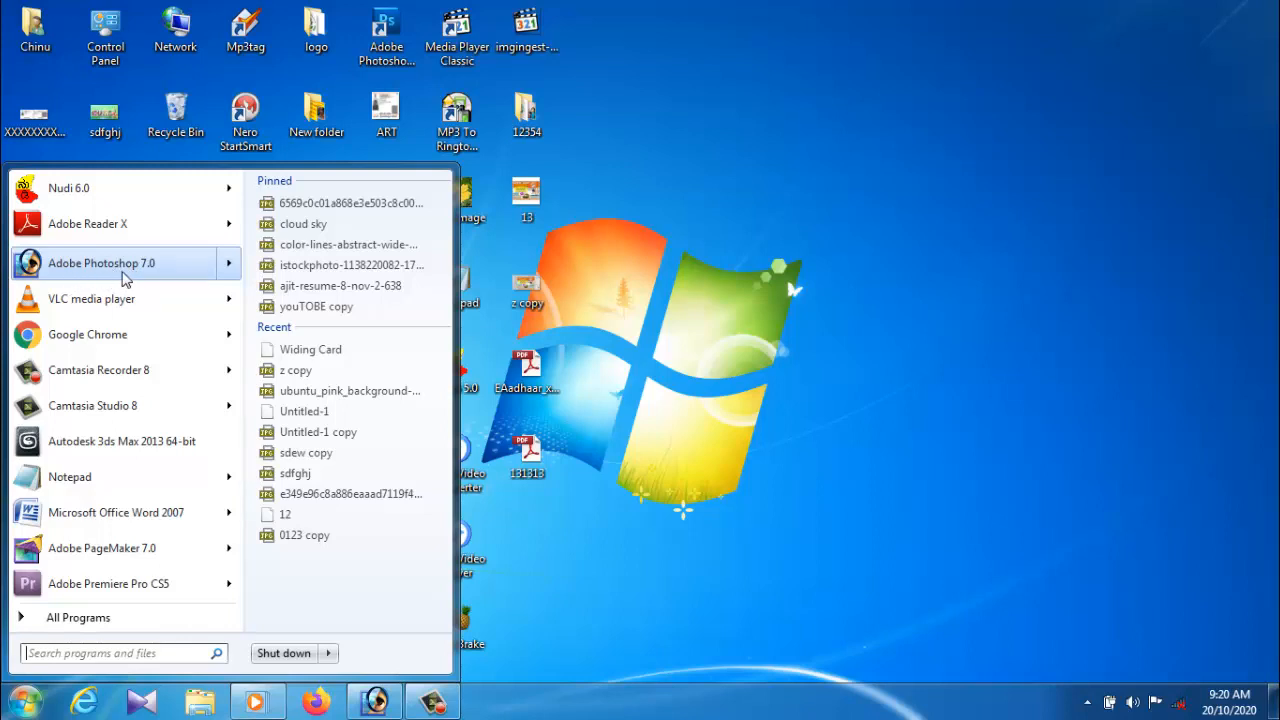
{"action": "left_click", "coordinate": [72, 275]}
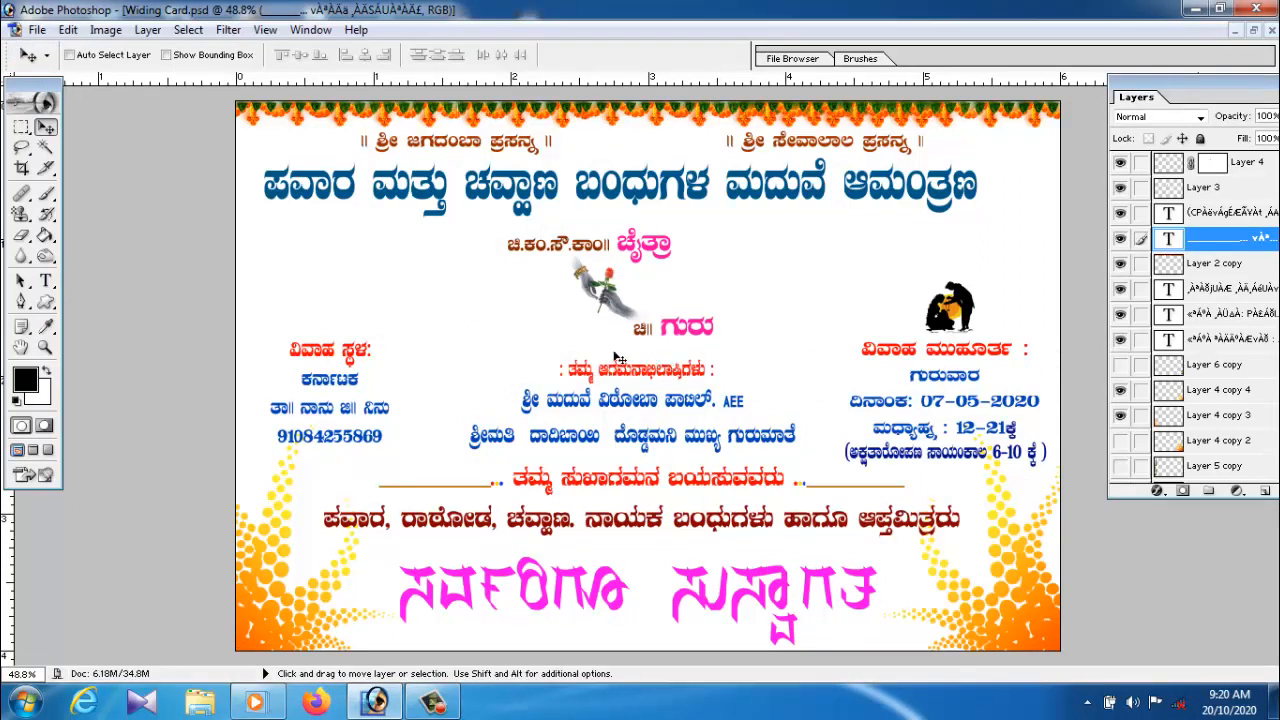
{"action": "left_click", "coordinate": [1237, 31]}
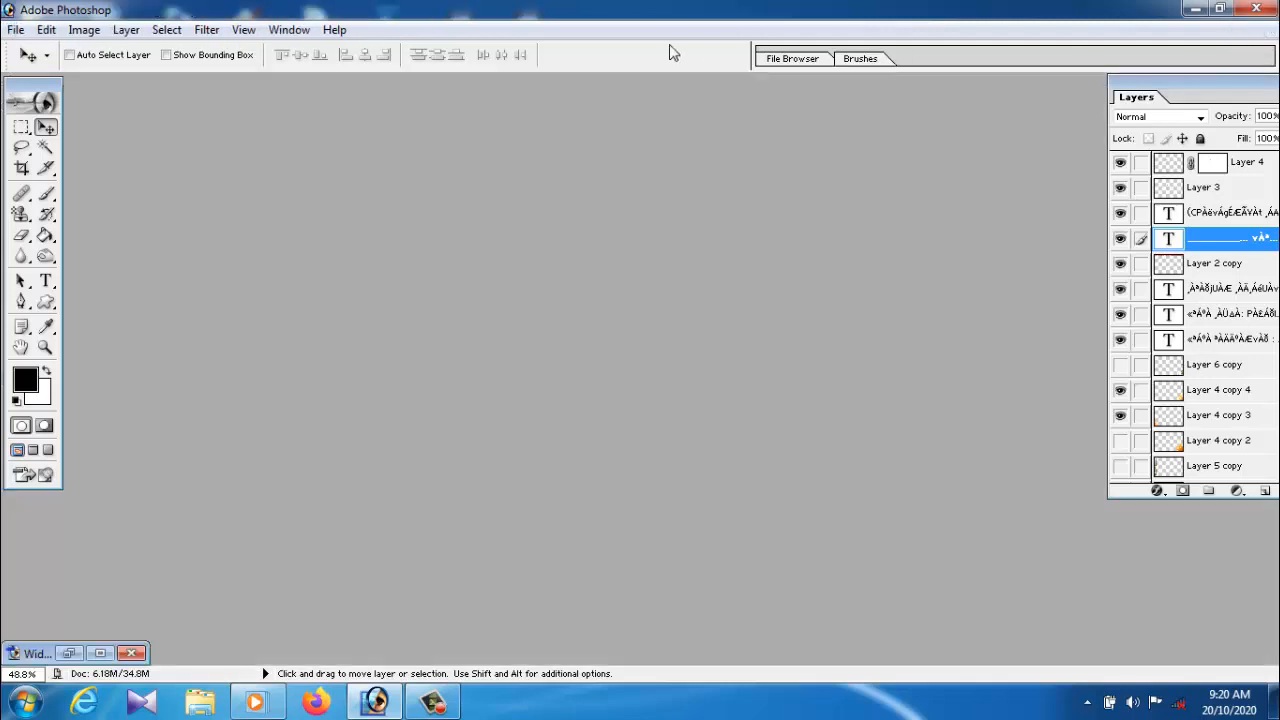
Start a new document 12 inches wide and 8 inches high at 300 pixels/inch with white contents
{"action": "left_click", "coordinate": [14, 30]}
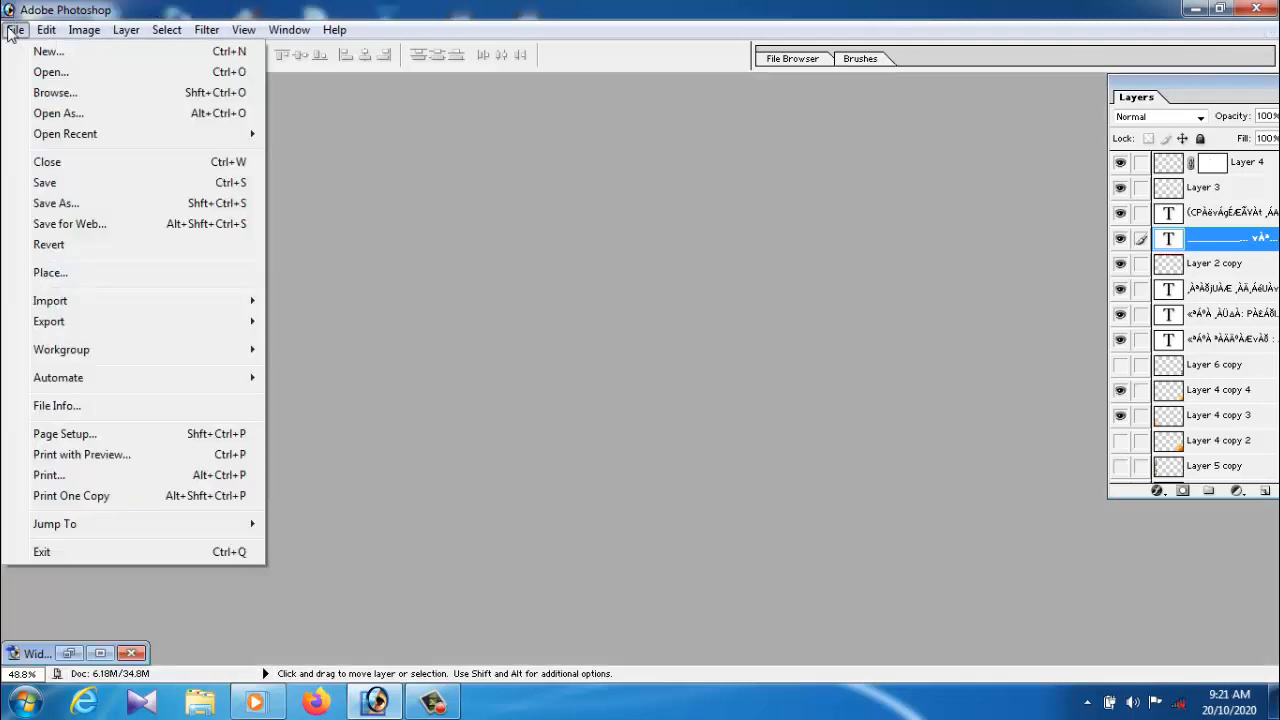
{"action": "left_click", "coordinate": [40, 49]}
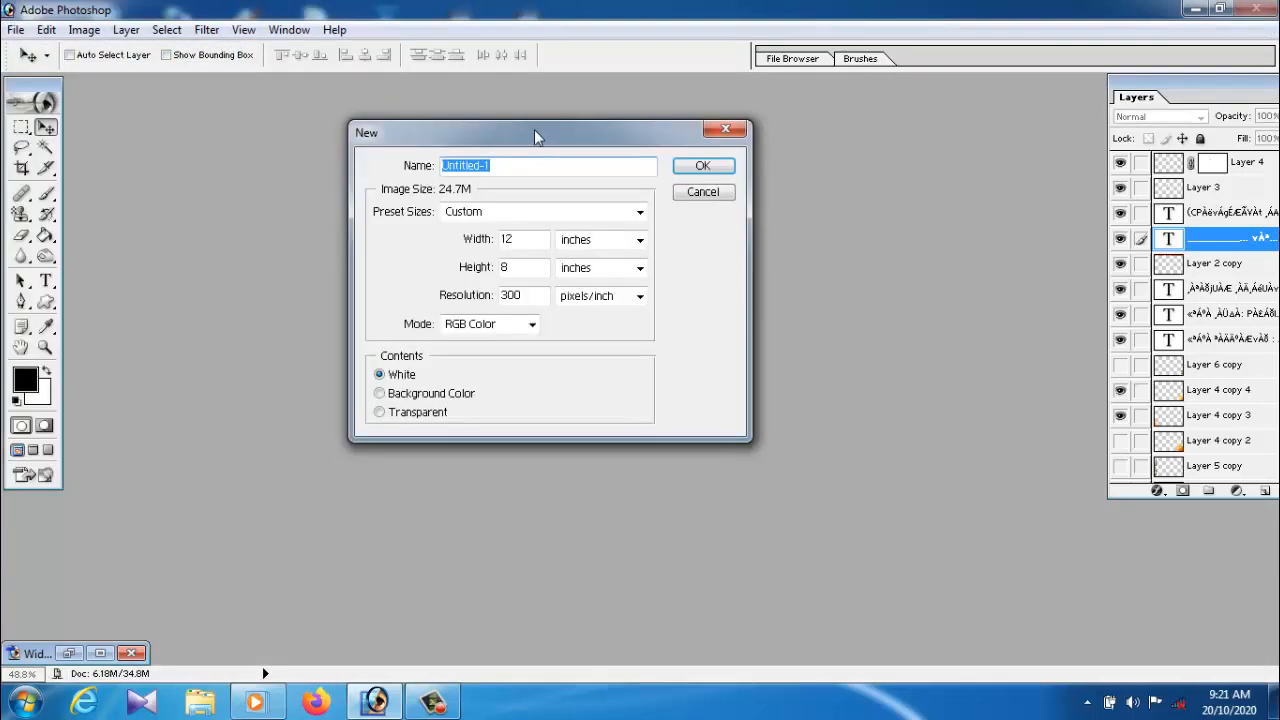
{"action": "left_click_drag", "start_coordinate": [540, 135], "coordinate": [586, 132]}
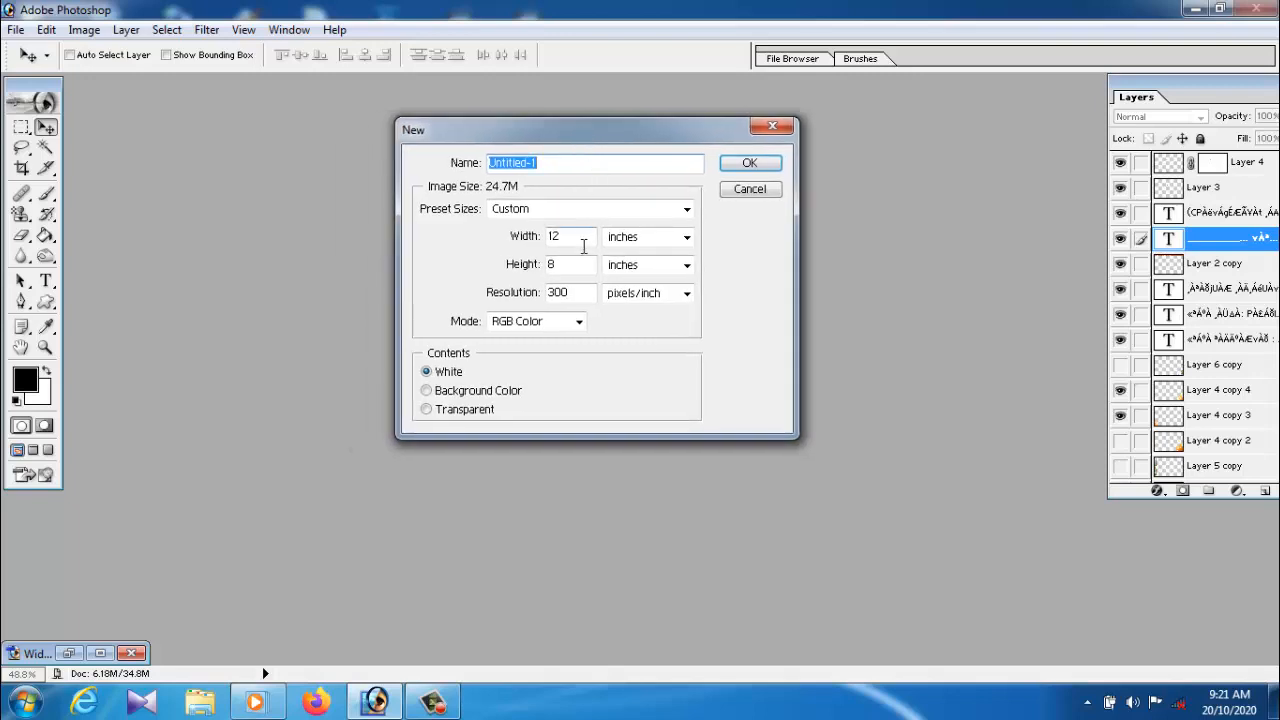
{"action": "left_click", "coordinate": [583, 268]}
{"action": "left_click", "coordinate": [583, 246]}
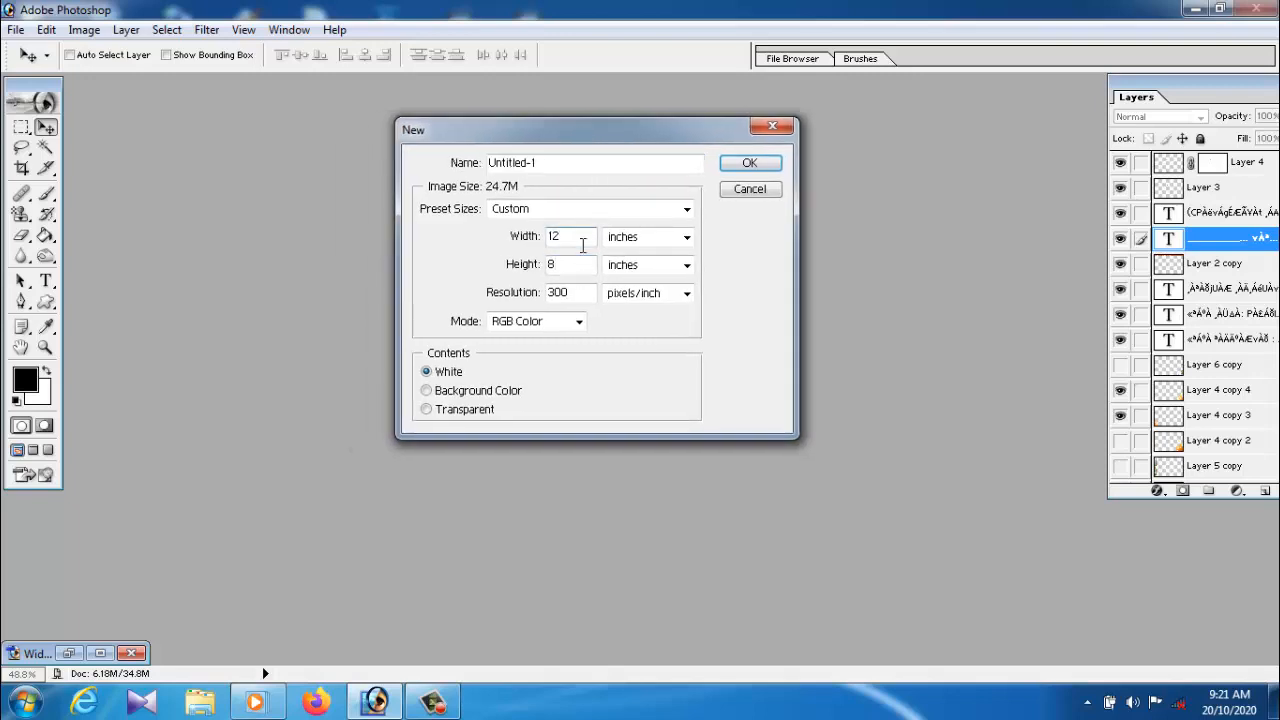
{"action": "left_click", "coordinate": [582, 266]}
{"action": "left_click", "coordinate": [579, 246]}
{"action": "left_click", "coordinate": [584, 268]}
{"action": "left_click", "coordinate": [587, 294]}
{"action": "left_click", "coordinate": [556, 326]}
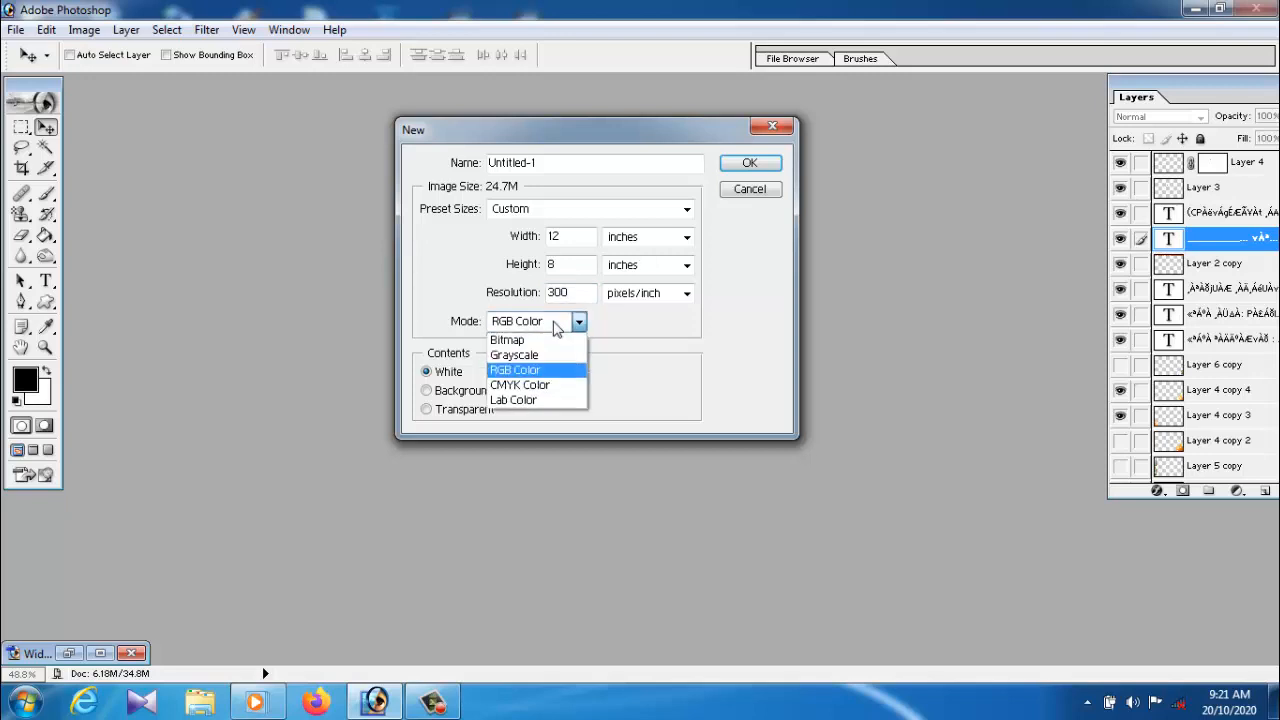
{"action": "left_click", "coordinate": [556, 386]}
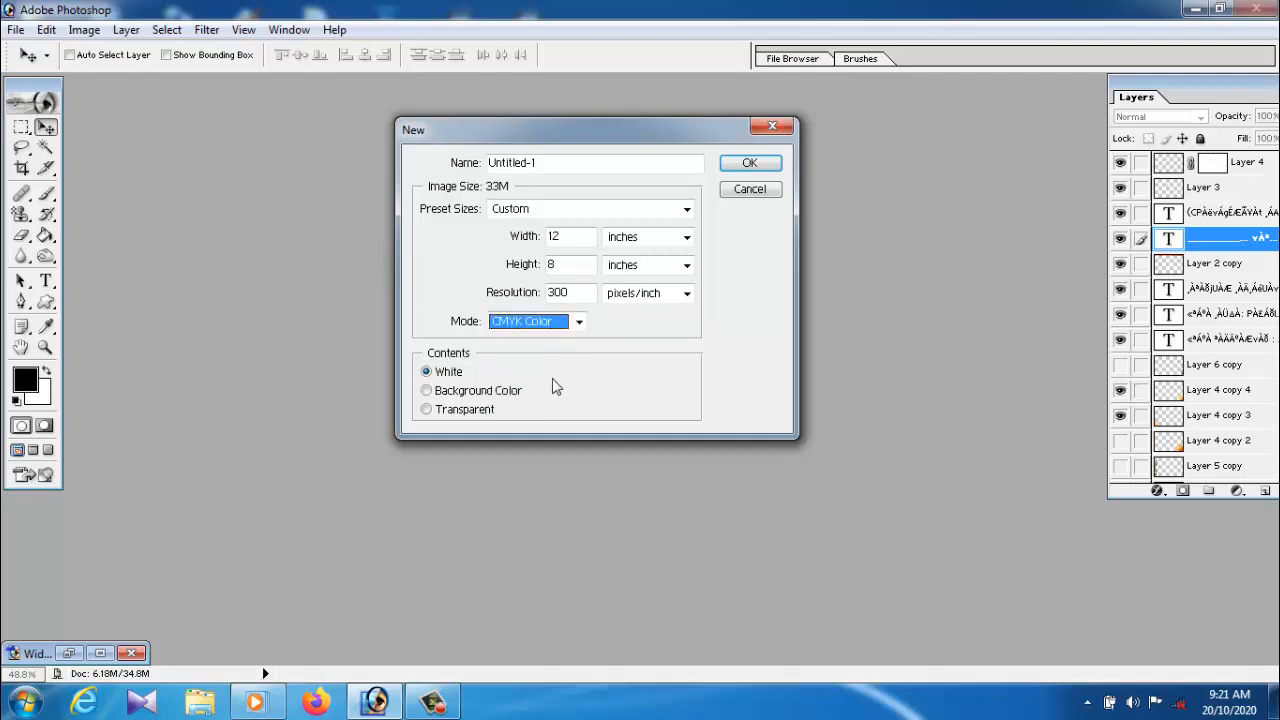
{"action": "left_click", "coordinate": [552, 322]}
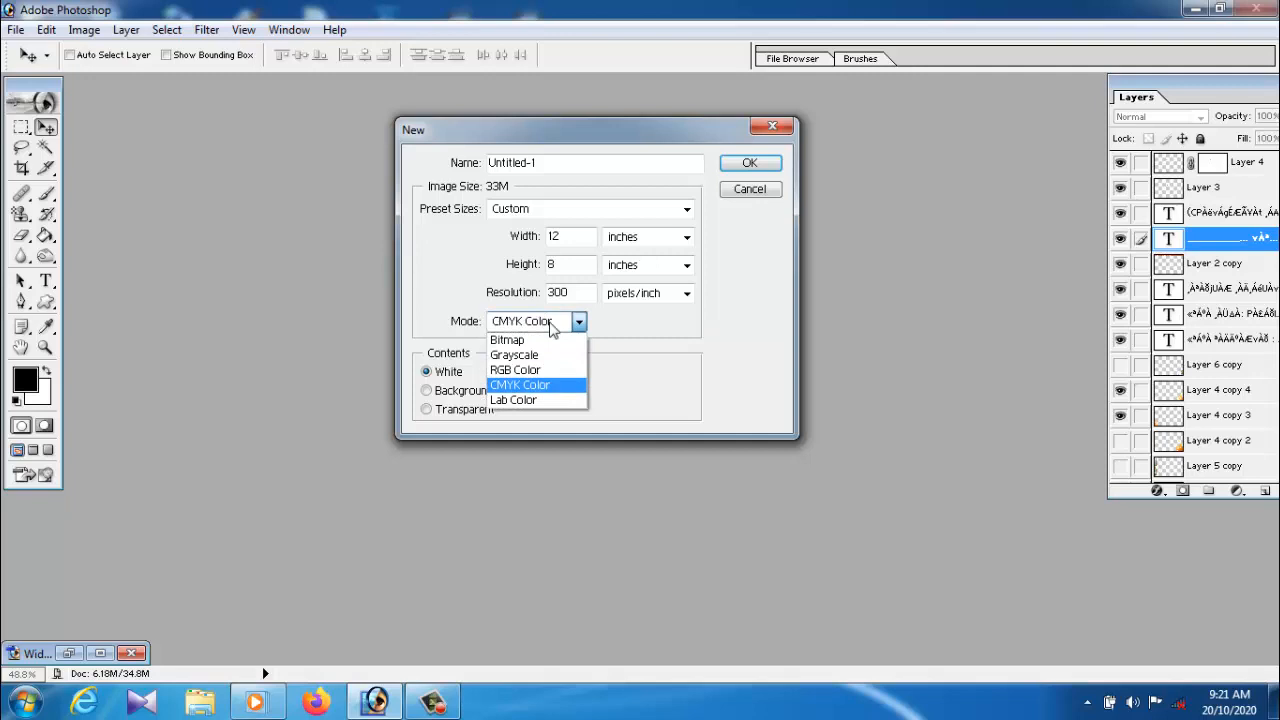
{"action": "left_click", "coordinate": [552, 324]}
{"action": "left_click", "coordinate": [552, 324]}
{"action": "left_click", "coordinate": [549, 370]}
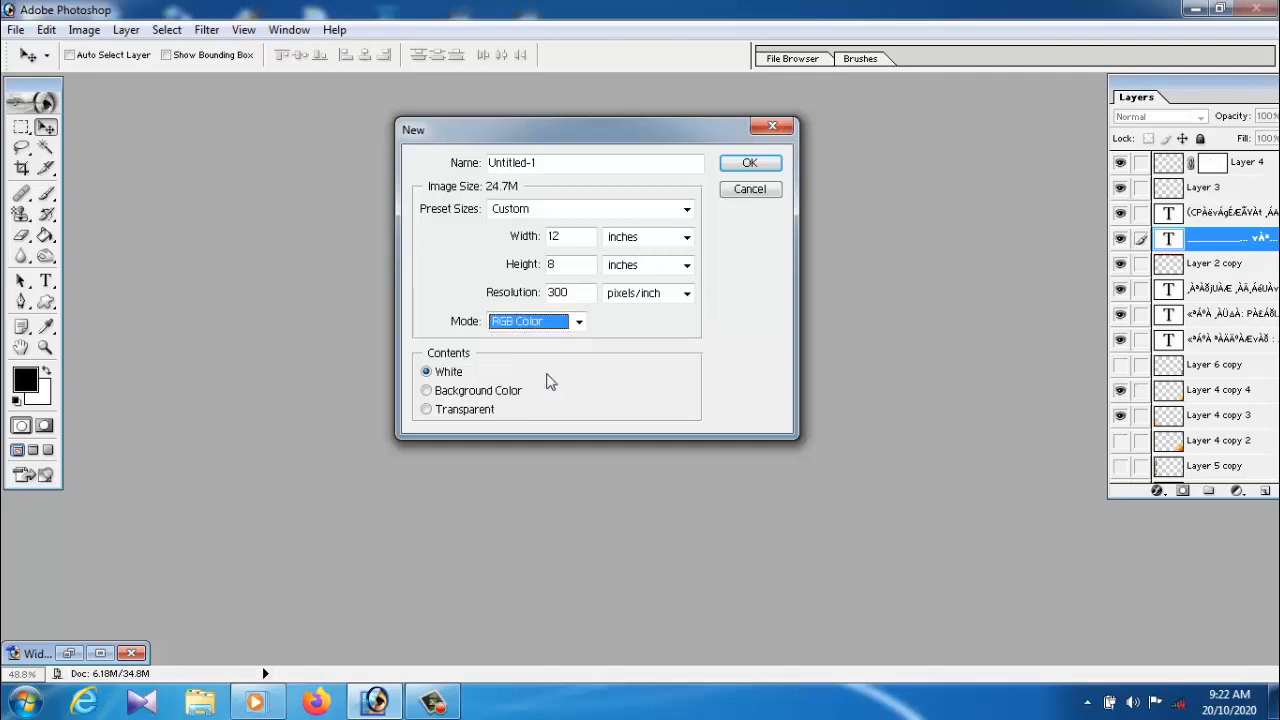
Set the new document's mode to CMYK Color, create it and maximize its window
{"action": "left_click", "coordinate": [551, 322]}
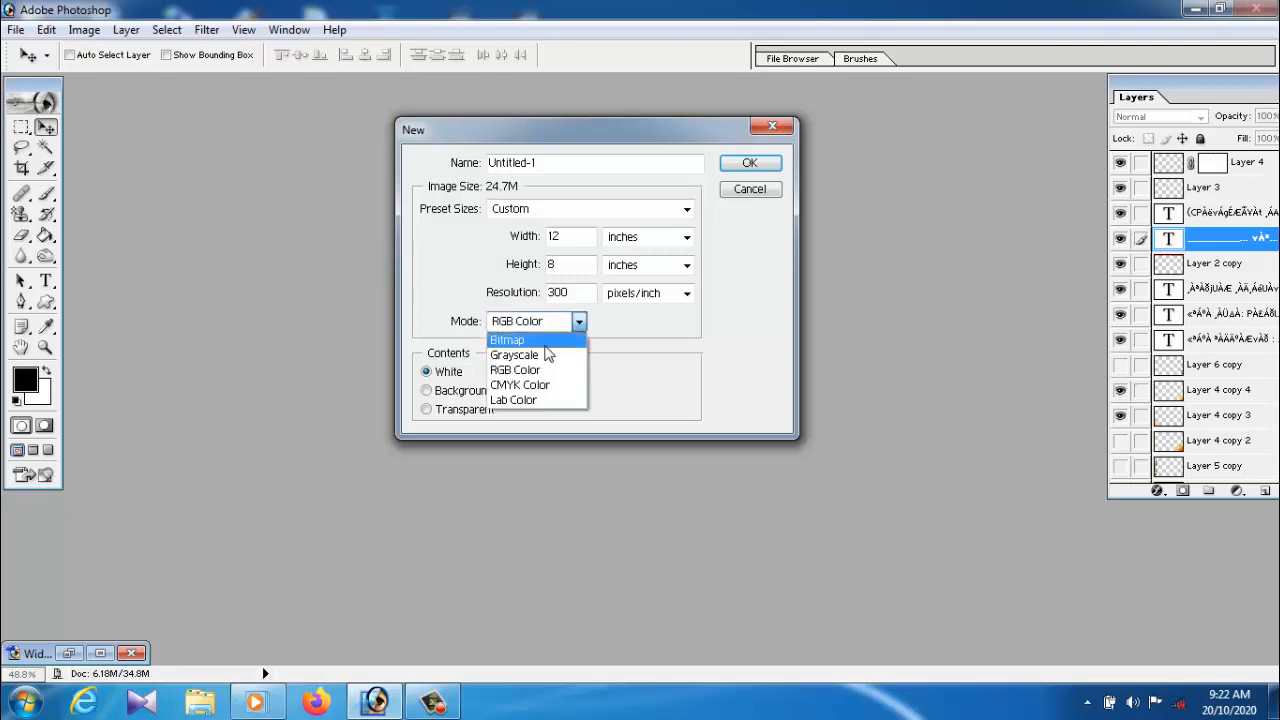
{"action": "left_click", "coordinate": [548, 386]}
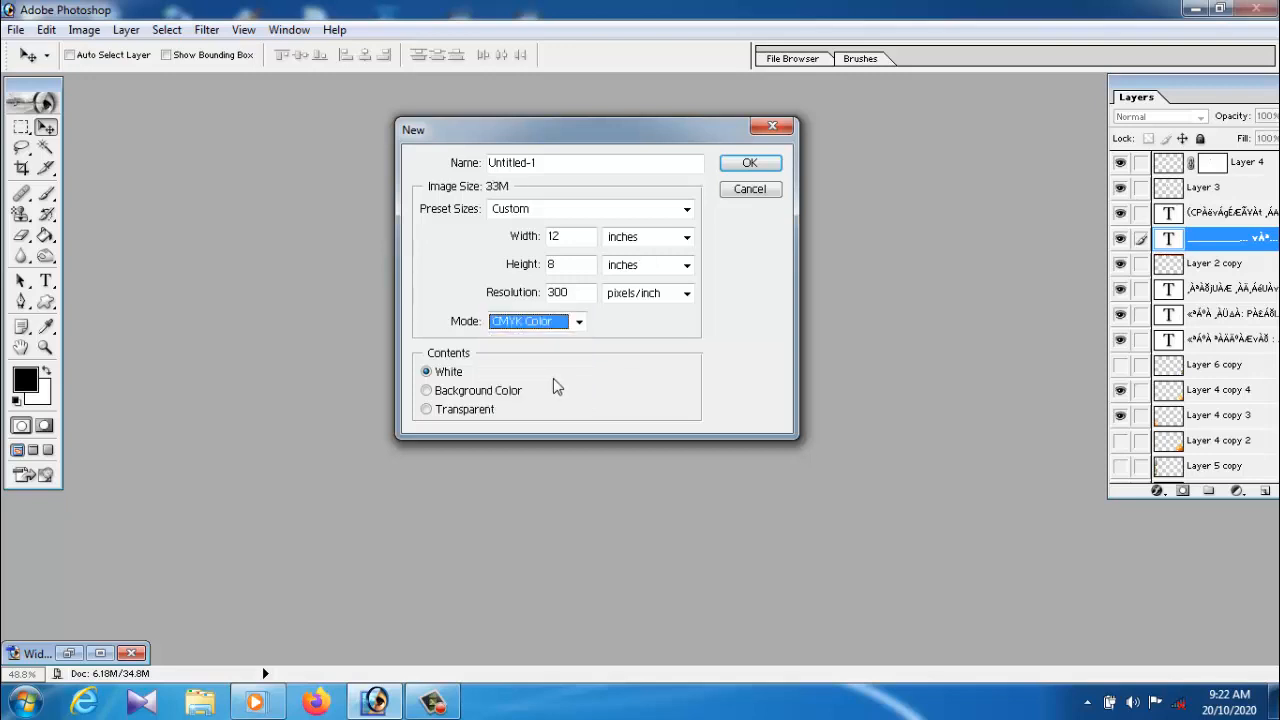
{"action": "left_click", "coordinate": [750, 165]}
{"action": "left_click", "coordinate": [634, 104]}
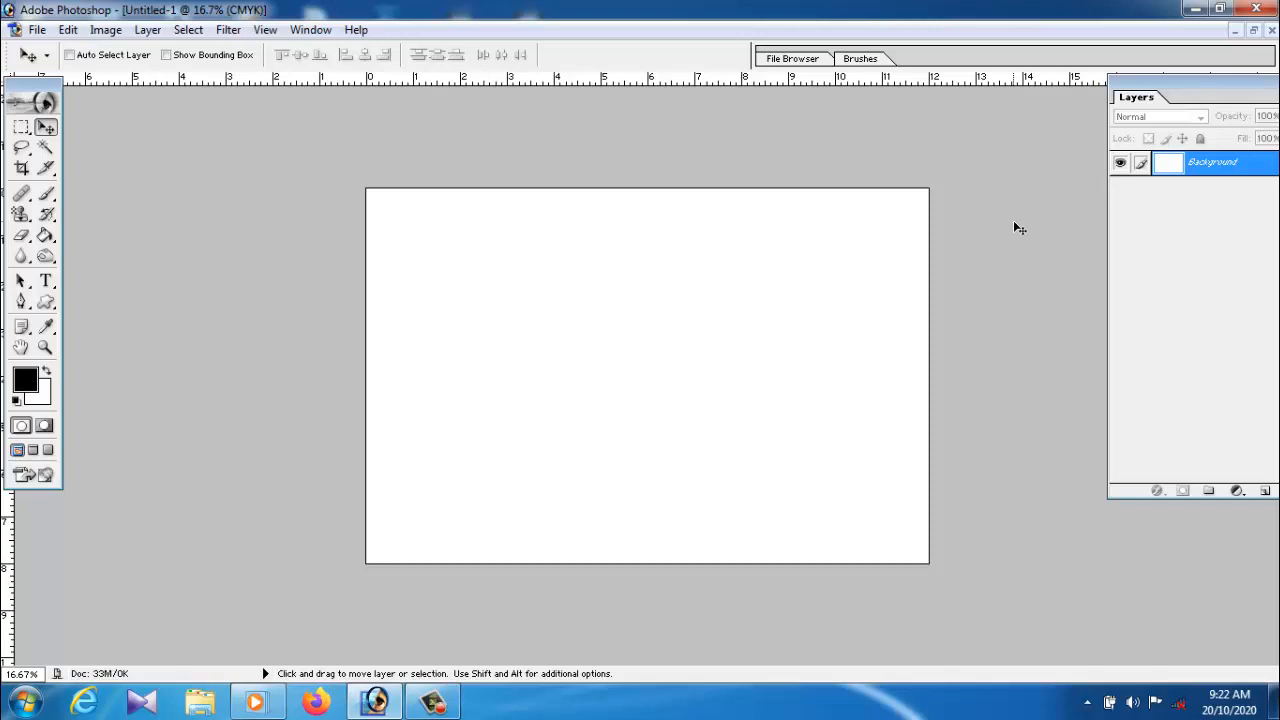
Restore both document windows and place Widing Card.psd beside the blank document
{"action": "left_click", "coordinate": [1253, 33]}
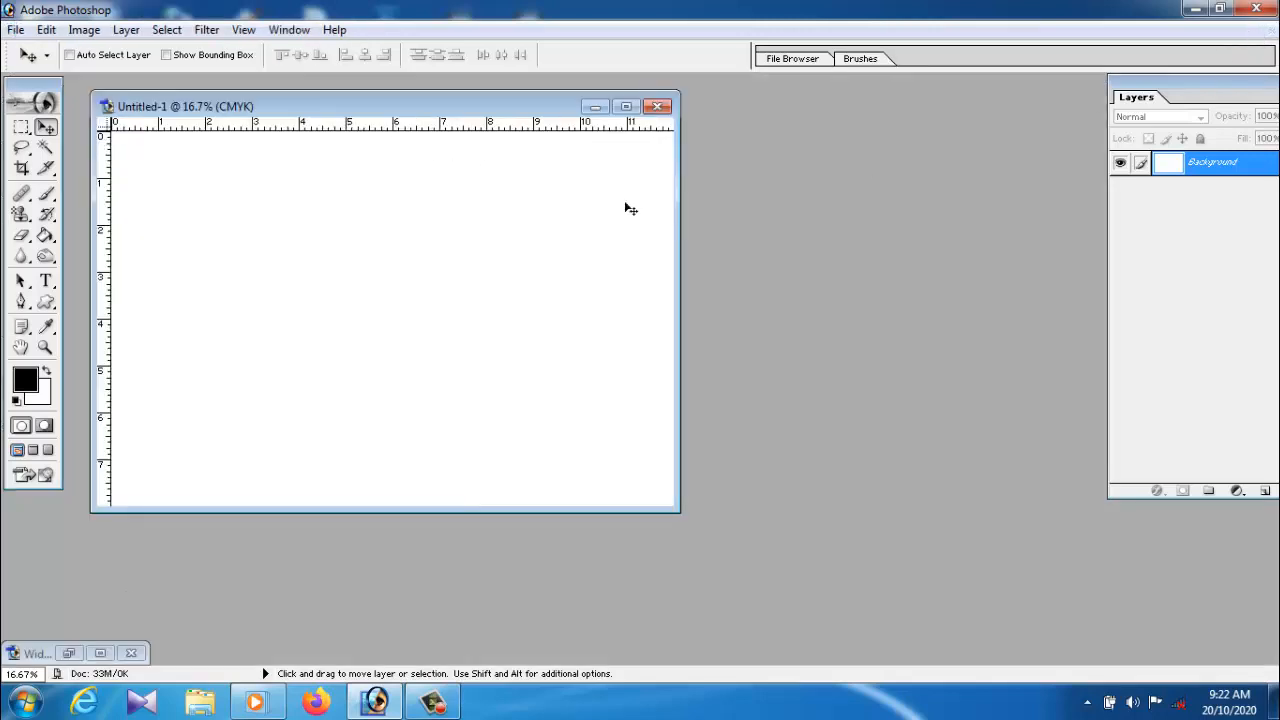
{"action": "left_click", "coordinate": [102, 653]}
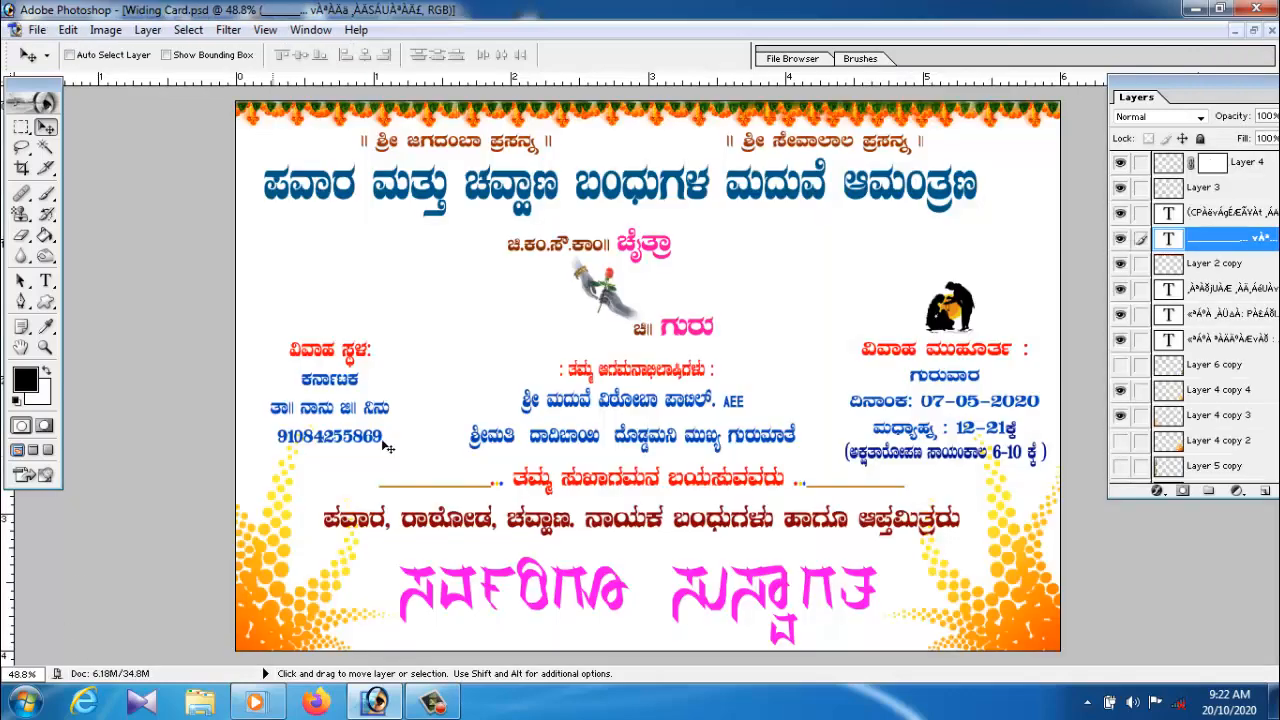
{"action": "left_click", "coordinate": [1255, 32]}
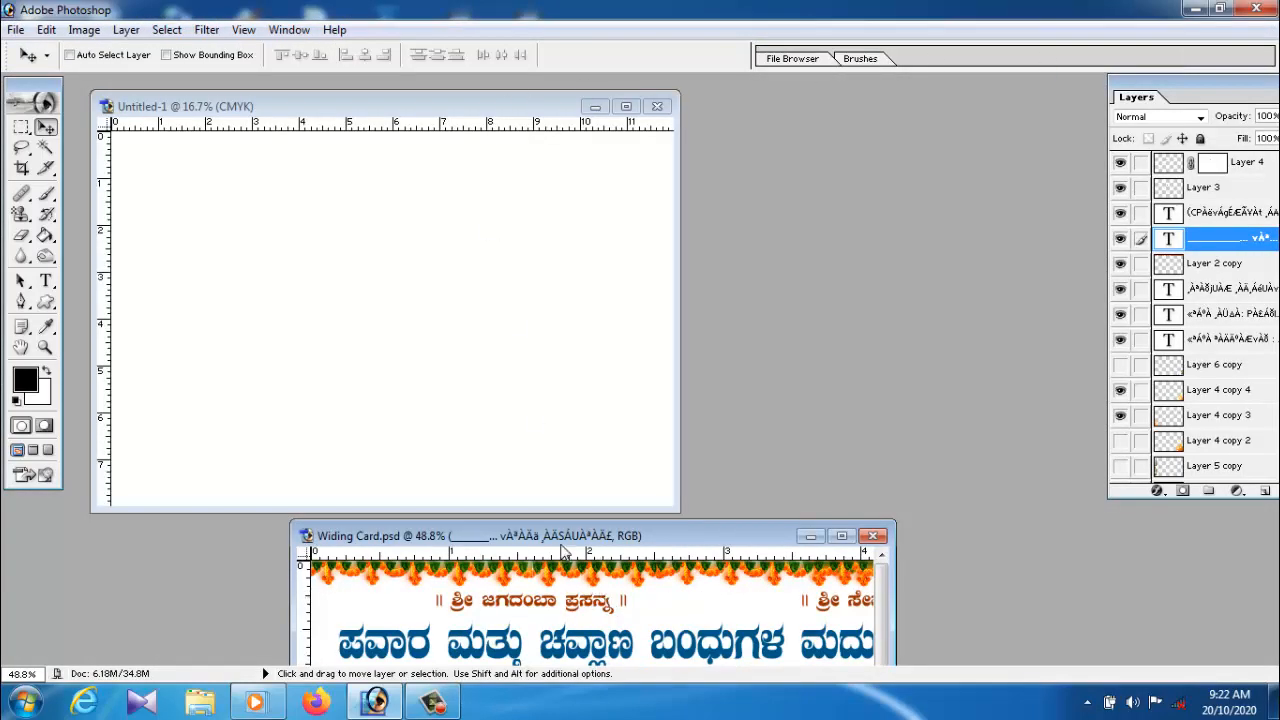
{"action": "left_click_drag", "start_coordinate": [584, 532], "coordinate": [974, 253]}
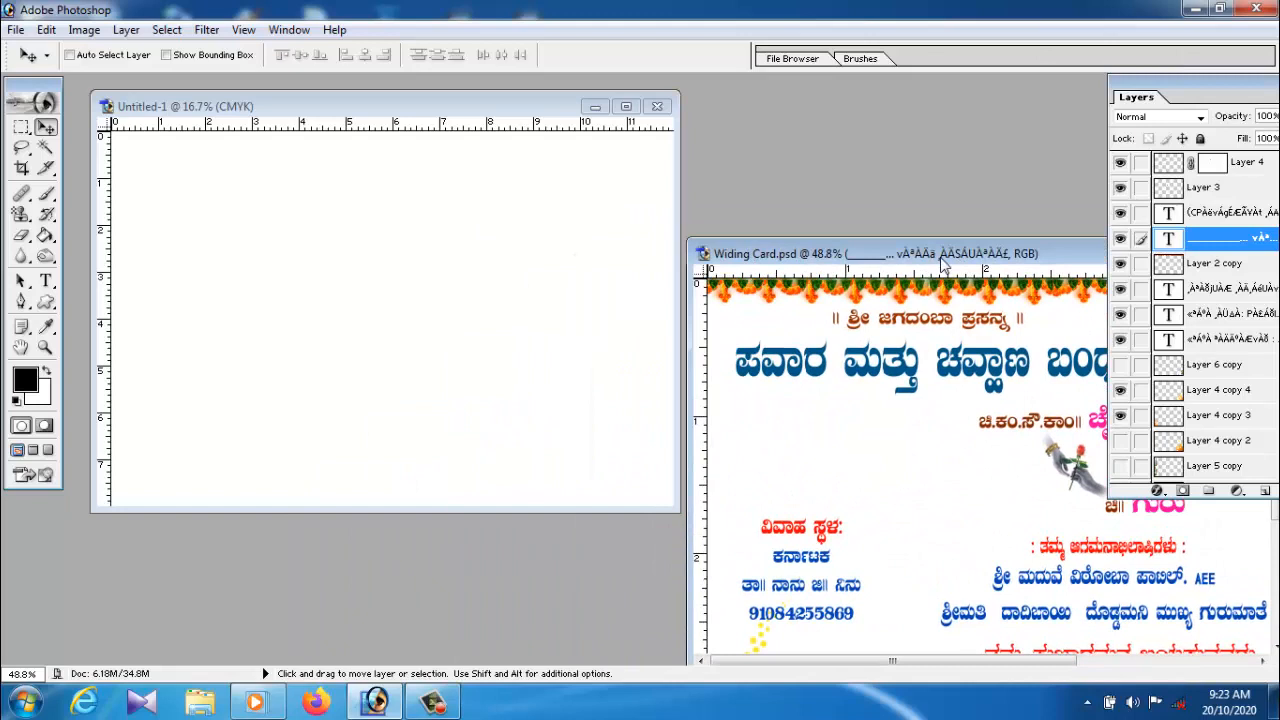
Copy the garland on Layer 2 copy from Widing Card.psd into the blank document and align it to the page's upper-left corner
{"action": "right_click", "coordinate": [870, 291]}
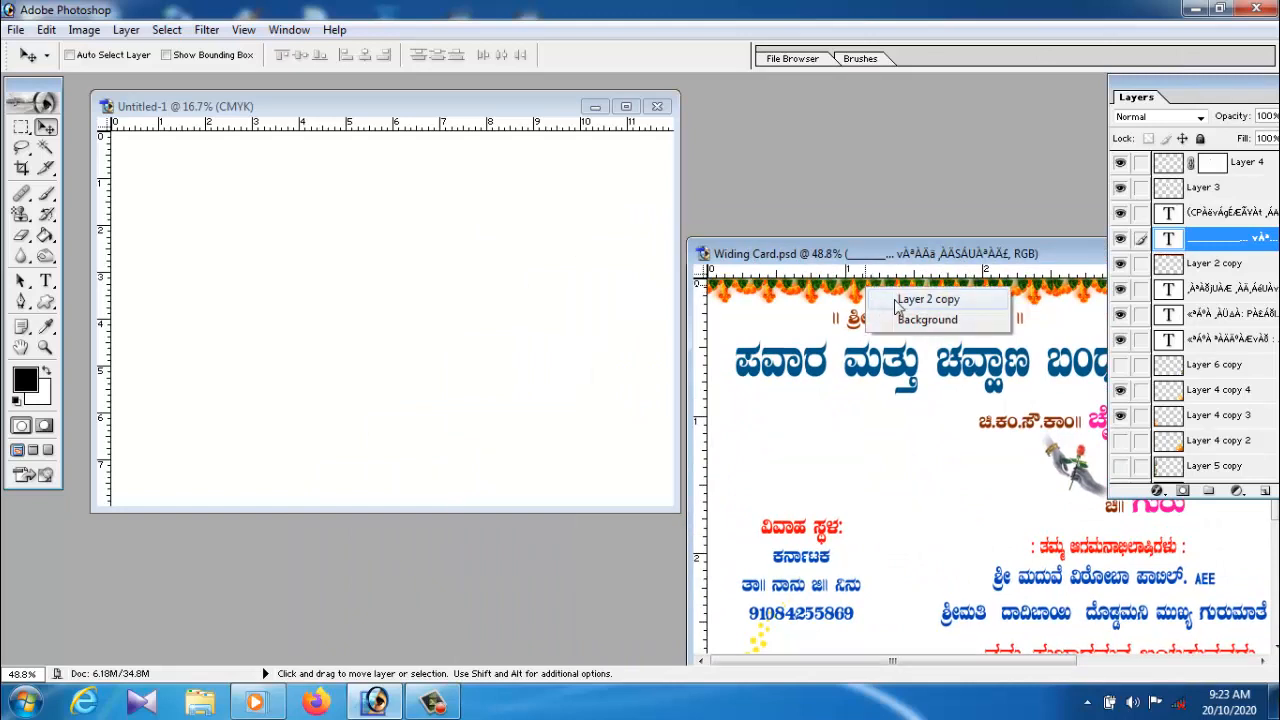
{"action": "left_click", "coordinate": [927, 299]}
{"action": "left_click_drag", "start_coordinate": [910, 290], "coordinate": [400, 257]}
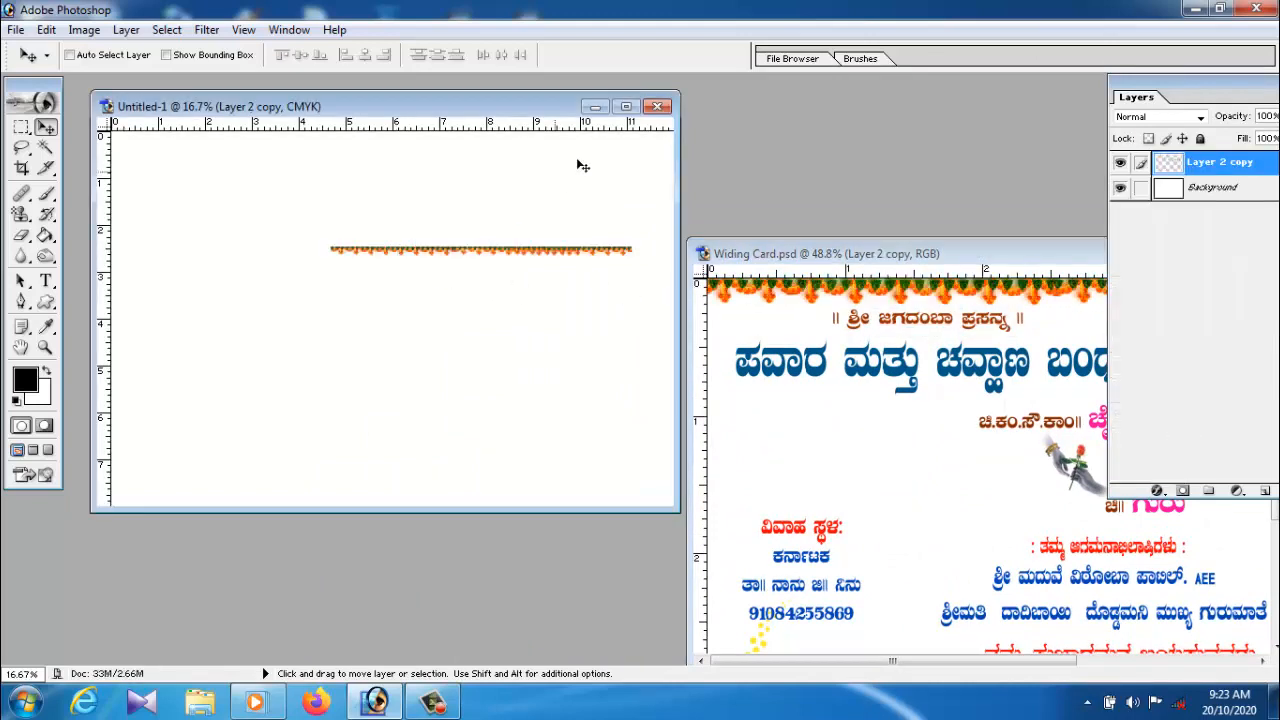
{"action": "left_click", "coordinate": [626, 106]}
{"action": "left_click_drag", "start_coordinate": [668, 312], "coordinate": [444, 198]}
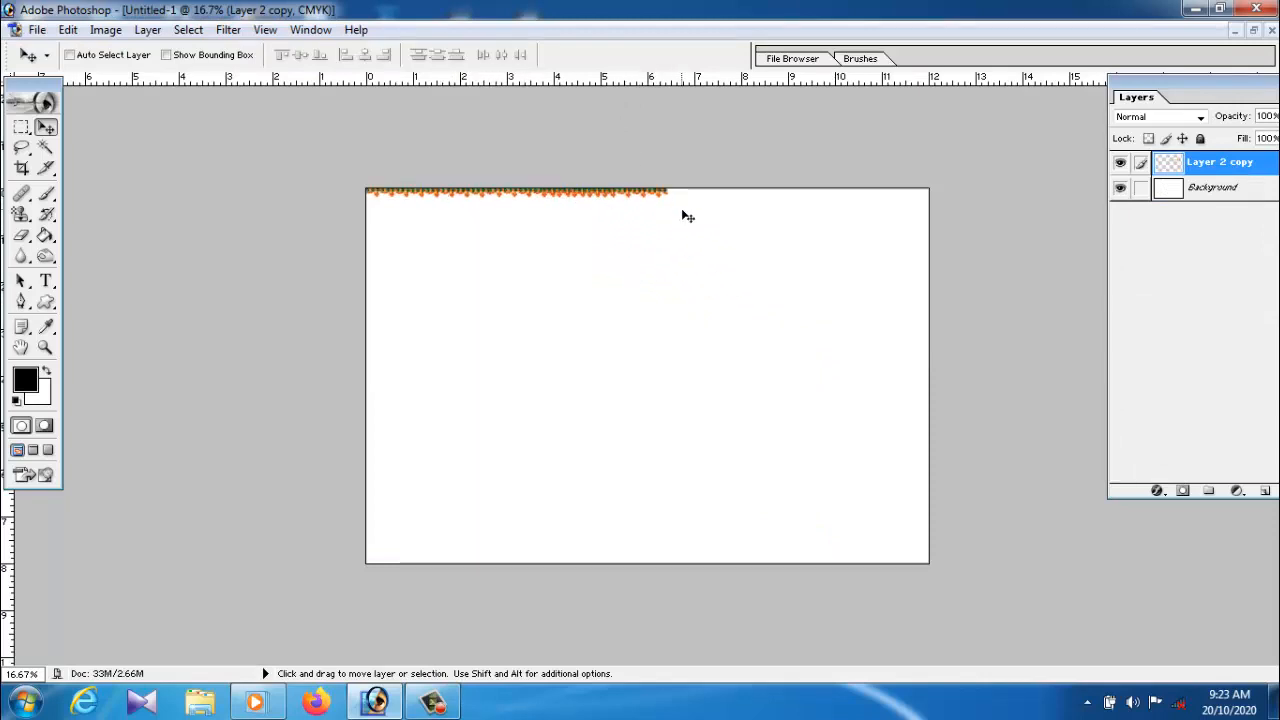
Scale the garland proportionally so it spans the full 12-inch width of the page's upper edge
{"action": "left_click", "coordinate": [68, 30]}
{"action": "mouse_move", "coordinate": [158, 402]}
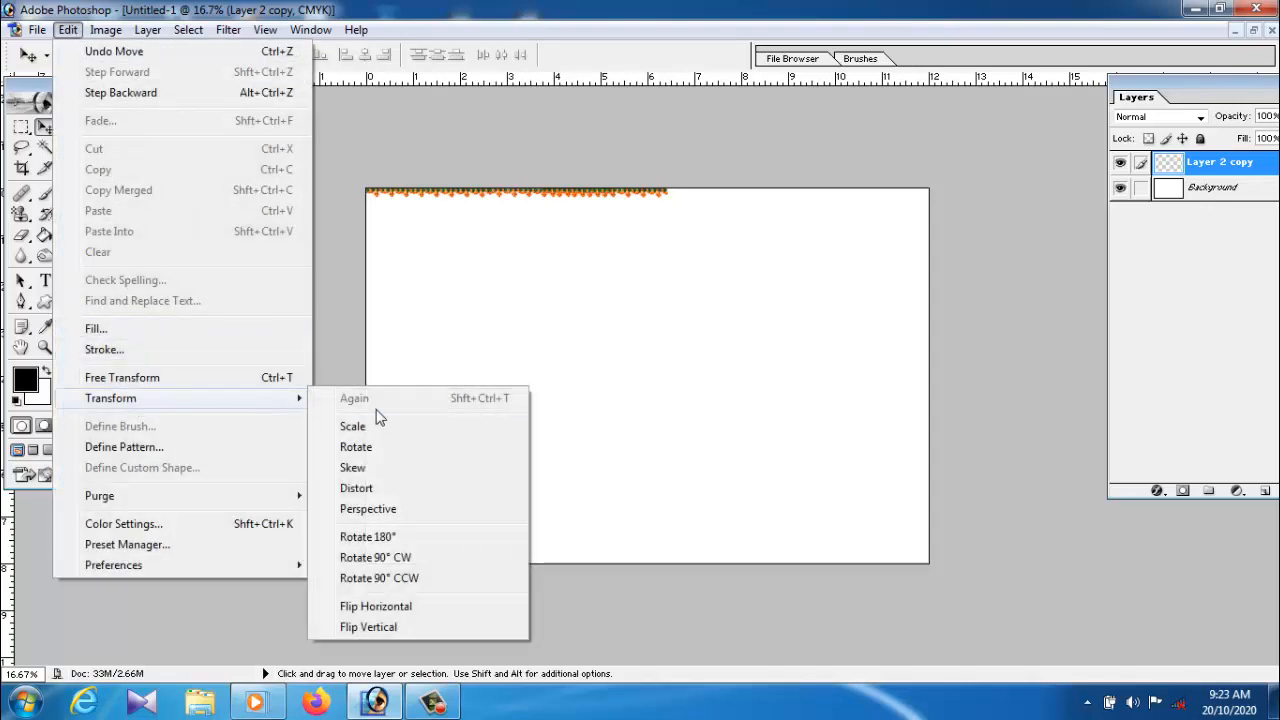
{"action": "left_click", "coordinate": [400, 430]}
{"action": "left_click_drag", "start_coordinate": [670, 213], "coordinate": [931, 270]}
{"action": "key", "text": "Return"}
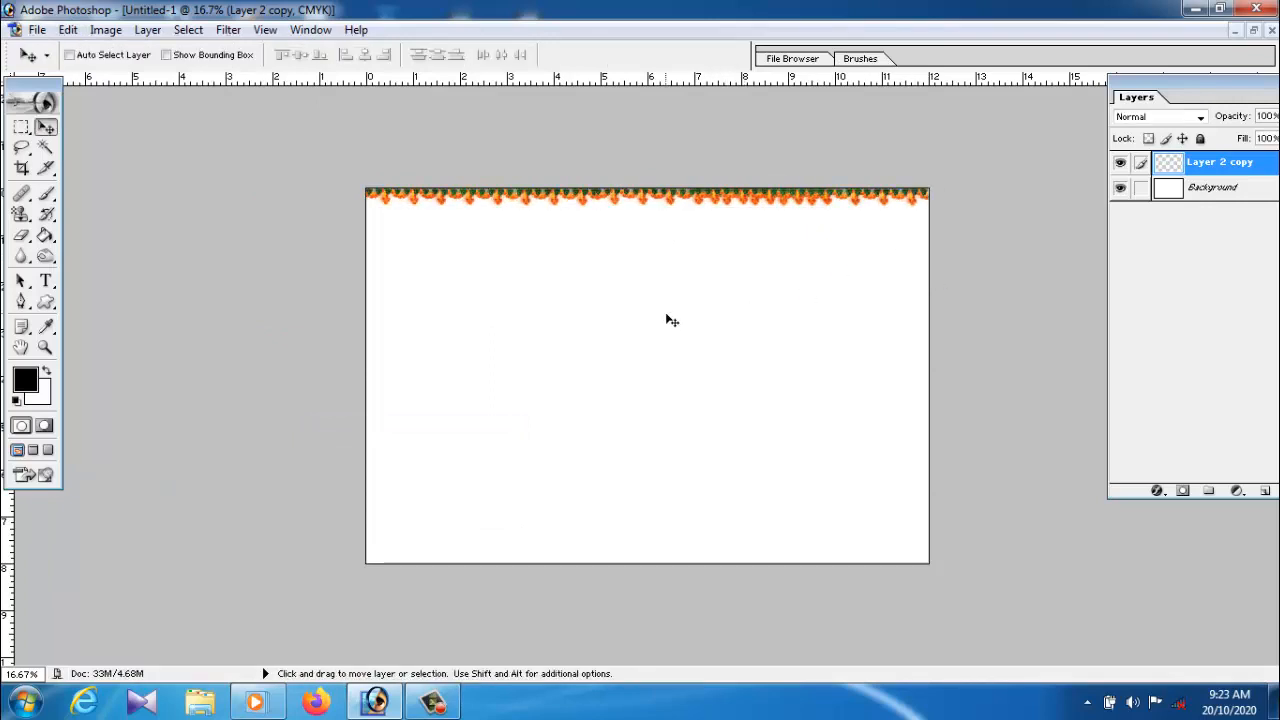
{"action": "scroll", "coordinate": [672, 319], "scroll_direction": "up", "scroll_amount": 5}
{"action": "scroll", "coordinate": [672, 319], "scroll_direction": "down", "scroll_amount": 1}
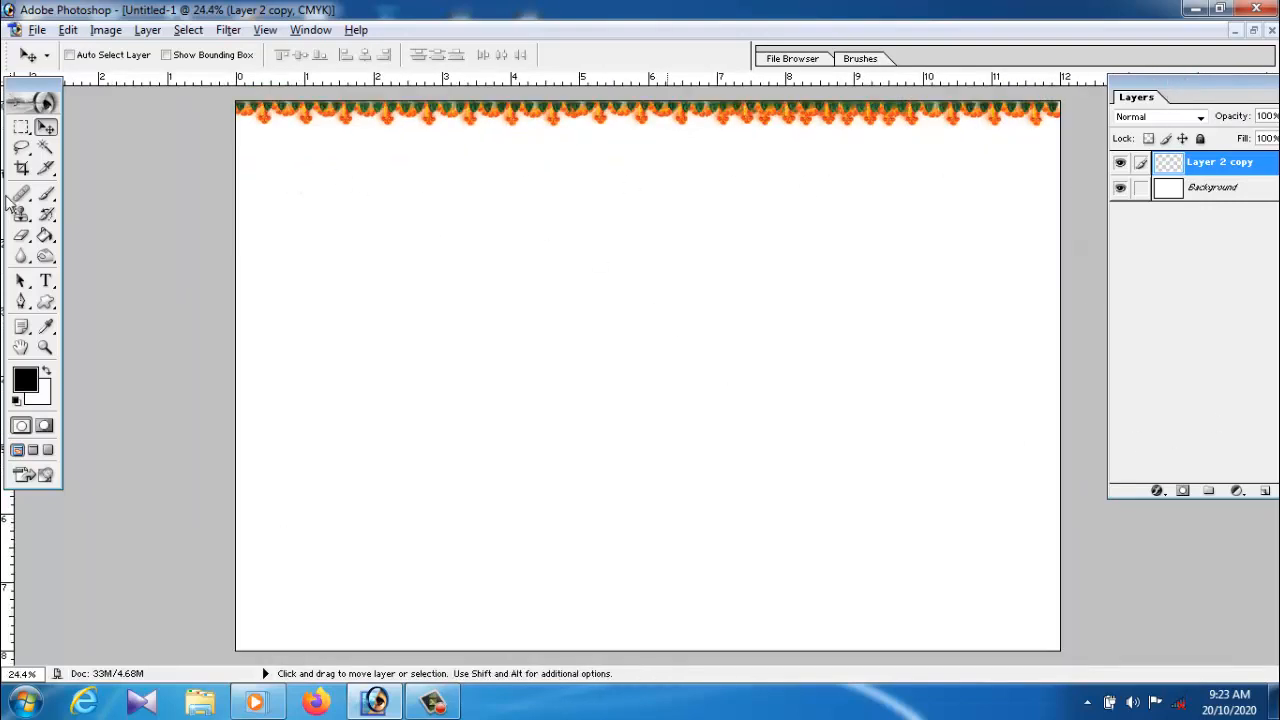
{"action": "left_click", "coordinate": [45, 281]}
{"action": "left_click", "coordinate": [356, 294]}
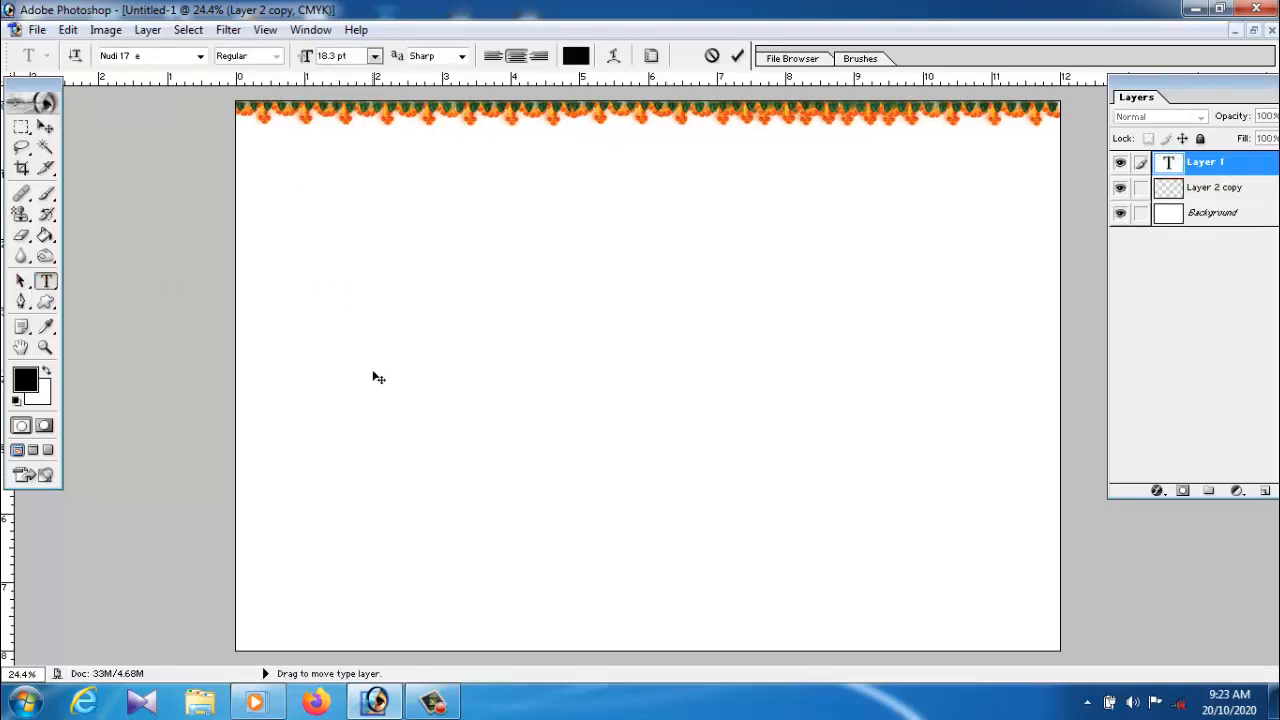
{"action": "type", "text": "ವವವವ"}
{"action": "key", "text": "BackSpace"}
{"action": "key", "text": "BackSpace"}
{"action": "type", "text": "ವರ"}
{"action": "key", "text": "BackSpace"}
{"action": "key", "text": "BackSpace"}
{"action": "key", "text": "BackSpace"}
{"action": "key", "text": "BackSpace"}
{"action": "left_click", "coordinate": [45, 127]}
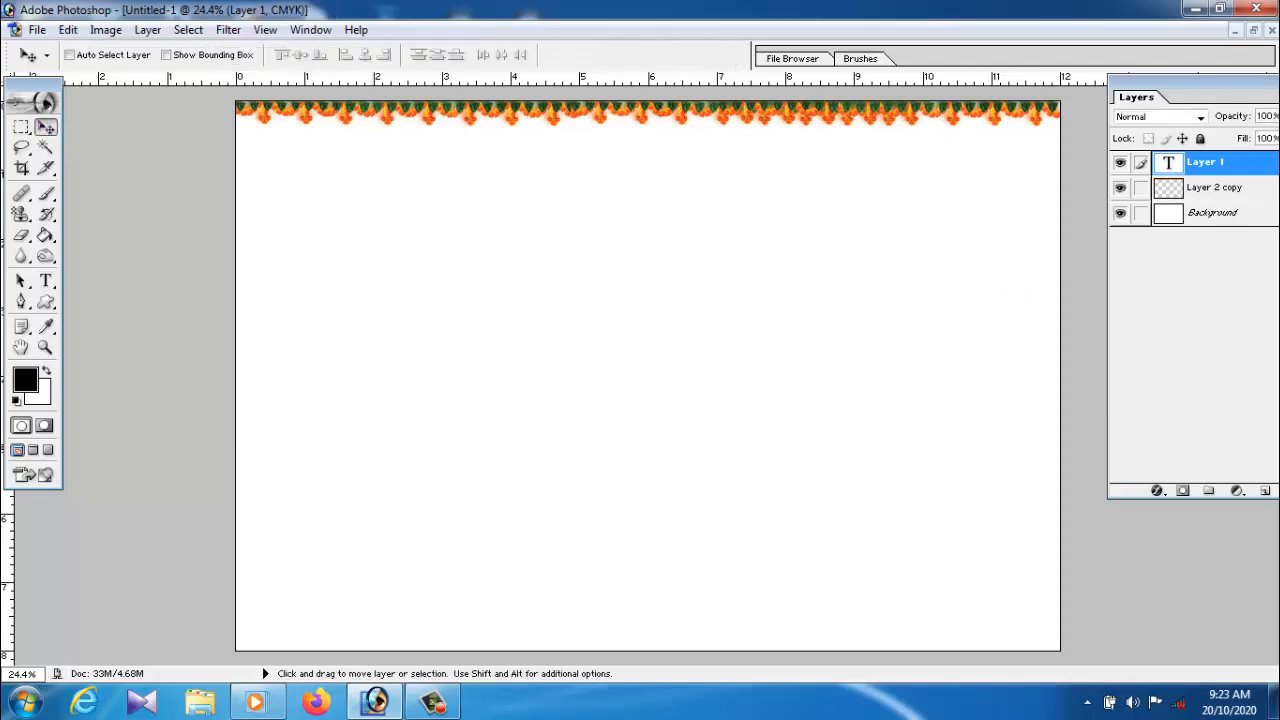
Copy the text layer with the two brown invocations from Widing Card.psd into the new document below the garland
{"action": "left_click", "coordinate": [1253, 30]}
{"action": "left_click", "coordinate": [918, 370]}
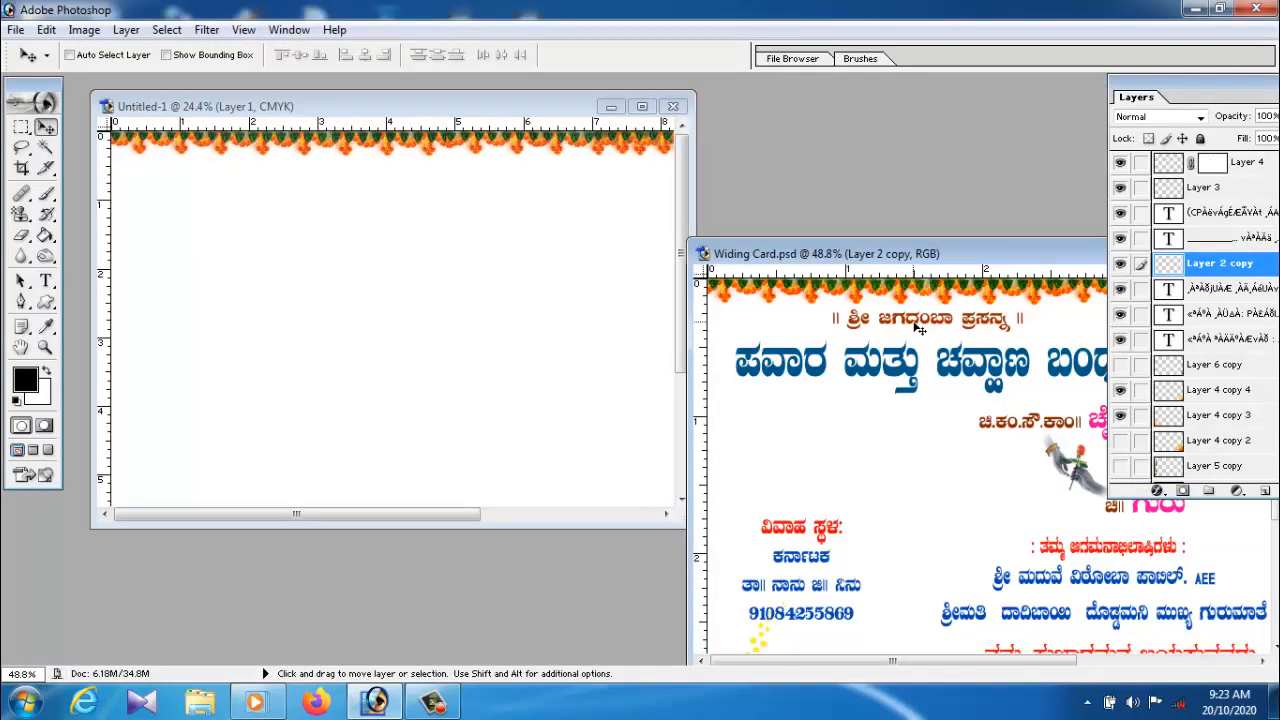
{"action": "right_click", "coordinate": [918, 328]}
{"action": "left_click", "coordinate": [930, 337]}
{"action": "right_click", "coordinate": [928, 334]}
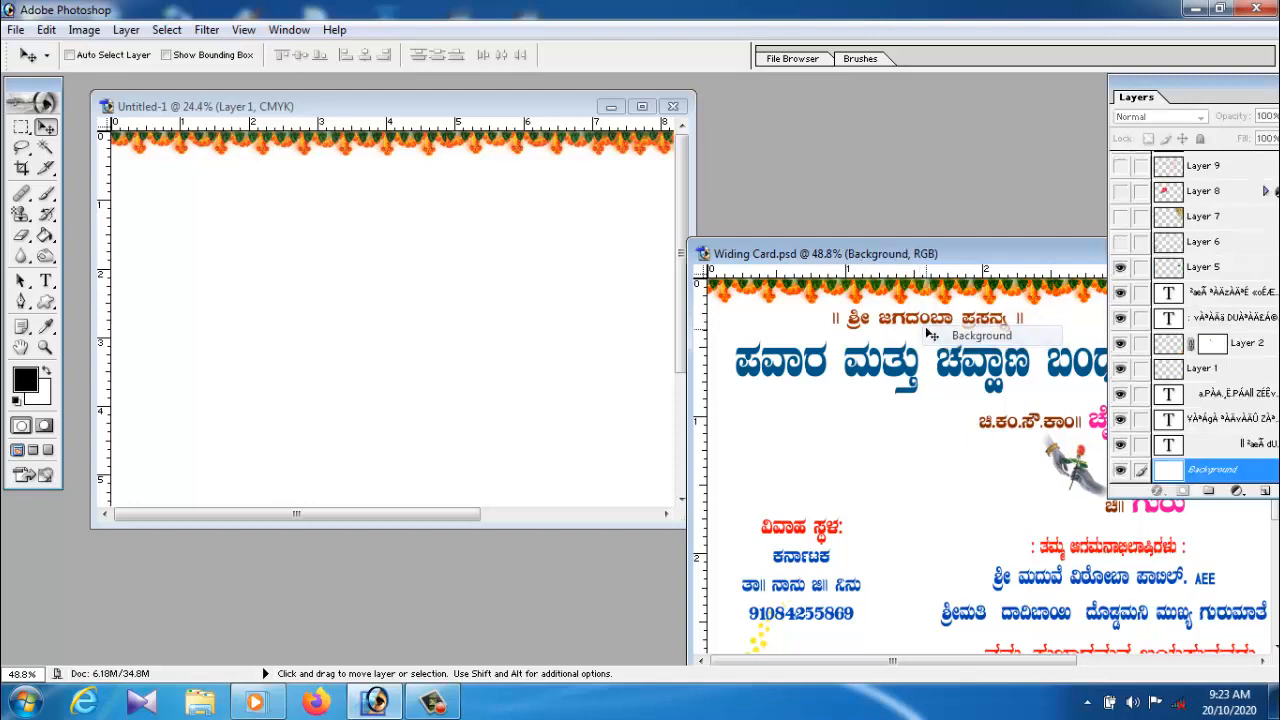
{"action": "left_click", "coordinate": [930, 337]}
{"action": "right_click", "coordinate": [922, 323]}
{"action": "left_click", "coordinate": [960, 331]}
{"action": "left_click_drag", "start_coordinate": [860, 318], "coordinate": [284, 196]}
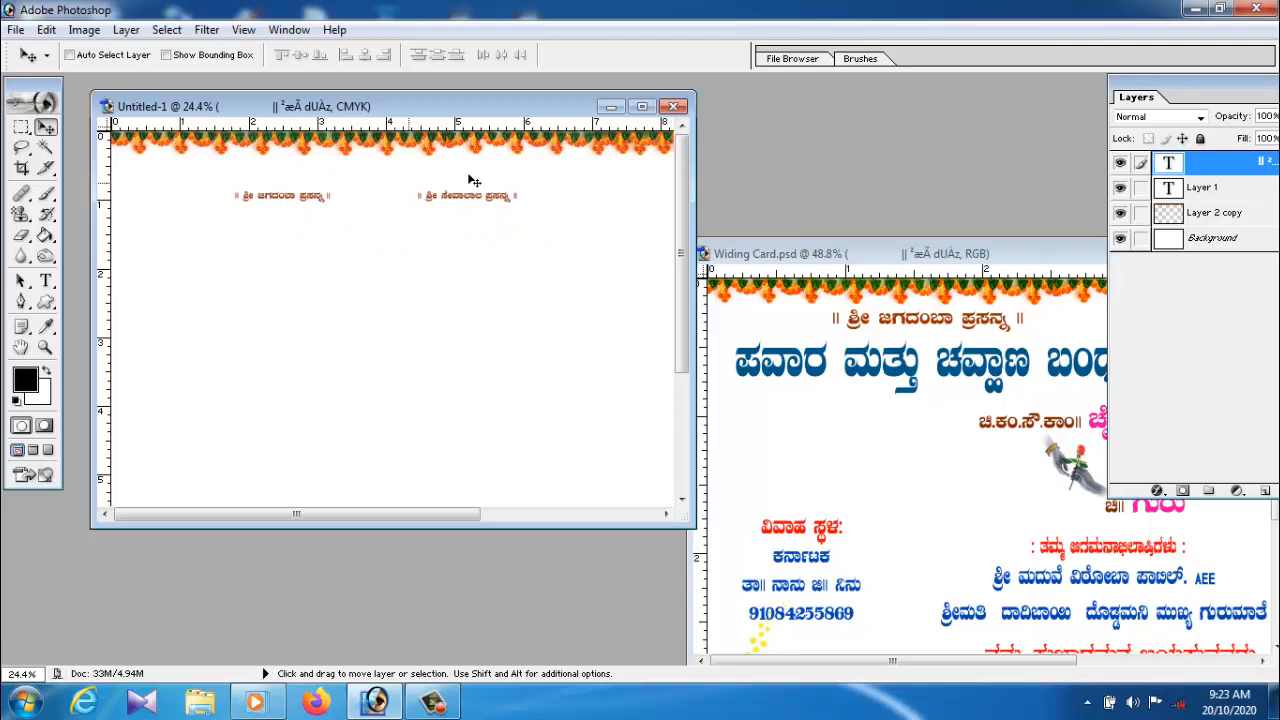
Move the invocation line just below the garland near the page's left edge and space its second invocation out to the right side
{"action": "left_click", "coordinate": [642, 106]}
{"action": "left_click_drag", "start_coordinate": [603, 166], "coordinate": [520, 150]}
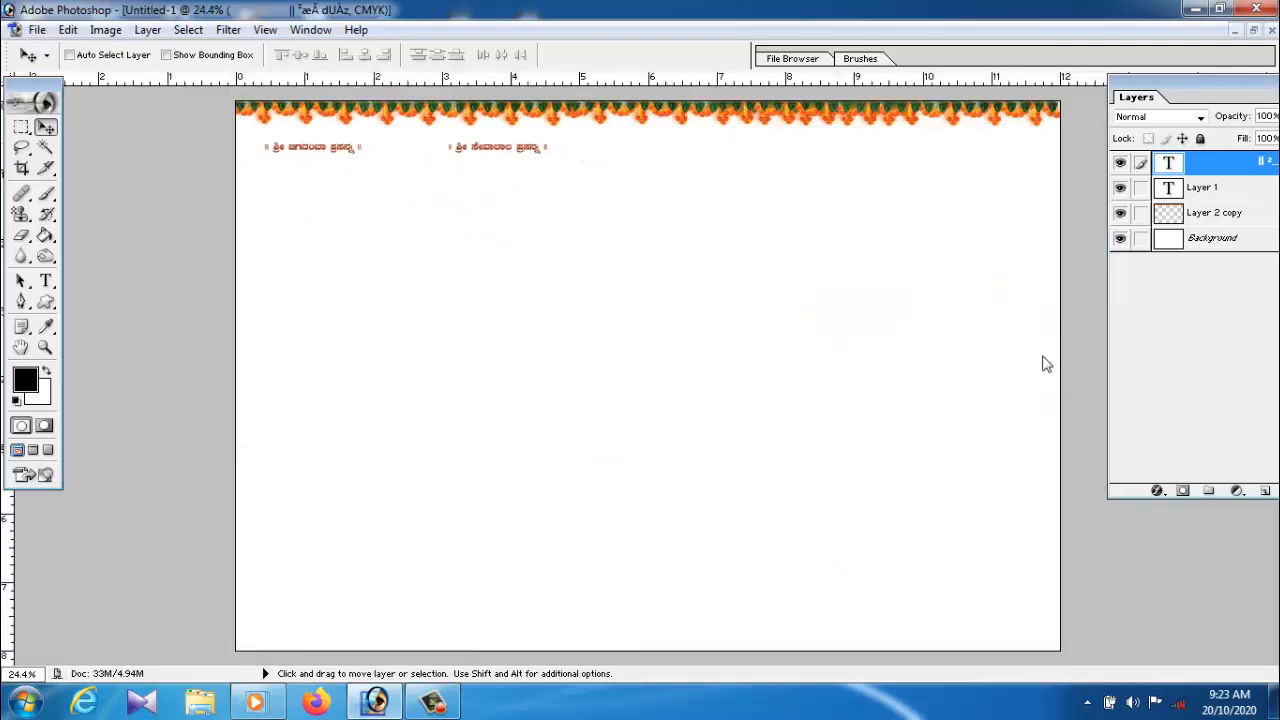
{"action": "left_click", "coordinate": [45, 281]}
{"action": "left_click", "coordinate": [440, 148]}
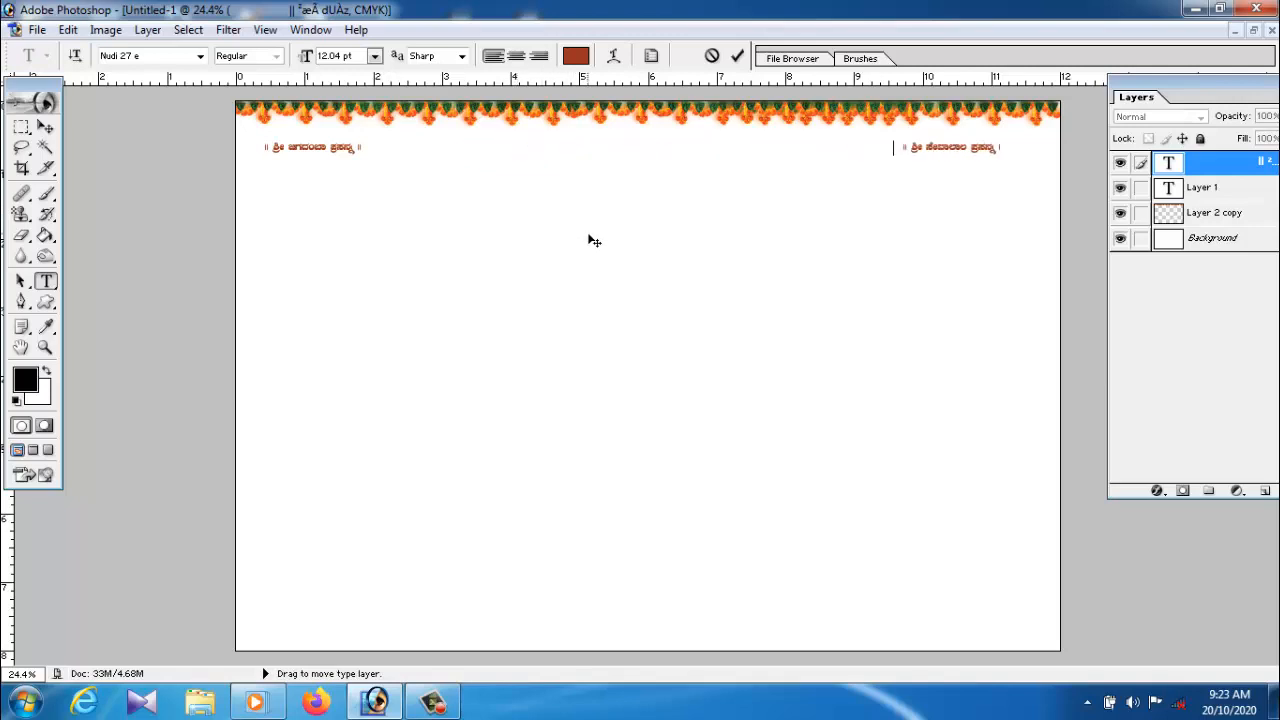
{"action": "left_click", "coordinate": [45, 127]}
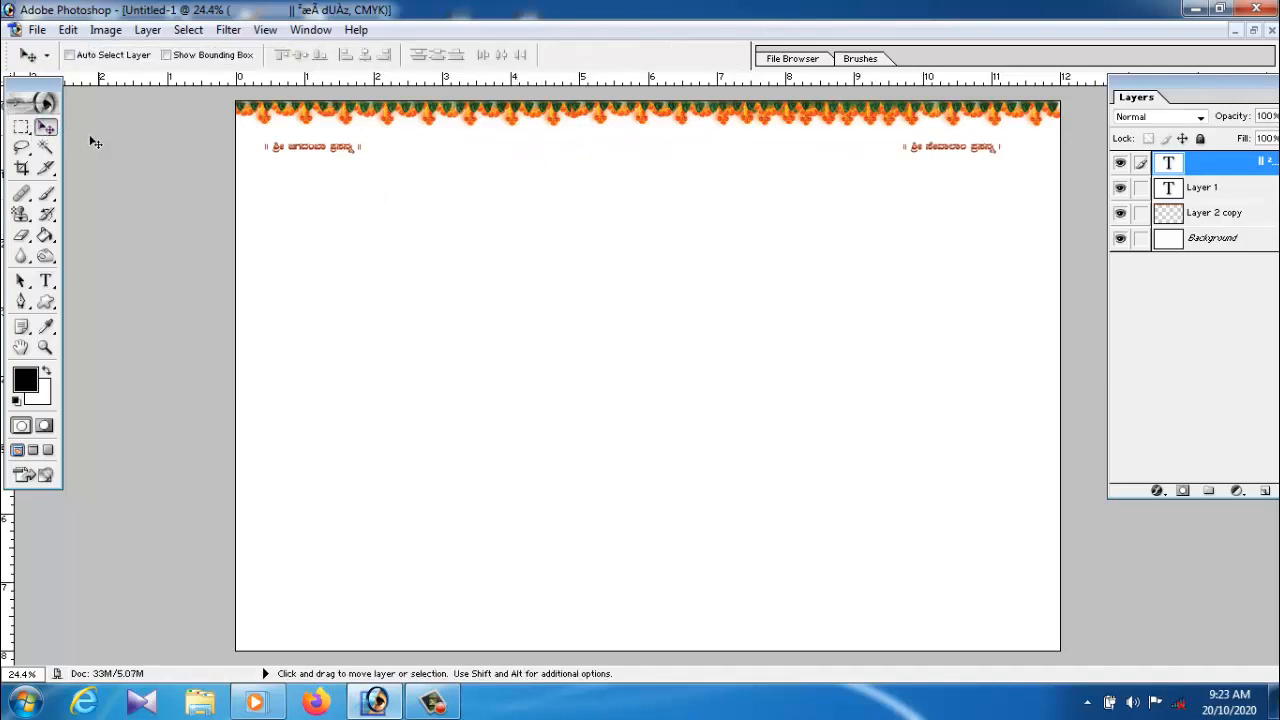
Set the font size of the whole invocation line to 24 pt
{"action": "left_click", "coordinate": [45, 281]}
{"action": "left_click", "coordinate": [269, 157]}
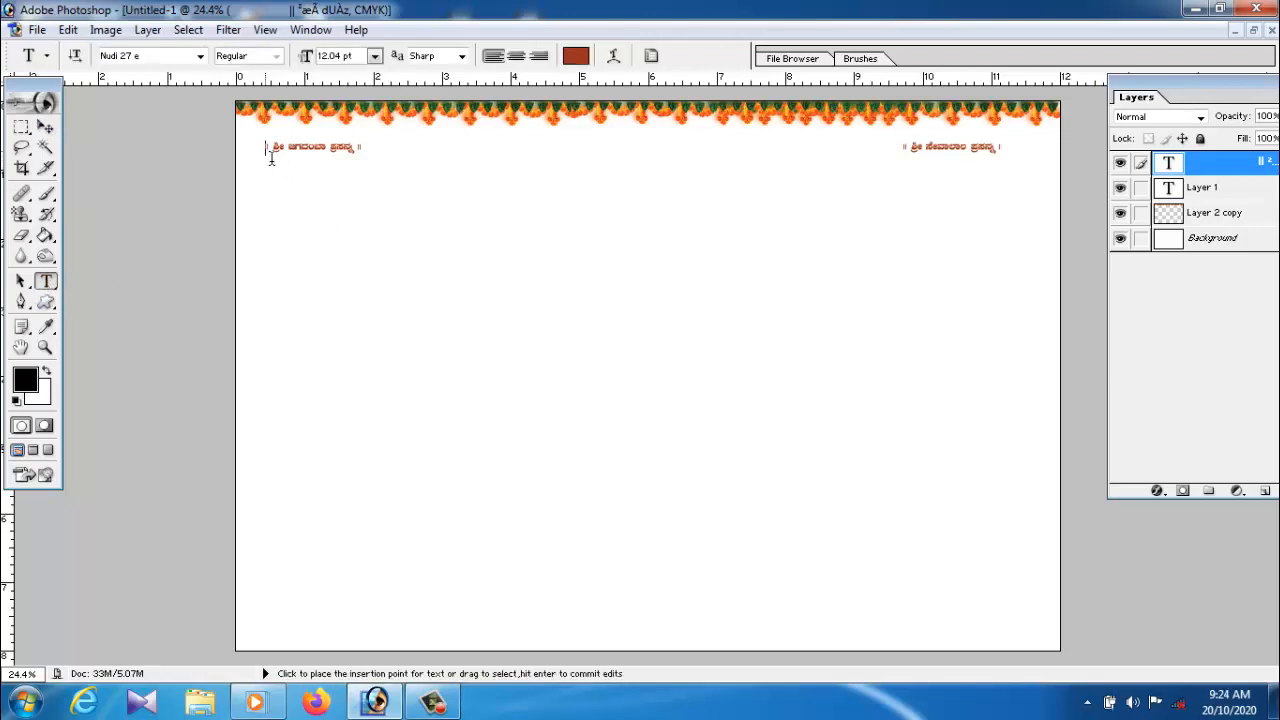
{"action": "left_click_drag", "start_coordinate": [275, 158], "coordinate": [951, 166]}
{"action": "left_click", "coordinate": [376, 57]}
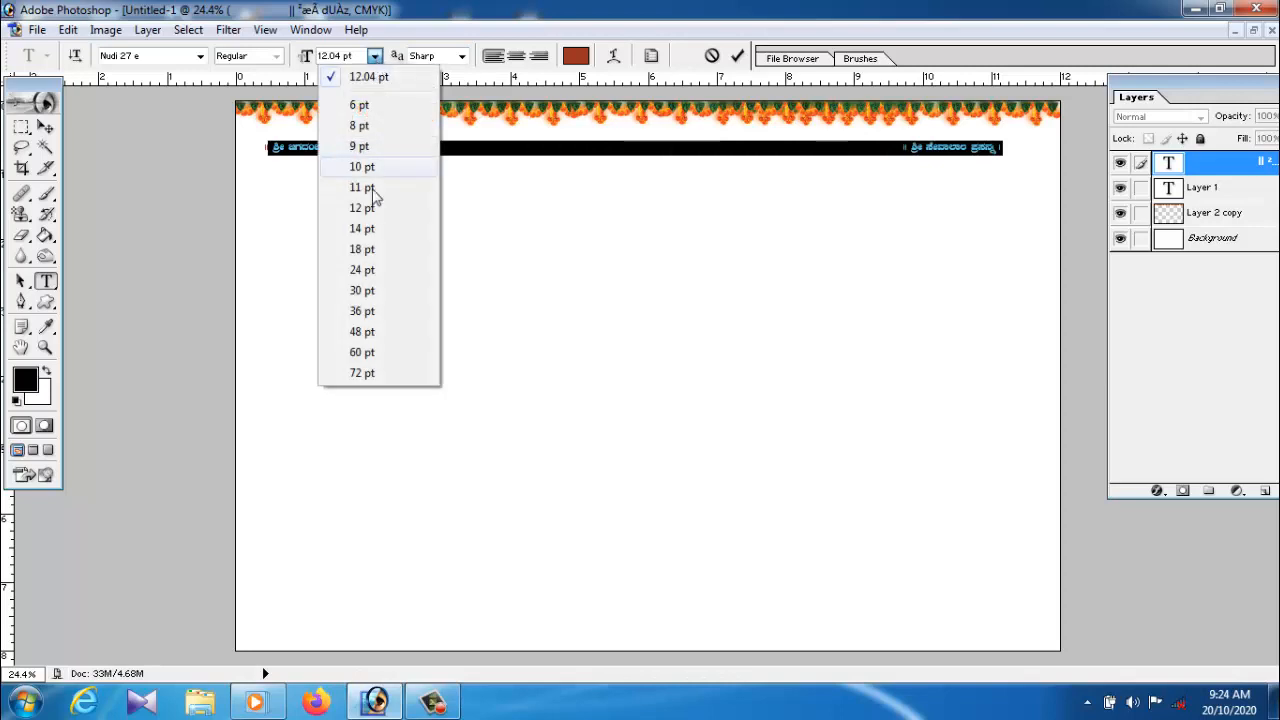
{"action": "left_click", "coordinate": [376, 232]}
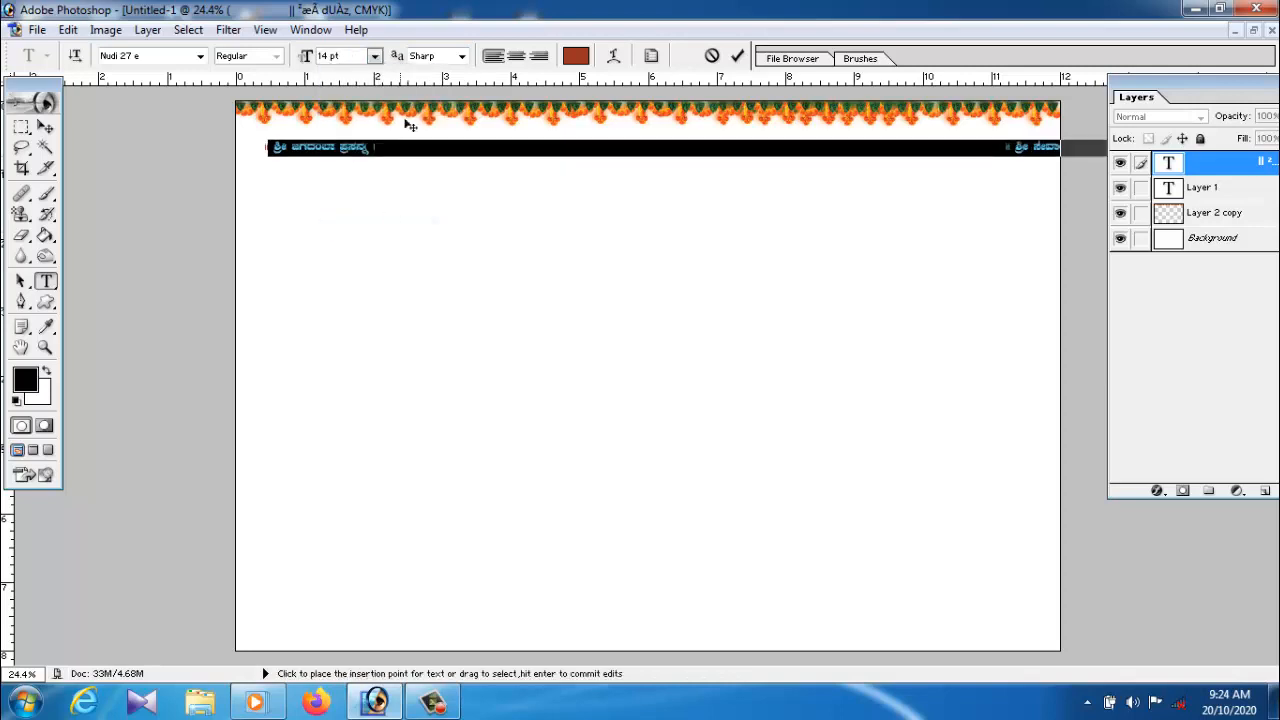
{"action": "left_click", "coordinate": [376, 57]}
{"action": "left_click", "coordinate": [372, 271]}
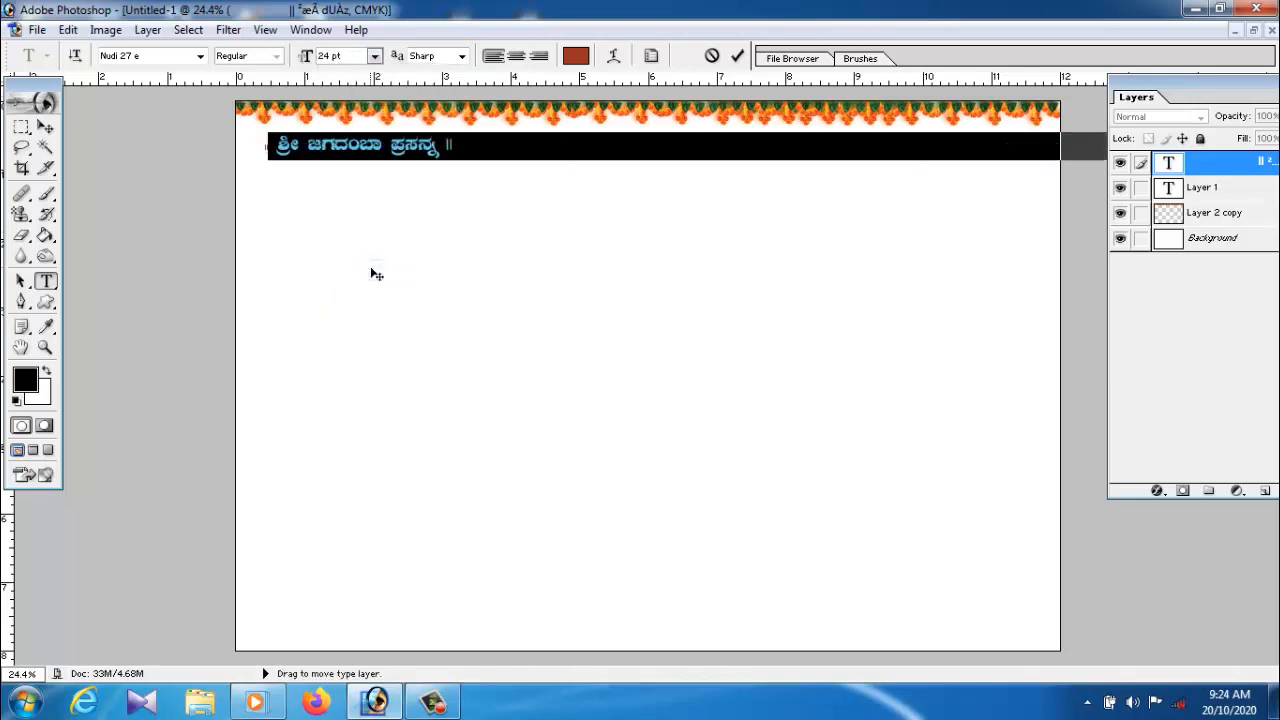
Shorten the gap between the two invocations so both fit on the page, and nudge the line slightly closer to the garland
{"action": "left_click", "coordinate": [1024, 160]}
{"action": "left_click_drag", "start_coordinate": [1024, 160], "coordinate": [605, 156]}
{"action": "key", "text": "BackSpace"}
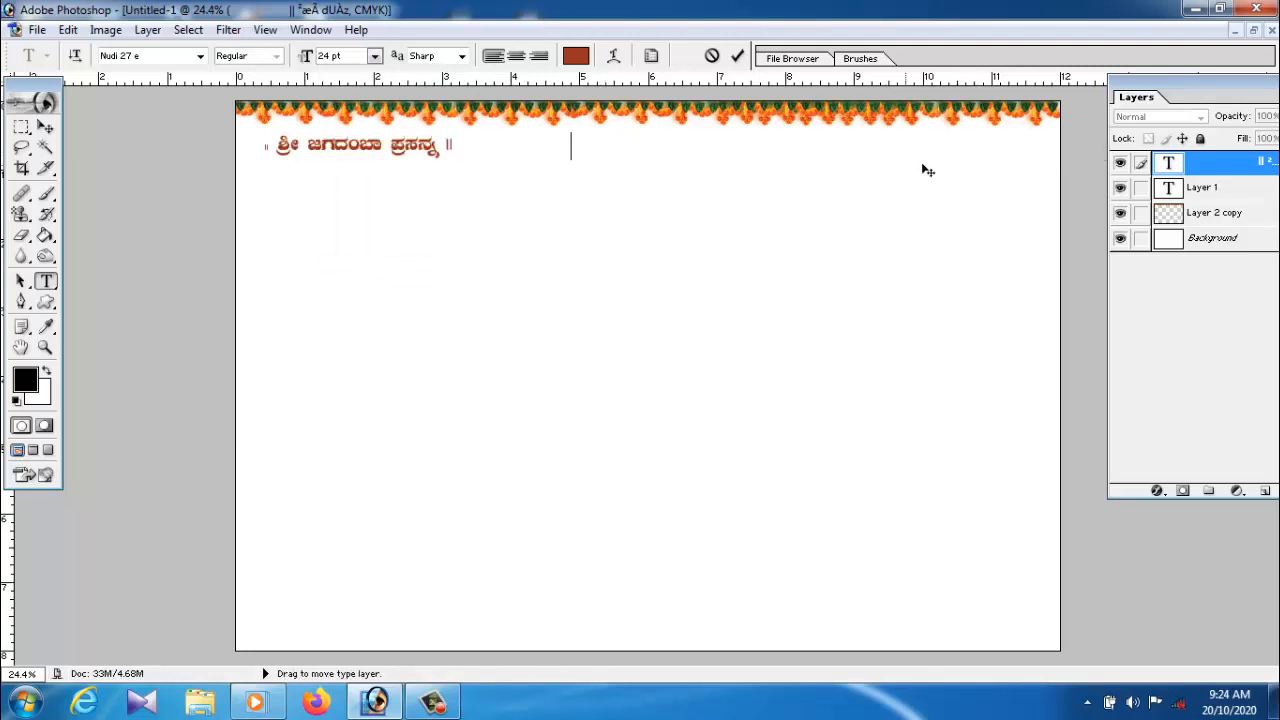
{"action": "type", "text": "॥ ಶ್ರೀ ಸೇವಾಲಾಲ ಪ್ರಸನ್ನ ॥"}
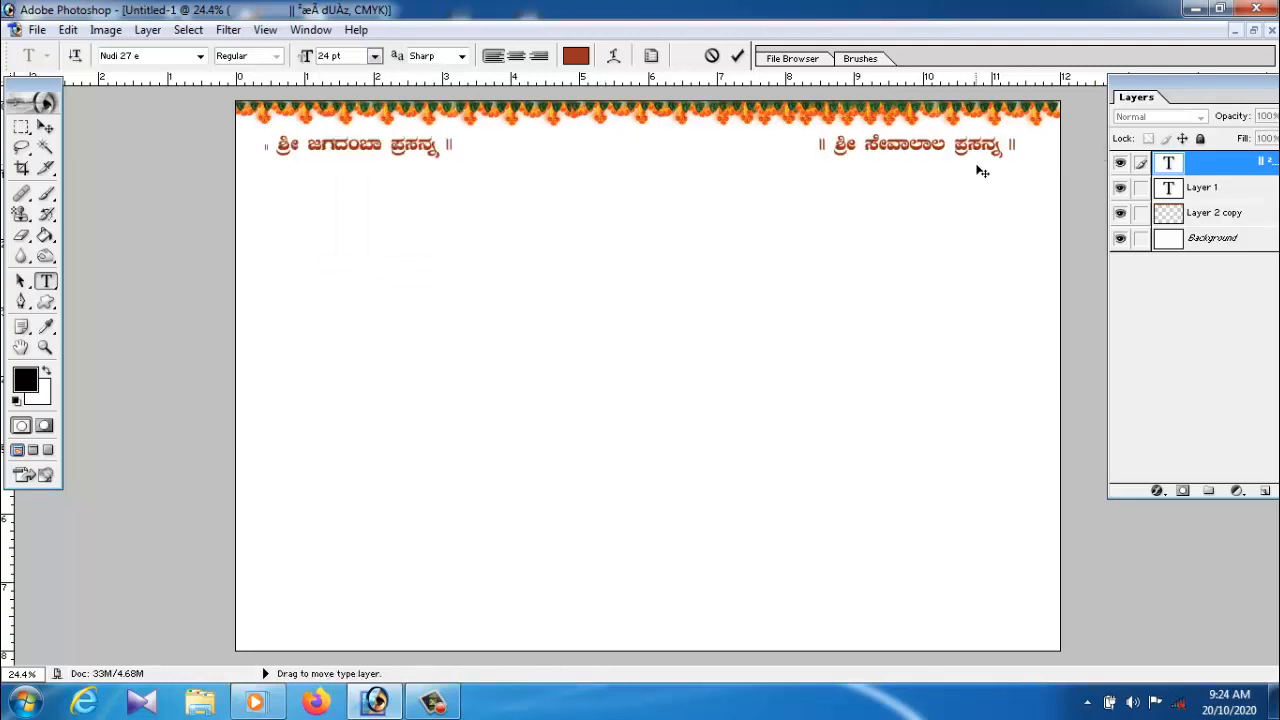
{"action": "left_click", "coordinate": [45, 127]}
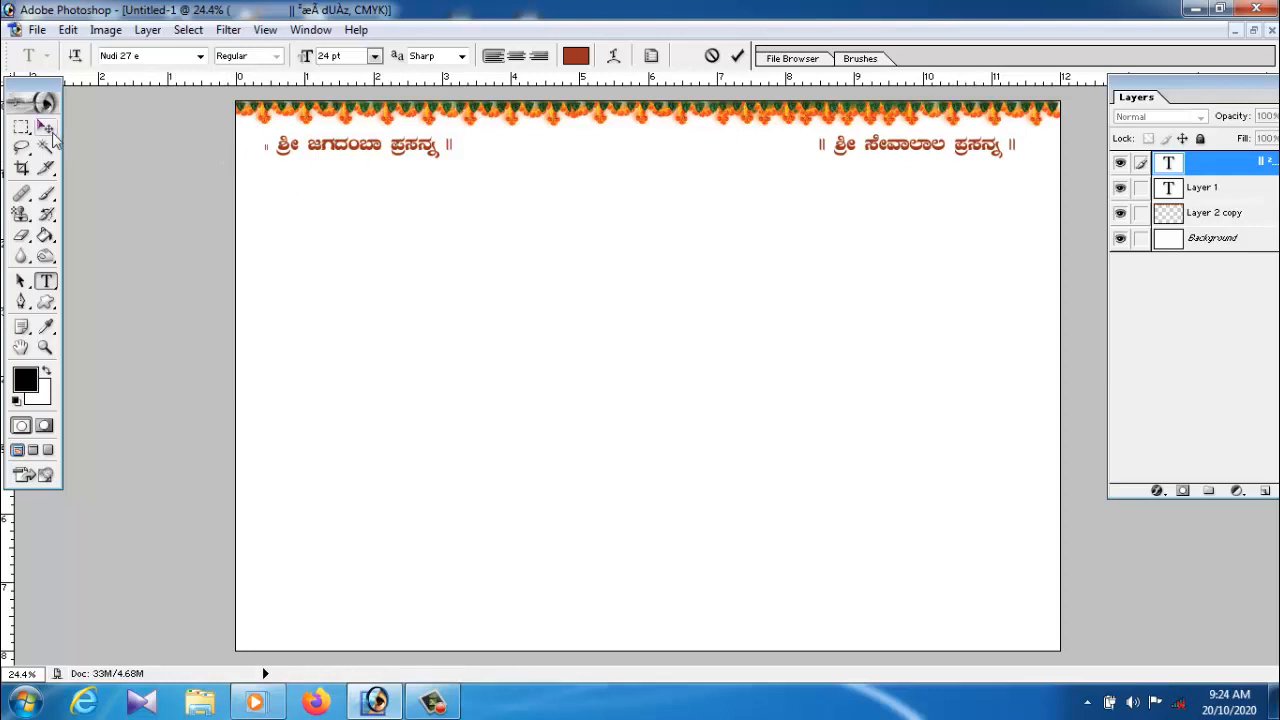
{"action": "left_click_drag", "start_coordinate": [405, 150], "coordinate": [412, 148]}
{"action": "key", "text": "Up"}
{"action": "key", "text": "Up"}
{"action": "key", "text": "Up"}
{"action": "key", "text": "Up"}
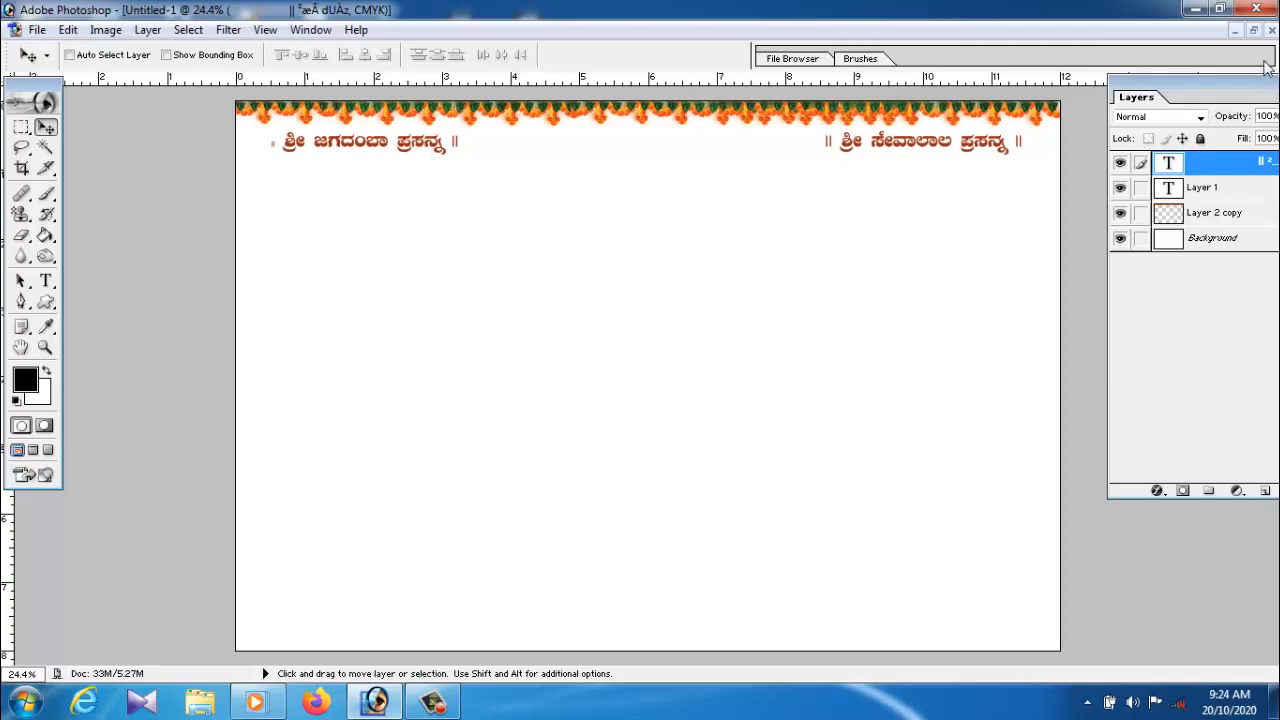
Copy the large blue heading text layer from Widing Card.psd into the new document below the invocations
{"action": "left_click", "coordinate": [45, 281]}
{"action": "key", "text": "alt+bracketleft"}
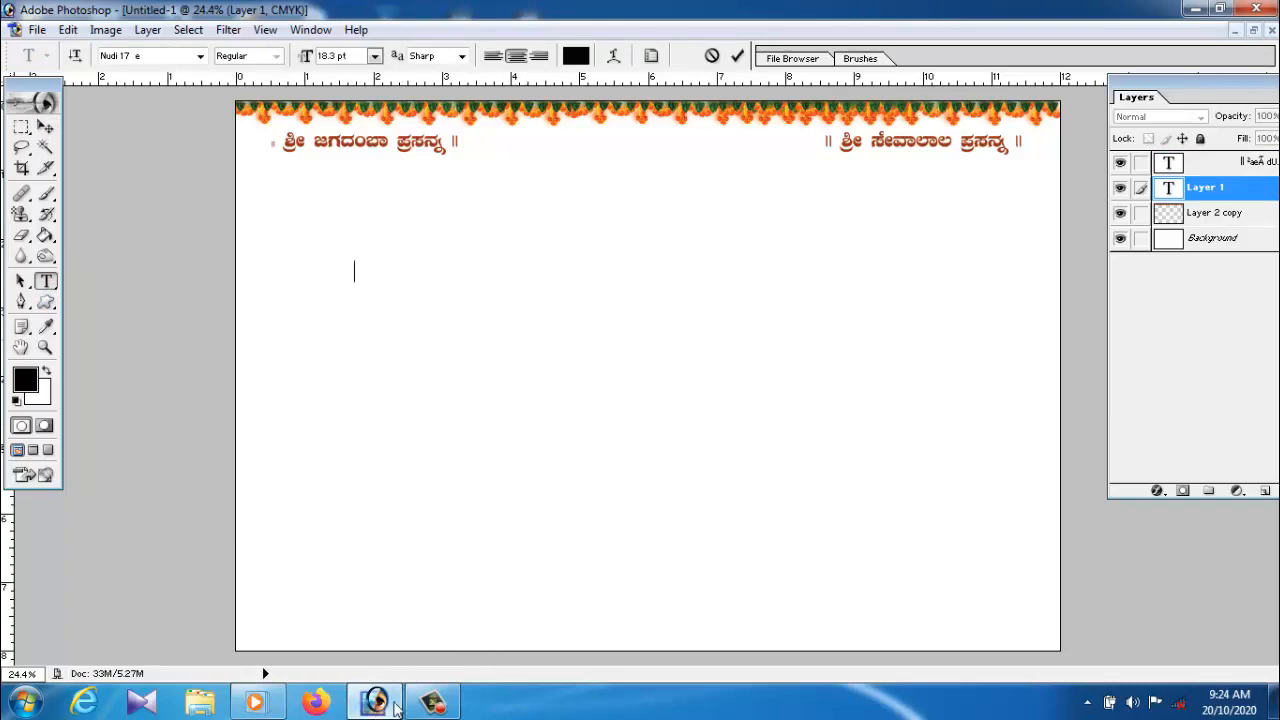
{"action": "left_click", "coordinate": [1253, 31]}
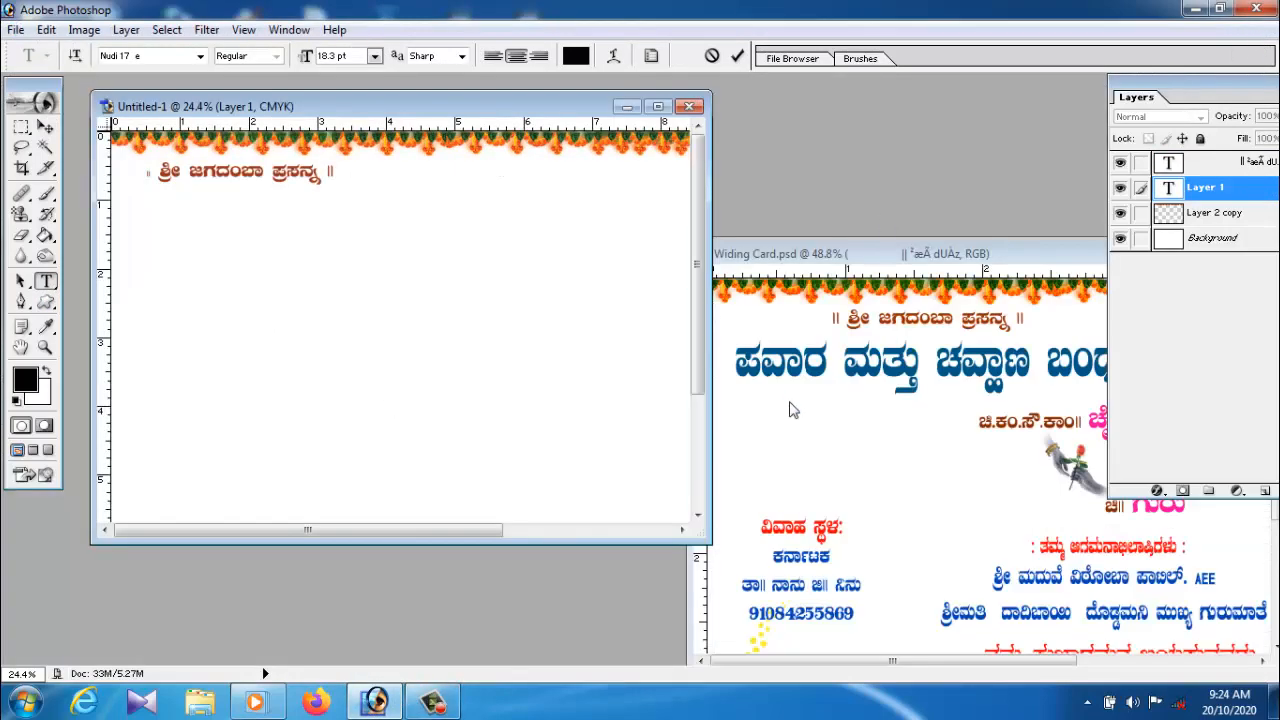
{"action": "left_click", "coordinate": [857, 379]}
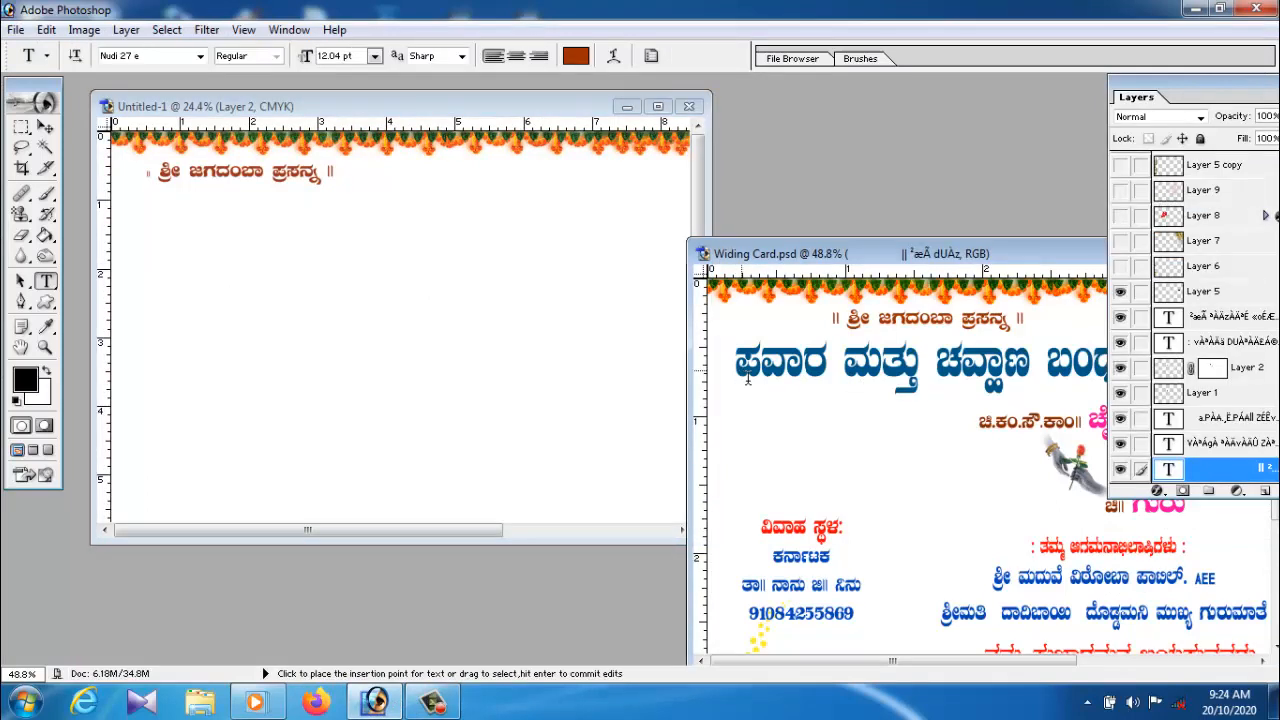
{"action": "key", "text": "v"}
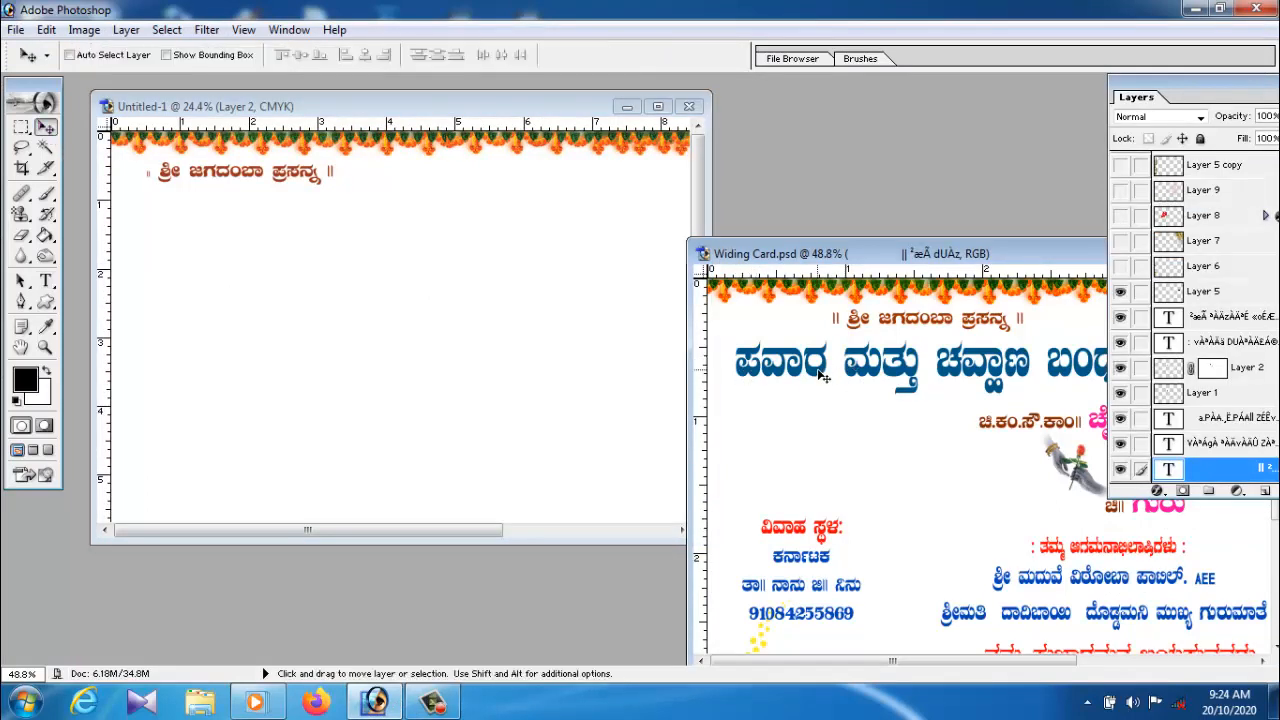
{"action": "right_click", "coordinate": [820, 372]}
{"action": "left_click", "coordinate": [842, 385]}
{"action": "left_click_drag", "start_coordinate": [842, 385], "coordinate": [320, 251]}
Enlarge the blue heading proportionally to span nearly the full page width and position it just below the invocation line
{"action": "left_click", "coordinate": [664, 108]}
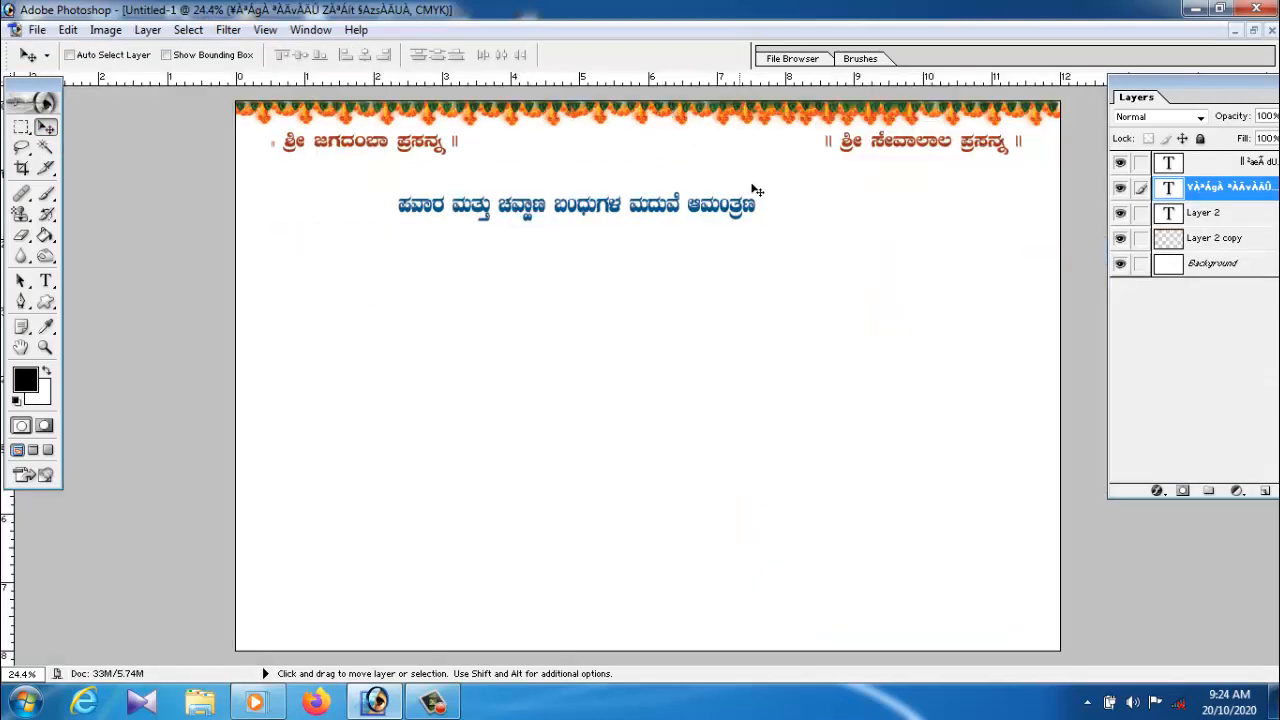
{"action": "left_click_drag", "start_coordinate": [730, 222], "coordinate": [1041, 281]}
{"action": "key", "text": "ctrl+t"}
{"action": "key", "text": "Return"}
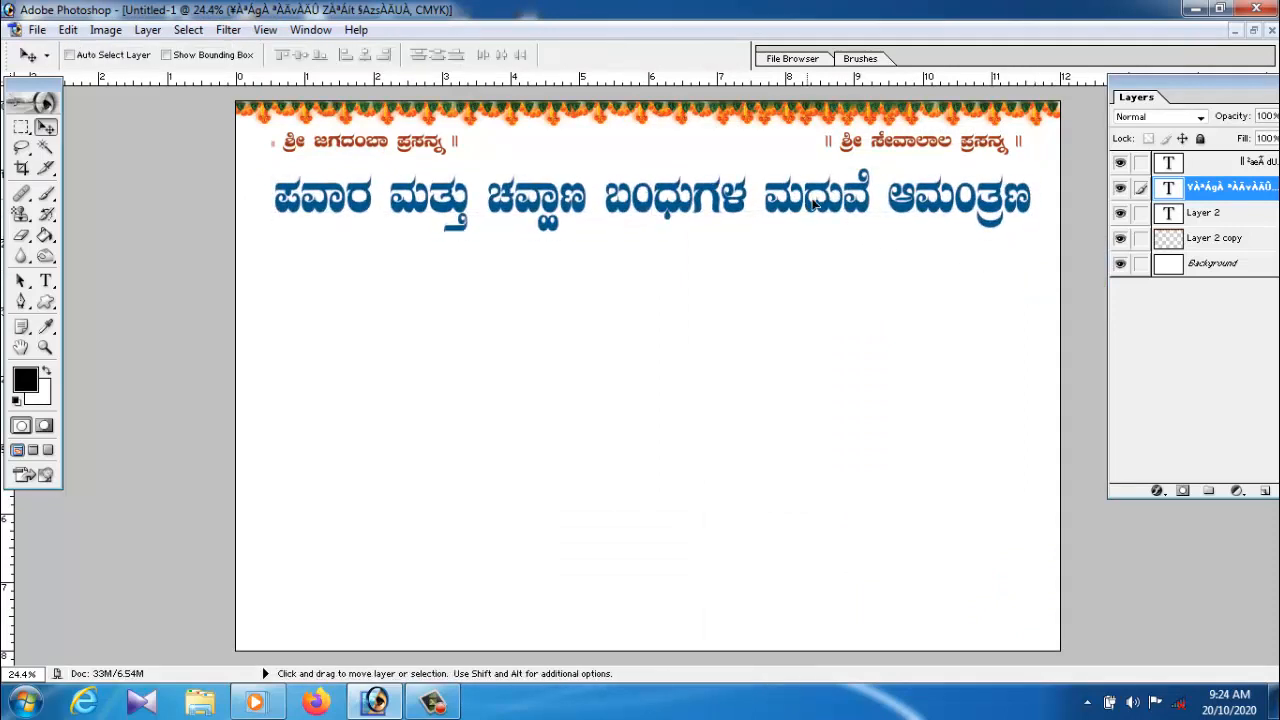
{"action": "left_click_drag", "start_coordinate": [814, 203], "coordinate": [809, 195]}
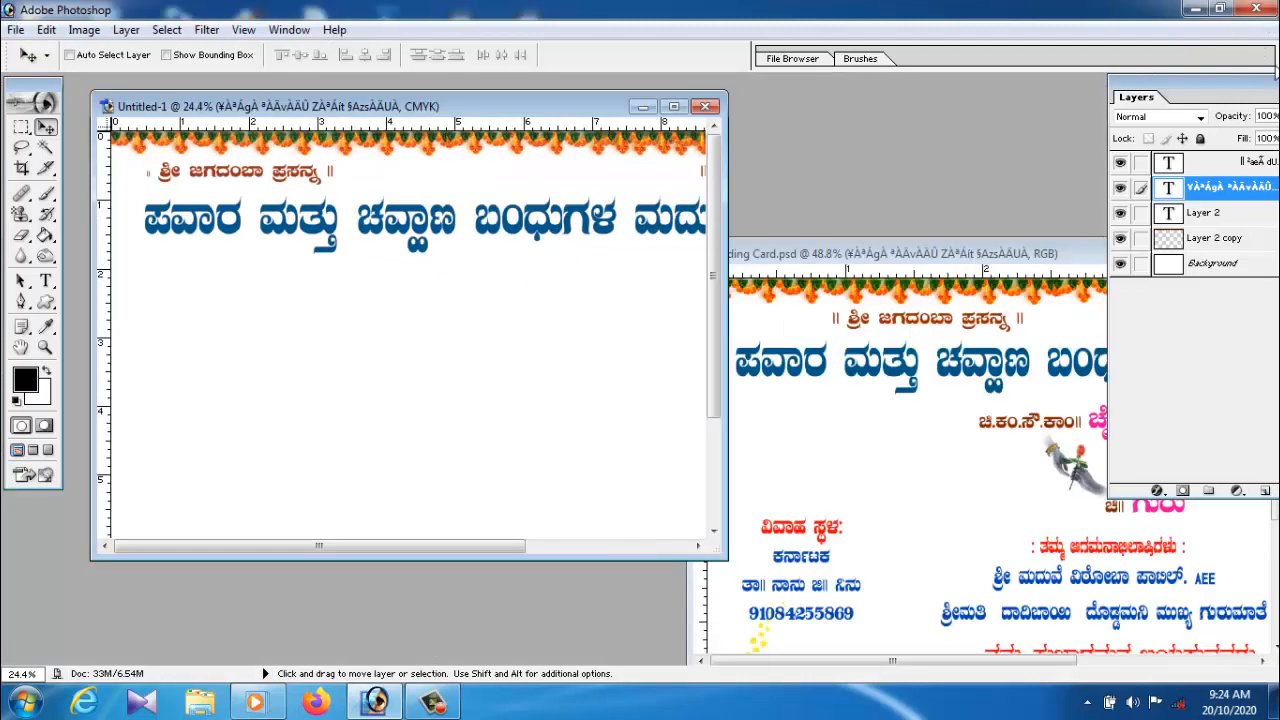
Copy the text layer with the bride's and groom's names from Widing Card.psd into the new document below the heading
{"action": "left_click", "coordinate": [1253, 30]}
{"action": "left_click", "coordinate": [923, 254]}
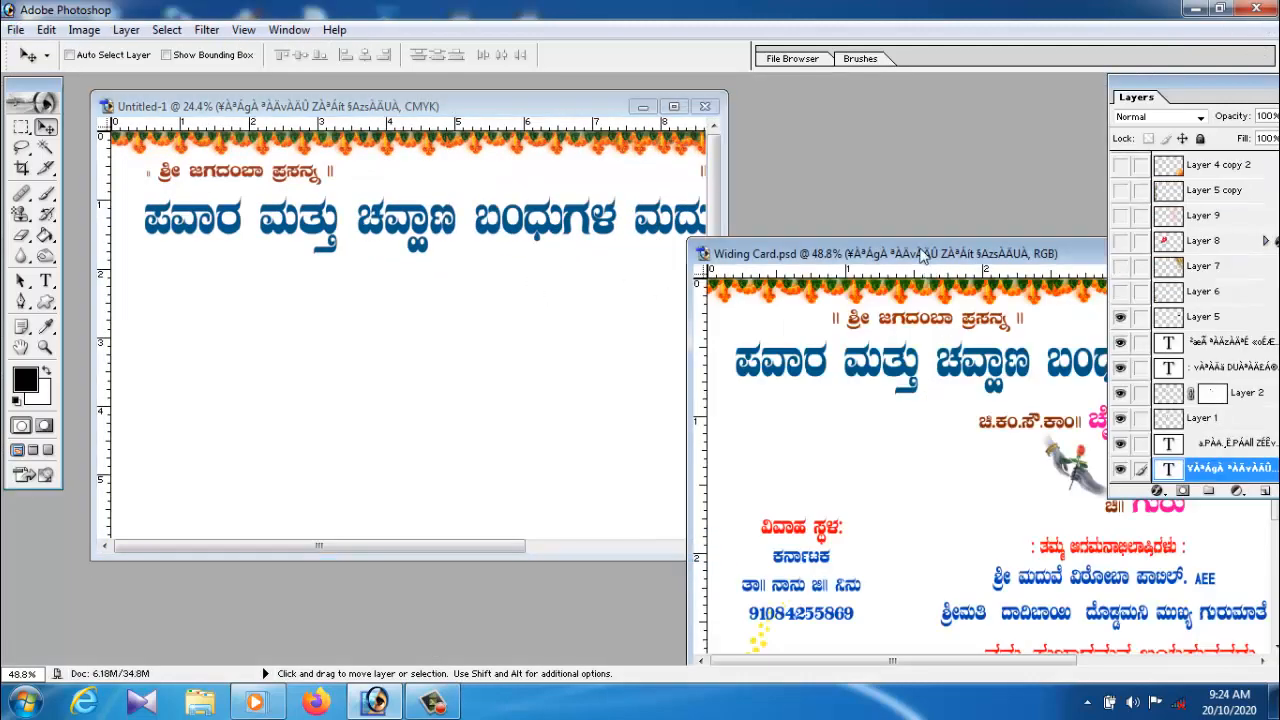
{"action": "left_click_drag", "start_coordinate": [923, 254], "coordinate": [686, 234]}
{"action": "right_click", "coordinate": [866, 402]}
{"action": "left_click", "coordinate": [870, 412]}
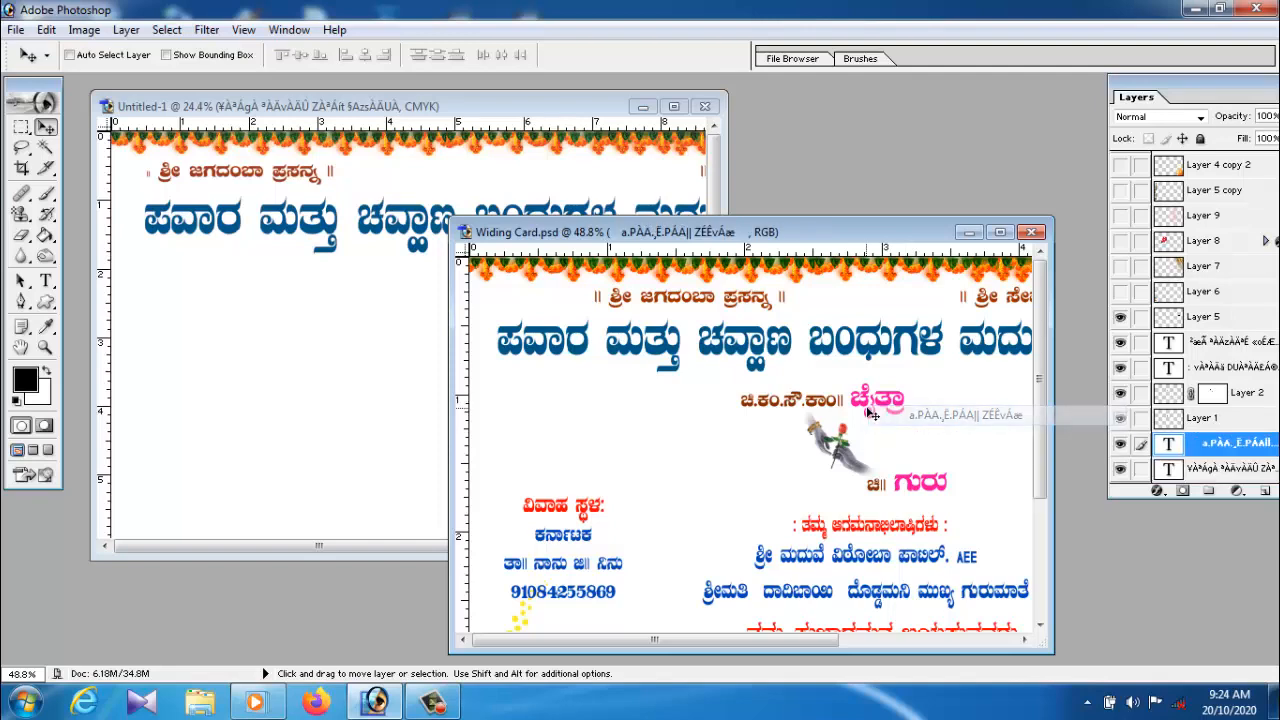
{"action": "left_click_drag", "start_coordinate": [870, 412], "coordinate": [402, 352]}
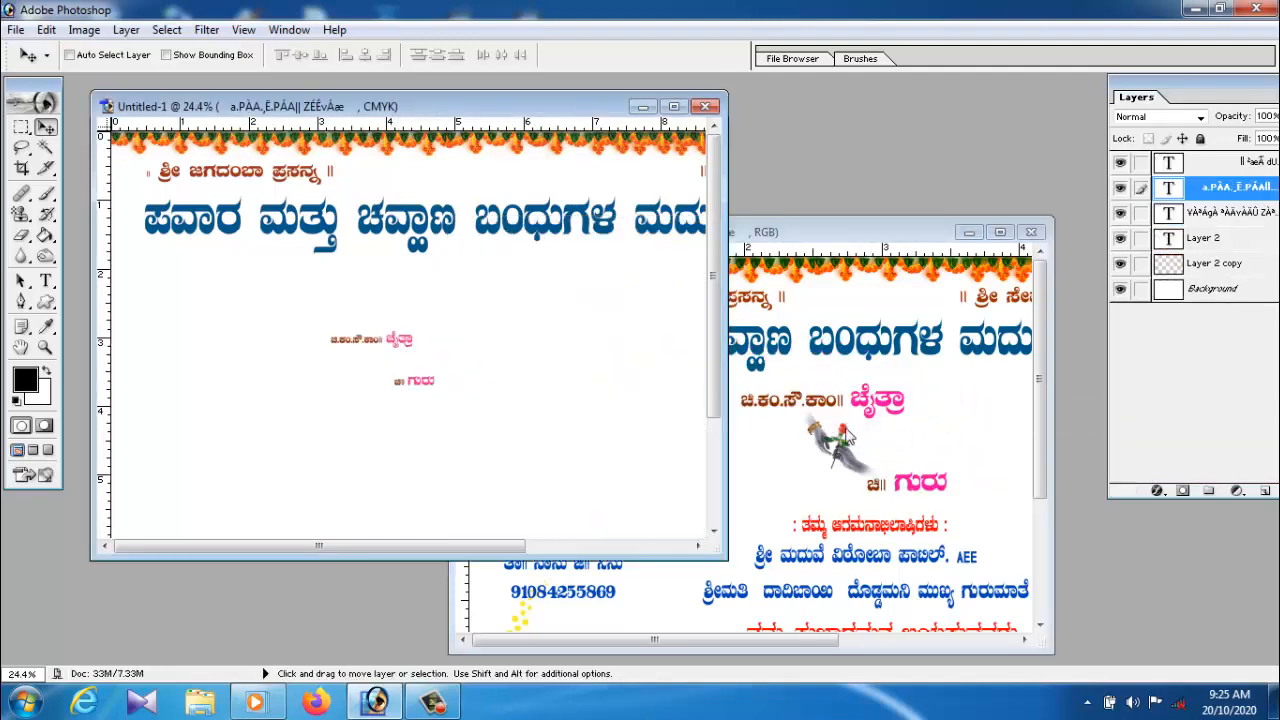
Copy the hands-with-rose graphic on Layer 2 and its linked layer from Widing Card.psd to between the couple's names
{"action": "left_click", "coordinate": [848, 445]}
{"action": "right_click", "coordinate": [850, 455]}
{"action": "left_click", "coordinate": [856, 467]}
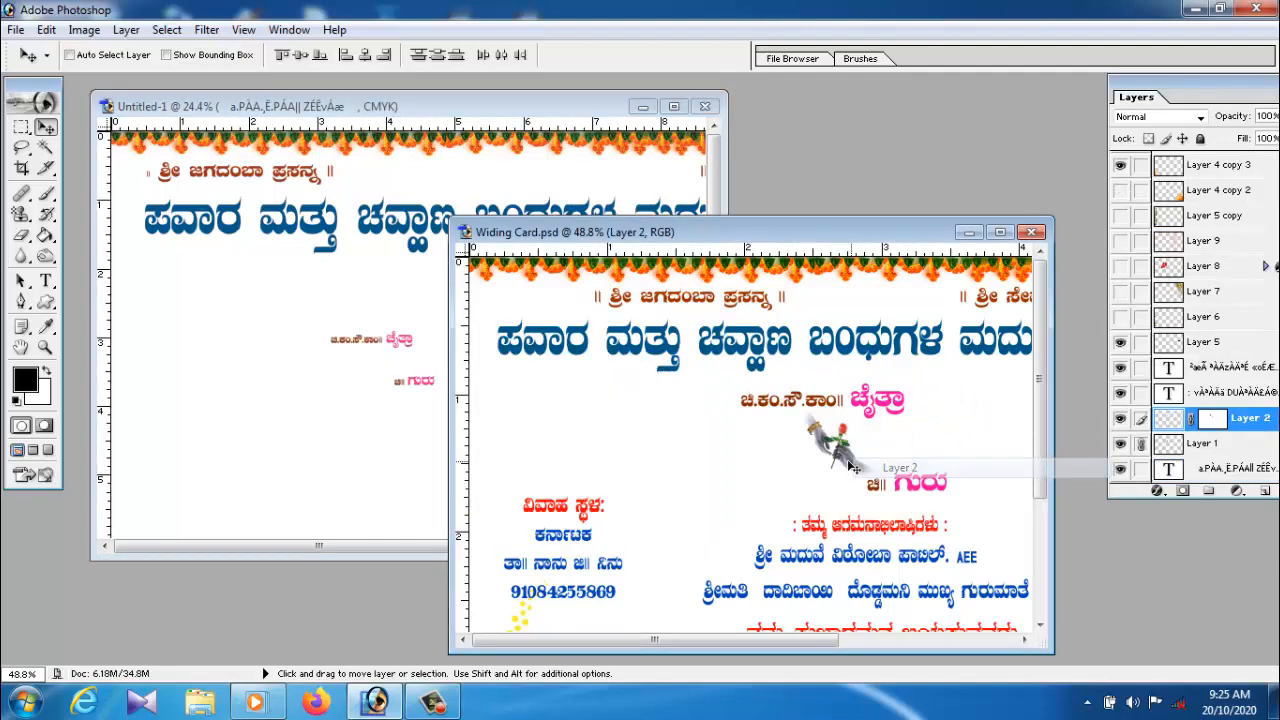
{"action": "left_click_drag", "start_coordinate": [850, 467], "coordinate": [390, 378]}
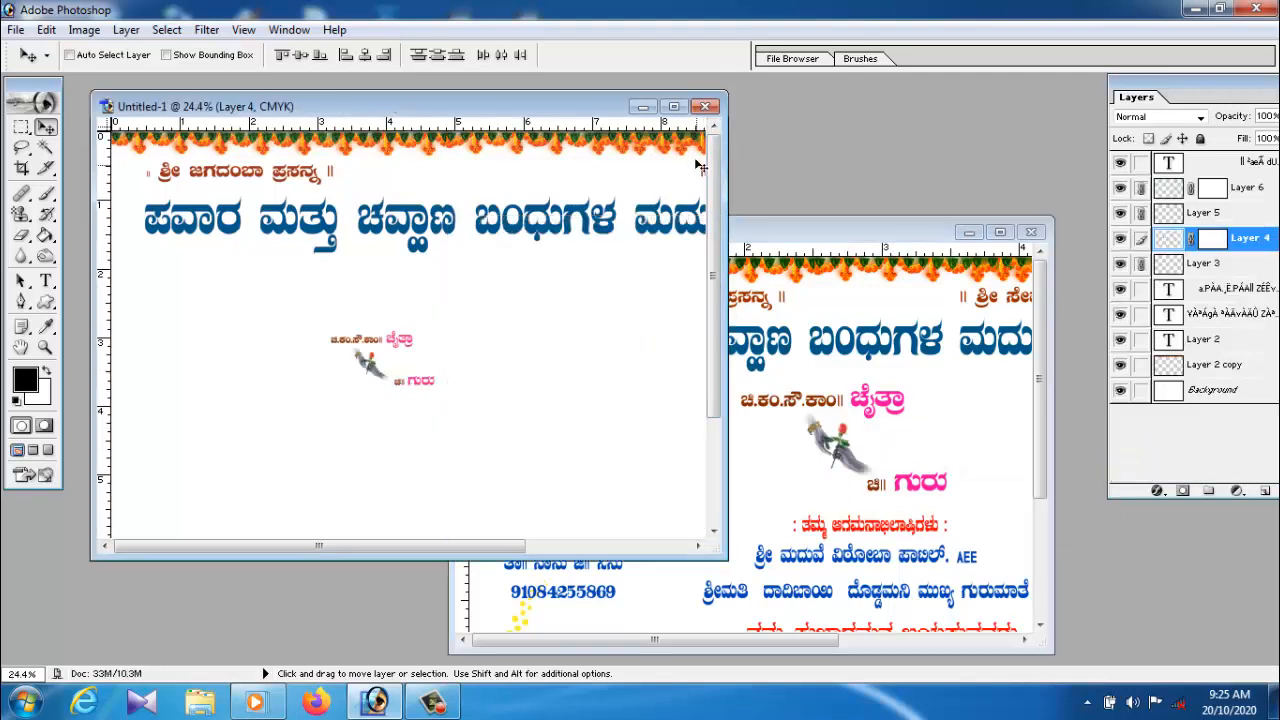
Move the couple's names to the page center below the blue heading and scale the text layer to 184%
{"action": "left_click", "coordinate": [672, 106]}
{"action": "right_click", "coordinate": [541, 360]}
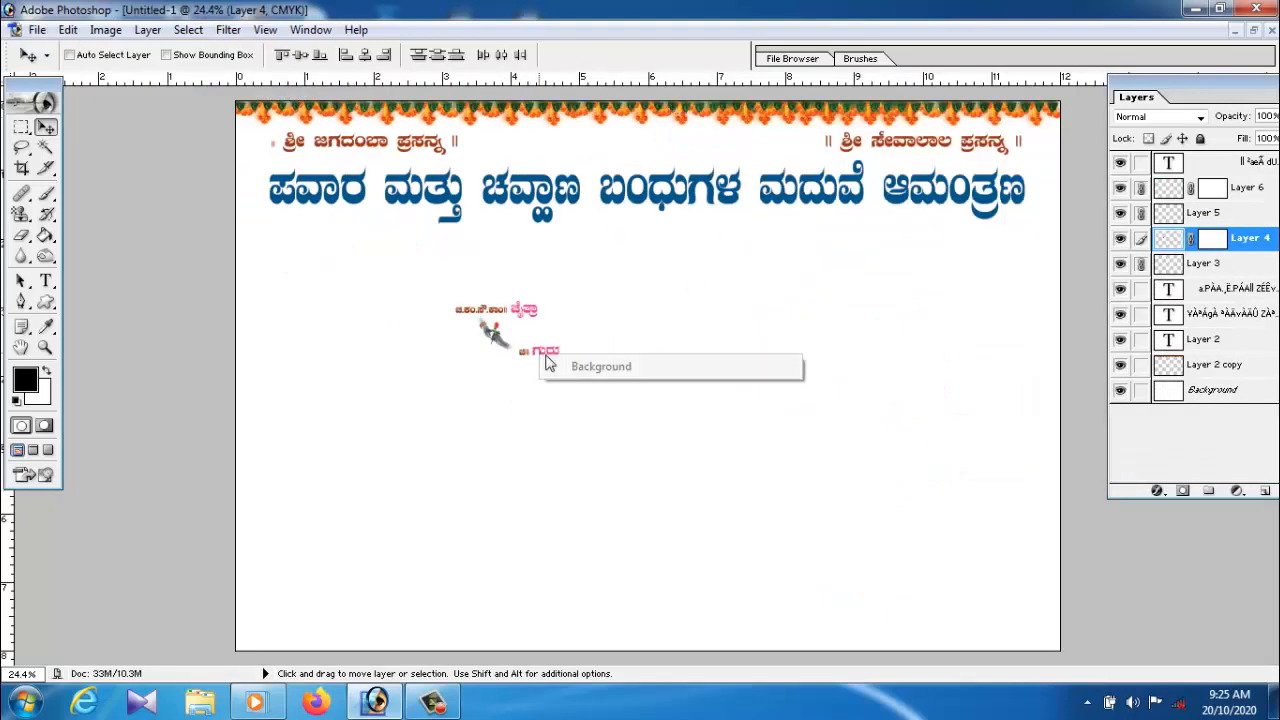
{"action": "left_click", "coordinate": [549, 358]}
{"action": "left_click", "coordinate": [557, 365]}
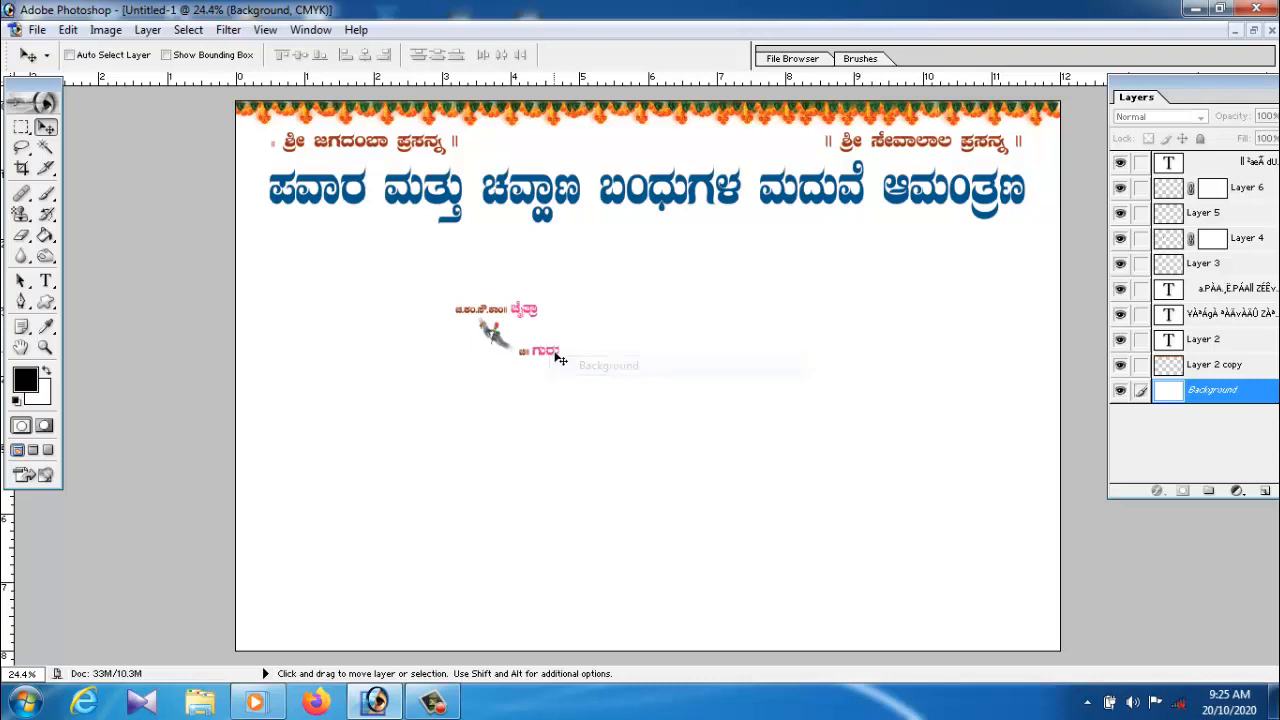
{"action": "right_click", "coordinate": [558, 365]}
{"action": "left_click", "coordinate": [560, 364]}
{"action": "left_click_drag", "start_coordinate": [553, 358], "coordinate": [726, 355]}
{"action": "key", "text": "ctrl+t"}
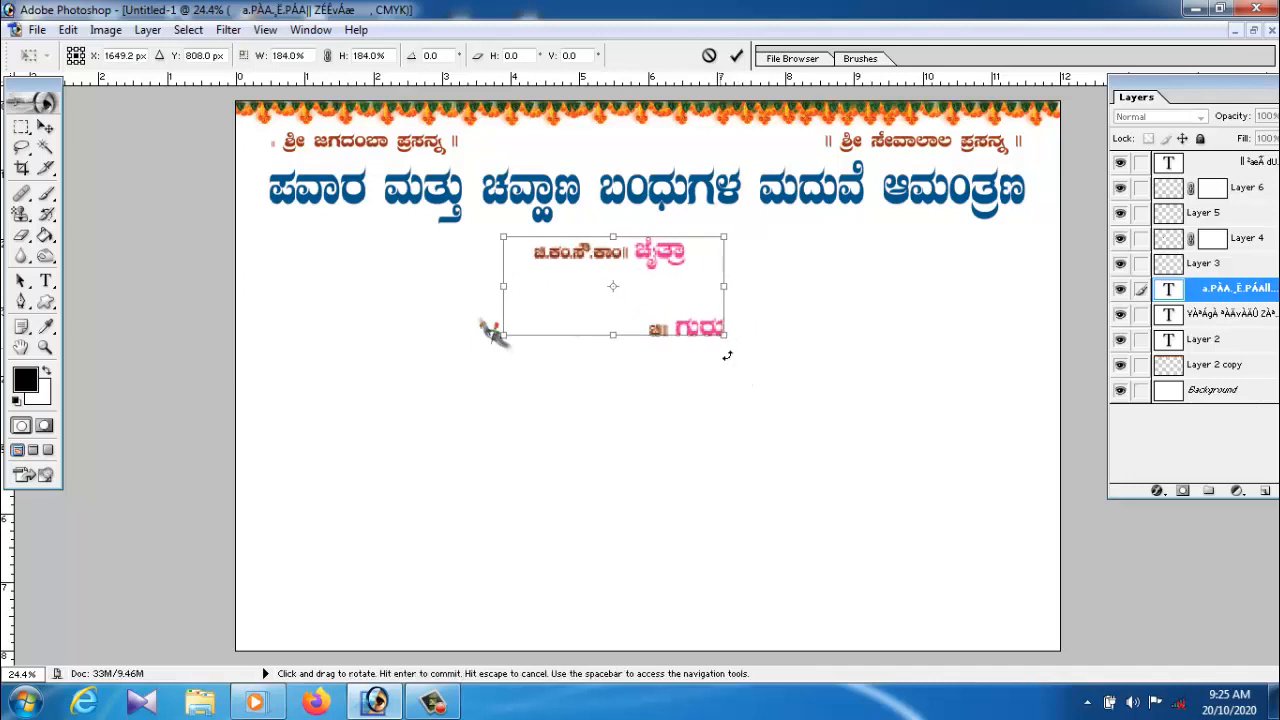
{"action": "key", "text": "Return"}
Move the hands-with-rose graphic between the bride's and groom's names and enlarge it to fill the gap
{"action": "right_click", "coordinate": [497, 341]}
{"action": "left_click", "coordinate": [545, 354]}
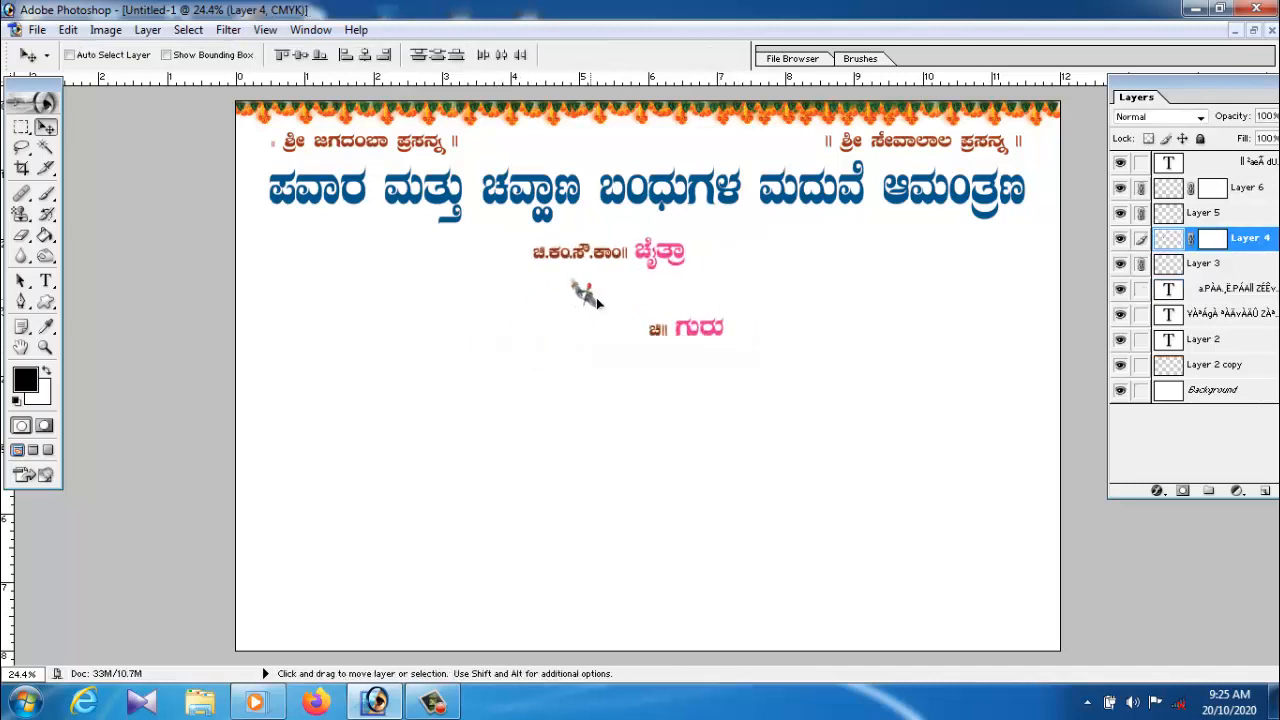
{"action": "key", "text": "ctrl+t"}
{"action": "mouse_move", "coordinate": [606, 302]}
{"action": "left_mouse_down"}
{"action": "mouse_move", "coordinate": [666, 360]}
{"action": "mouse_move", "coordinate": [622, 310]}
{"action": "left_mouse_up"}
{"action": "key", "text": "Return"}
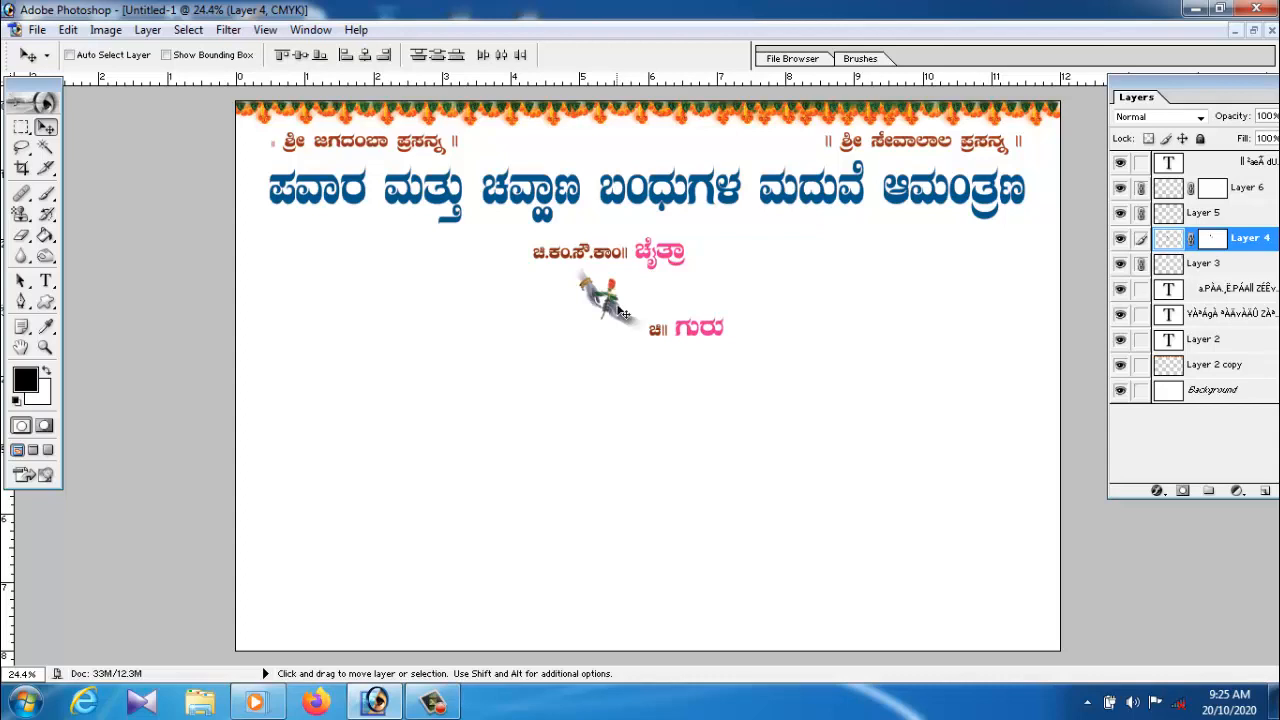
Copy the wedding venue text block from Widing Card.psd into the lower part of the new document
{"action": "key", "text": "space"}
{"action": "left_click", "coordinate": [1253, 31]}
{"action": "left_click", "coordinate": [918, 372]}
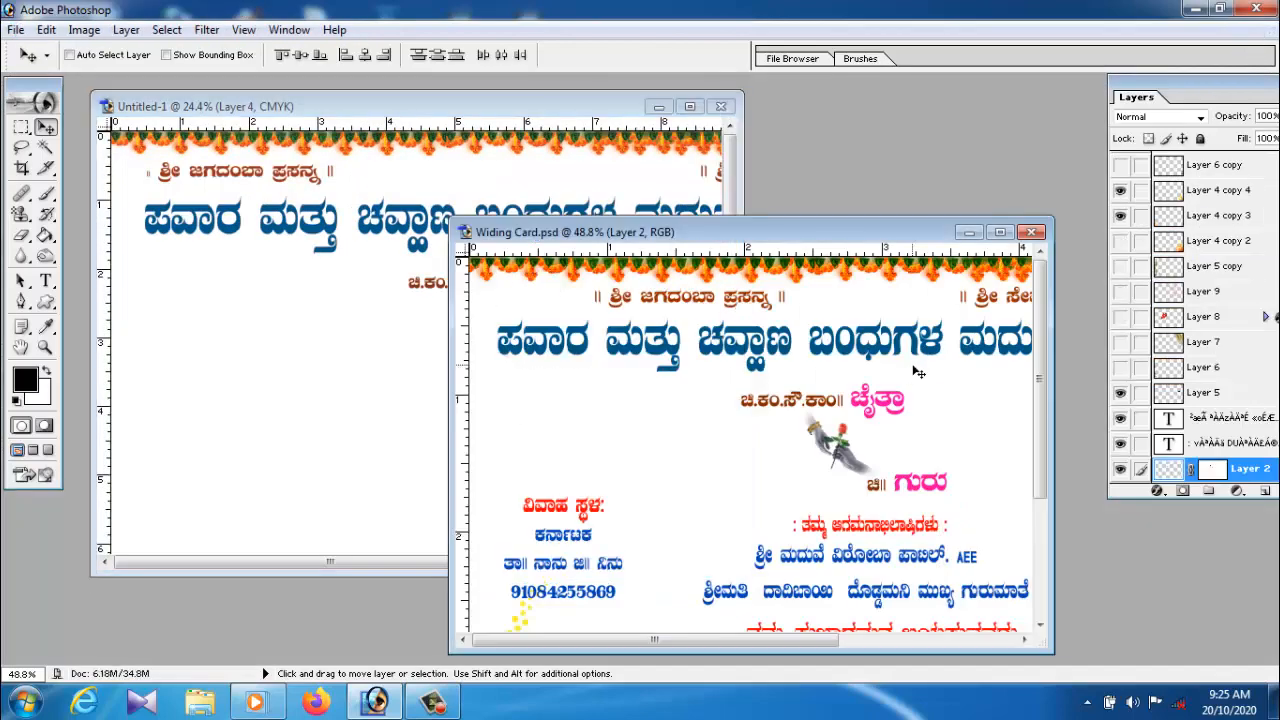
{"action": "right_click", "coordinate": [562, 514]}
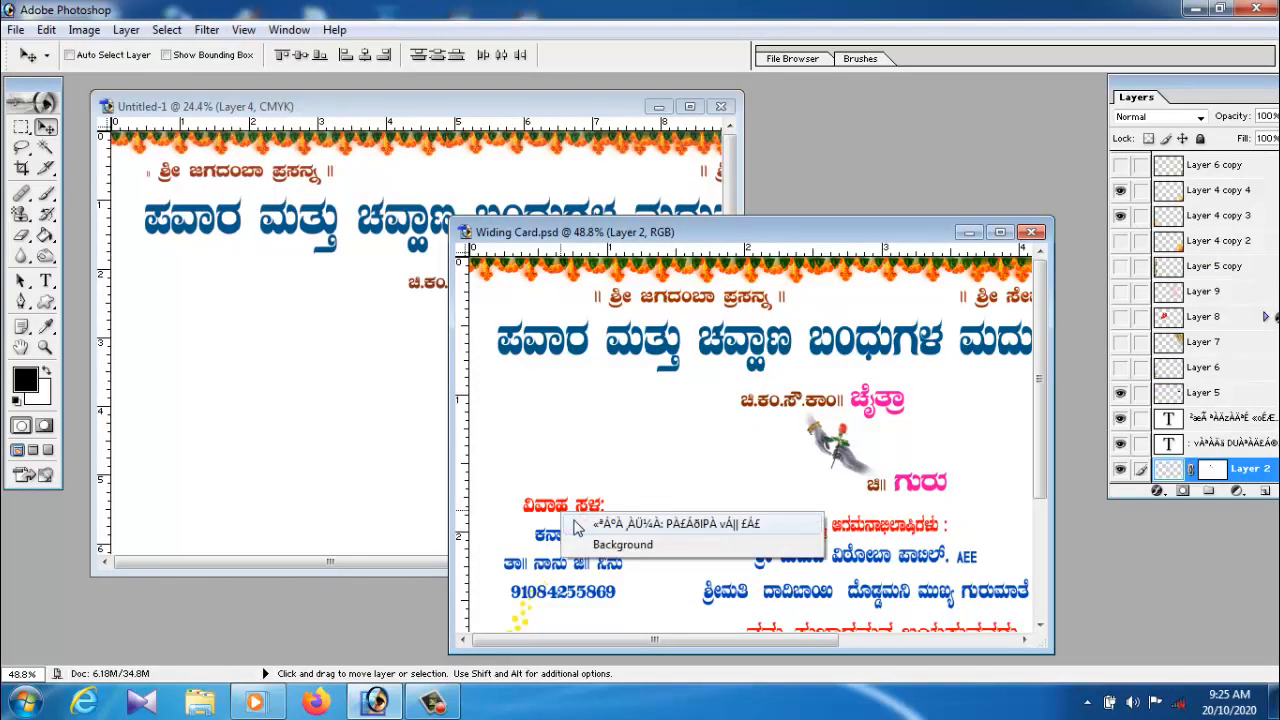
{"action": "left_click", "coordinate": [576, 524]}
{"action": "left_click_drag", "start_coordinate": [567, 517], "coordinate": [321, 425]}
Copy the red well-wishers heading line from Widing Card.psd into the new document below the couple's names
{"action": "left_click", "coordinate": [895, 543]}
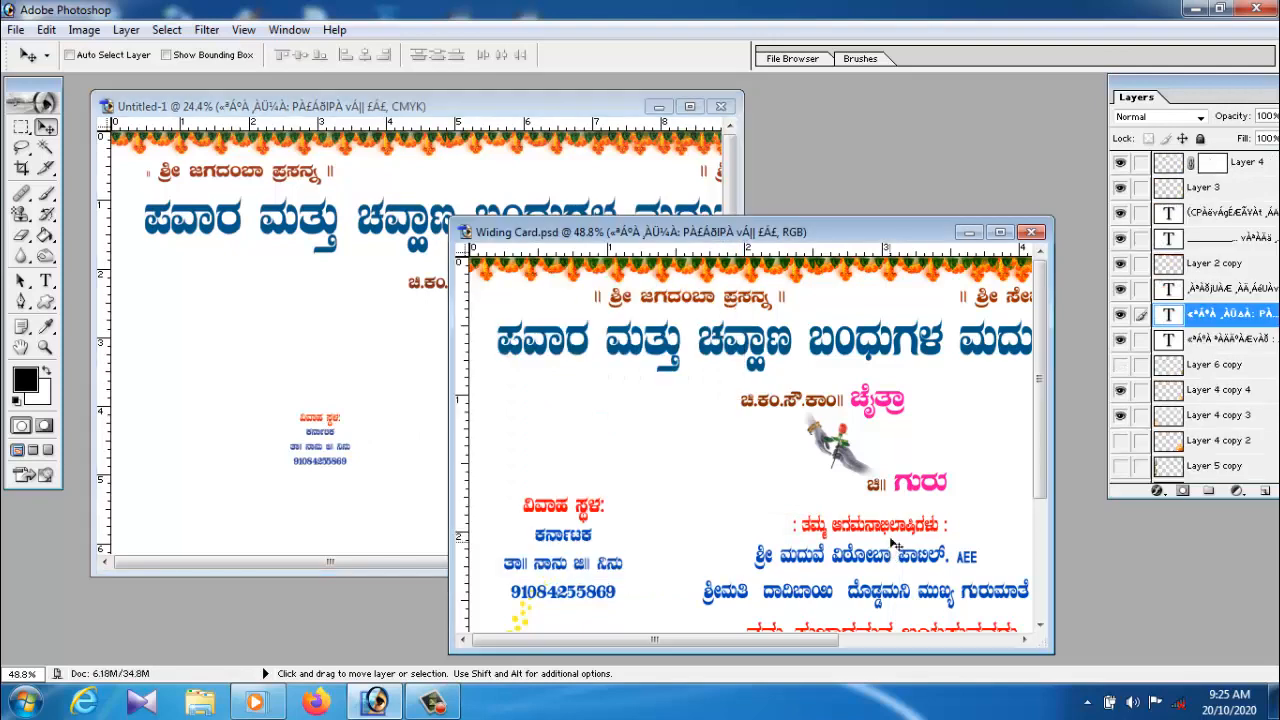
{"action": "right_click", "coordinate": [884, 528]}
{"action": "left_click", "coordinate": [893, 541]}
{"action": "right_click", "coordinate": [861, 530]}
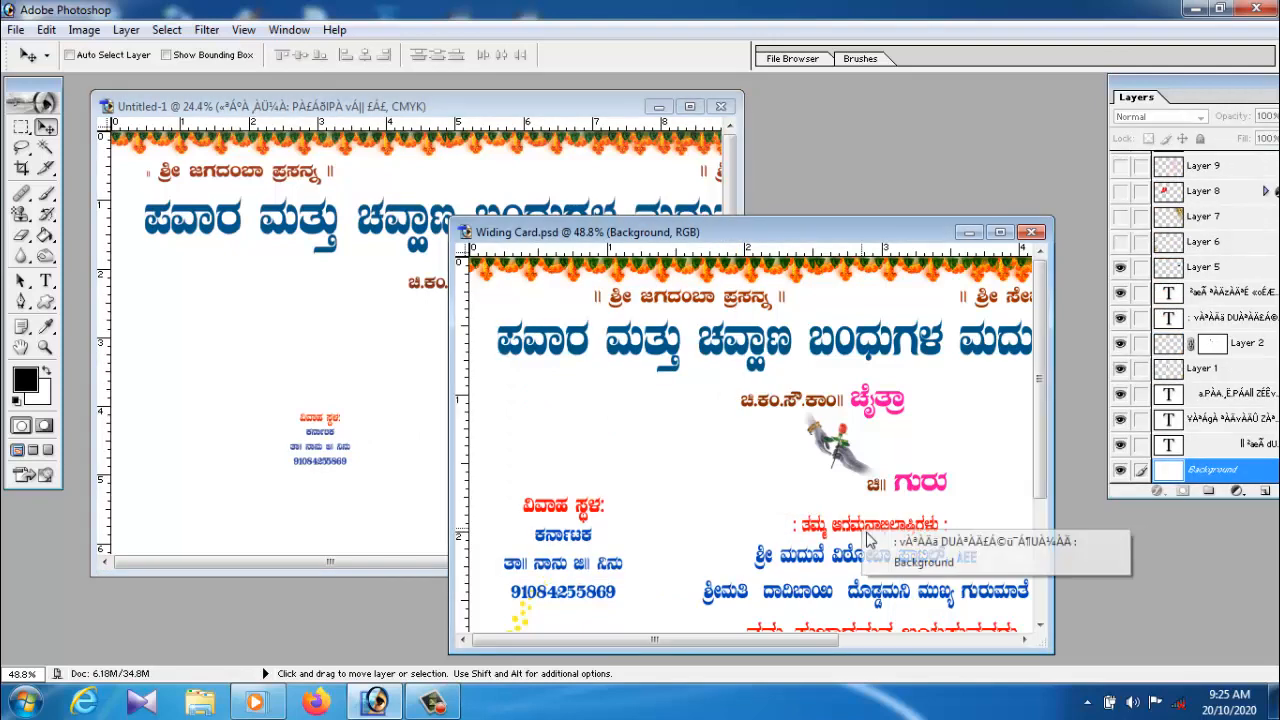
{"action": "left_click", "coordinate": [868, 539]}
{"action": "left_click_drag", "start_coordinate": [866, 535], "coordinate": [465, 407]}
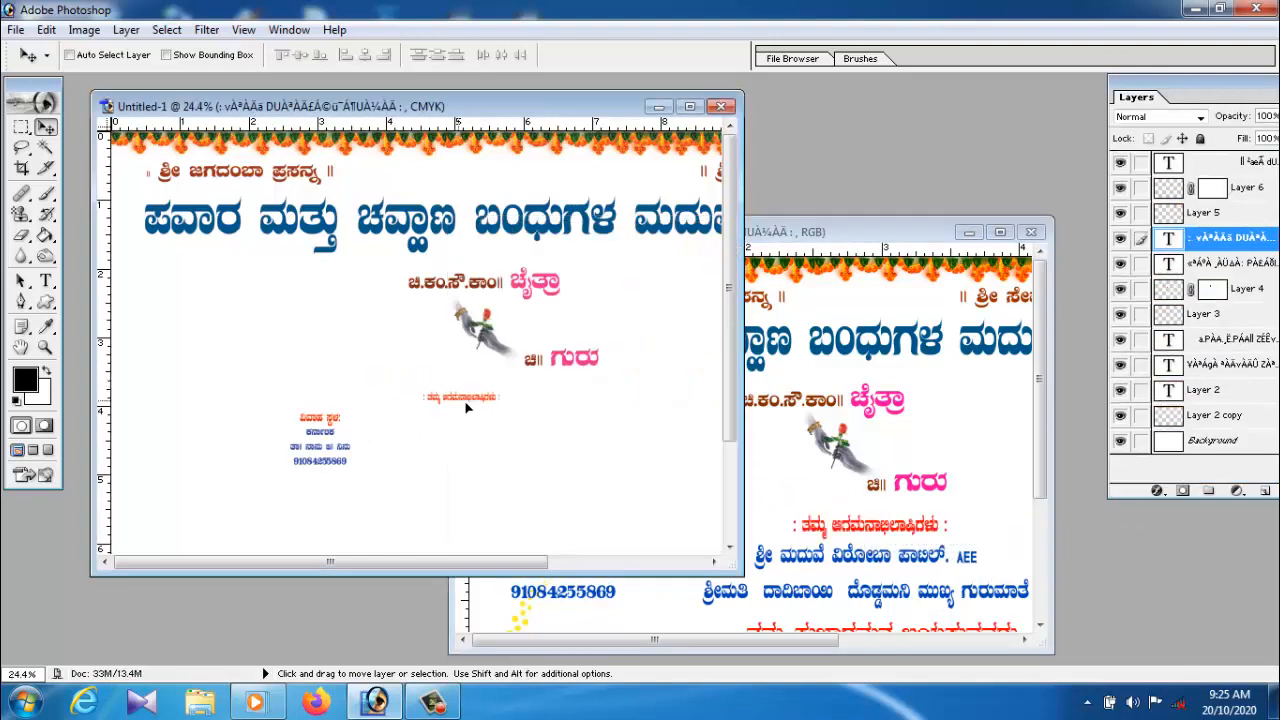
Copy the blue two-line text layer with the hosts' names from Widing Card.psd to below the red well-wishers line
{"action": "left_click", "coordinate": [886, 563]}
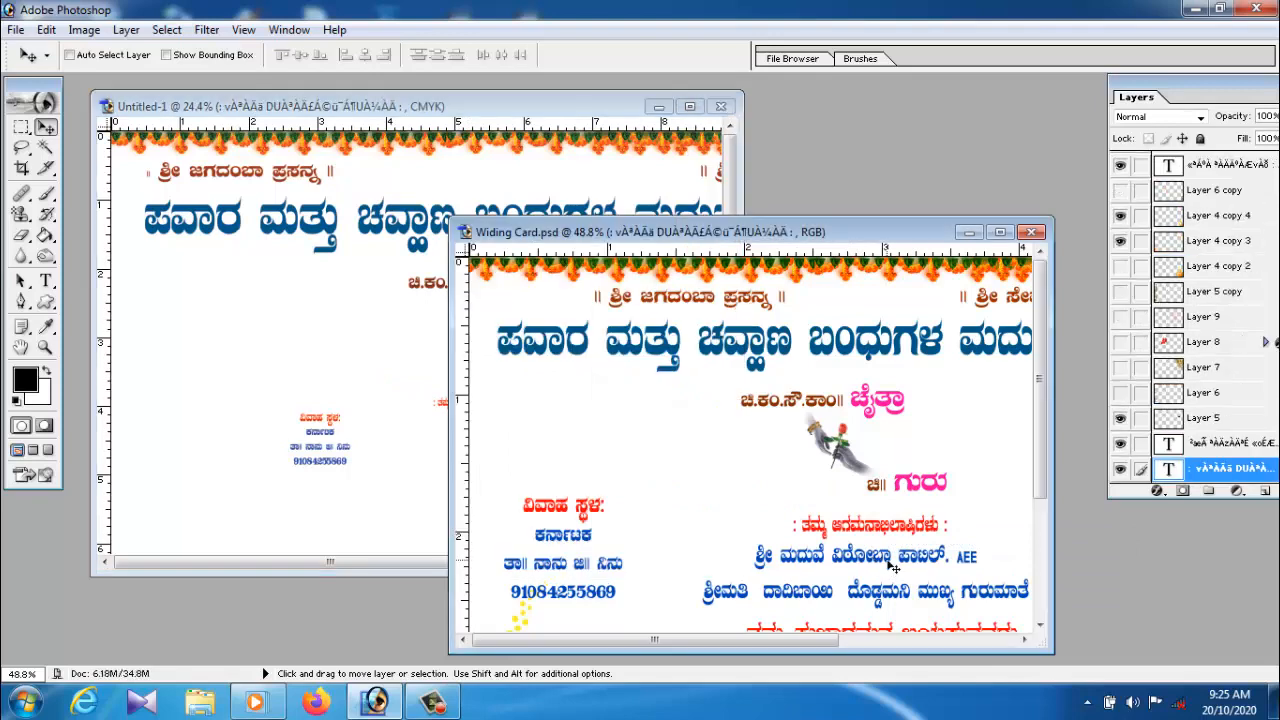
{"action": "right_click", "coordinate": [886, 562]}
{"action": "left_click", "coordinate": [890, 570]}
{"action": "left_click_drag", "start_coordinate": [885, 568], "coordinate": [449, 459]}
Copy the couple silhouette on Layer 5 from Widing Card.psd into the new document above the venue block
{"action": "left_click", "coordinate": [877, 528]}
{"action": "left_click_drag", "start_coordinate": [852, 639], "coordinate": [985, 583]}
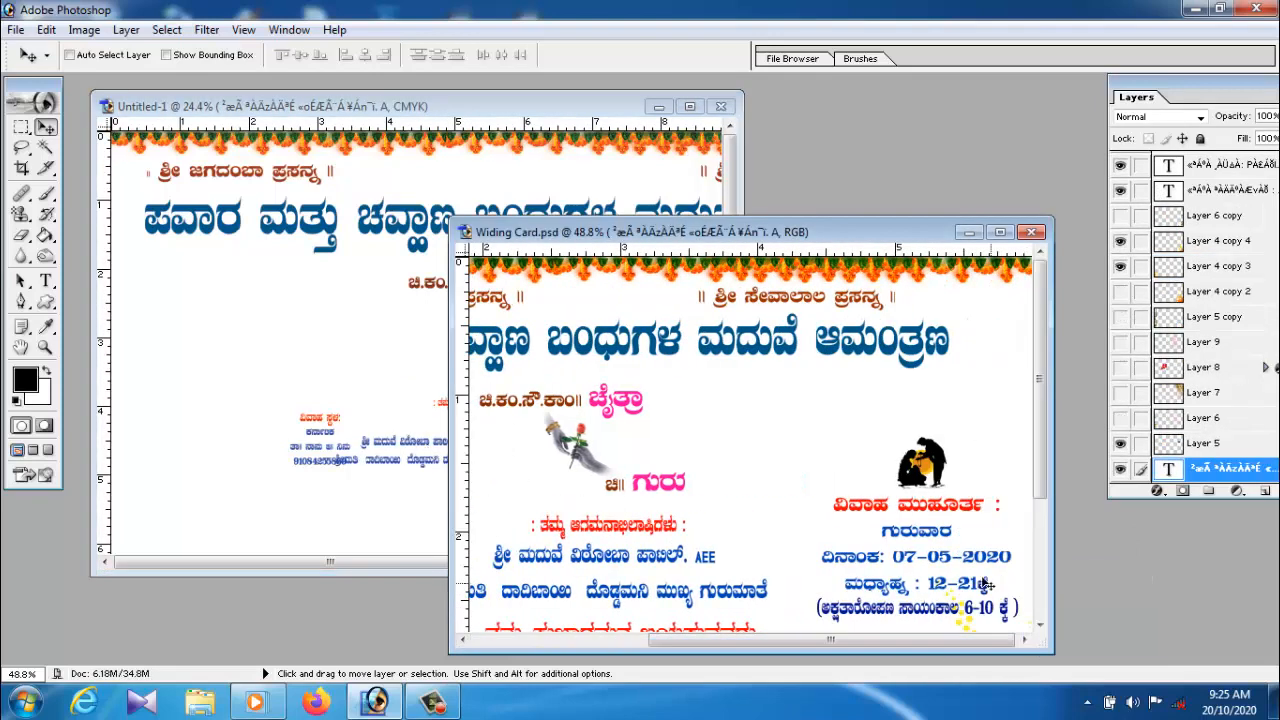
{"action": "right_click", "coordinate": [912, 470]}
{"action": "left_click", "coordinate": [1035, 472]}
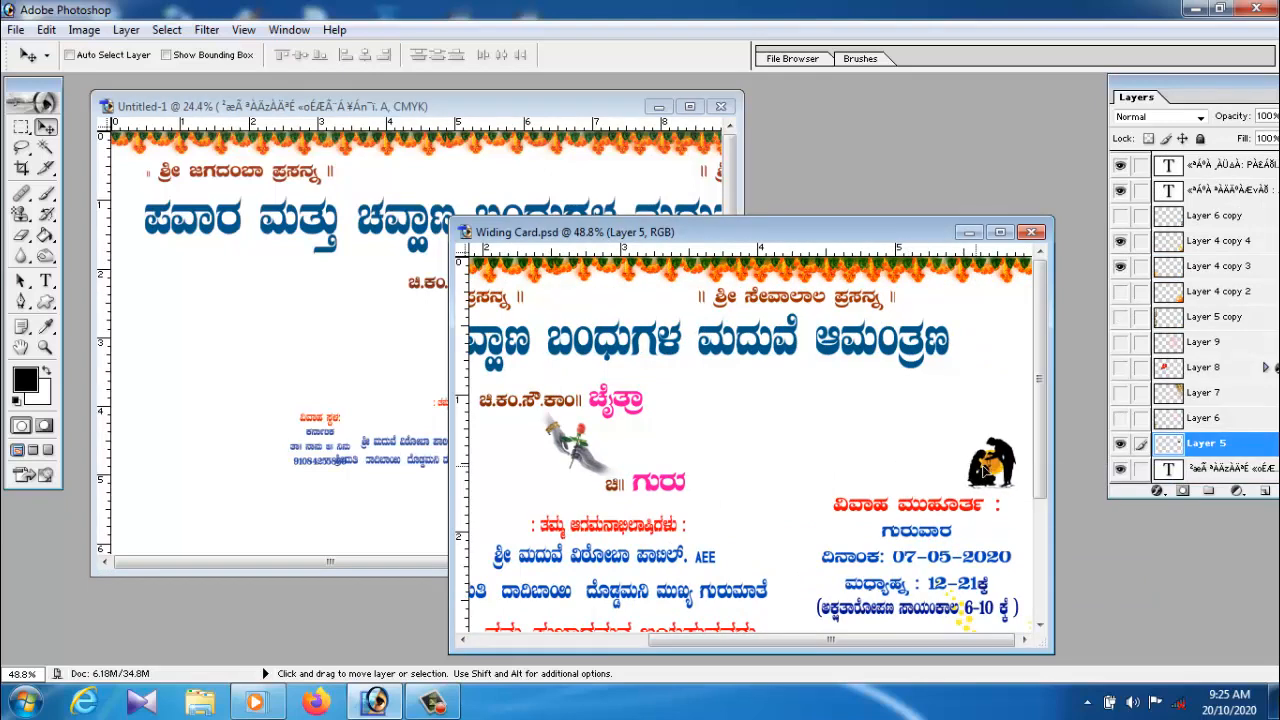
{"action": "left_click_drag", "start_coordinate": [915, 466], "coordinate": [340, 380]}
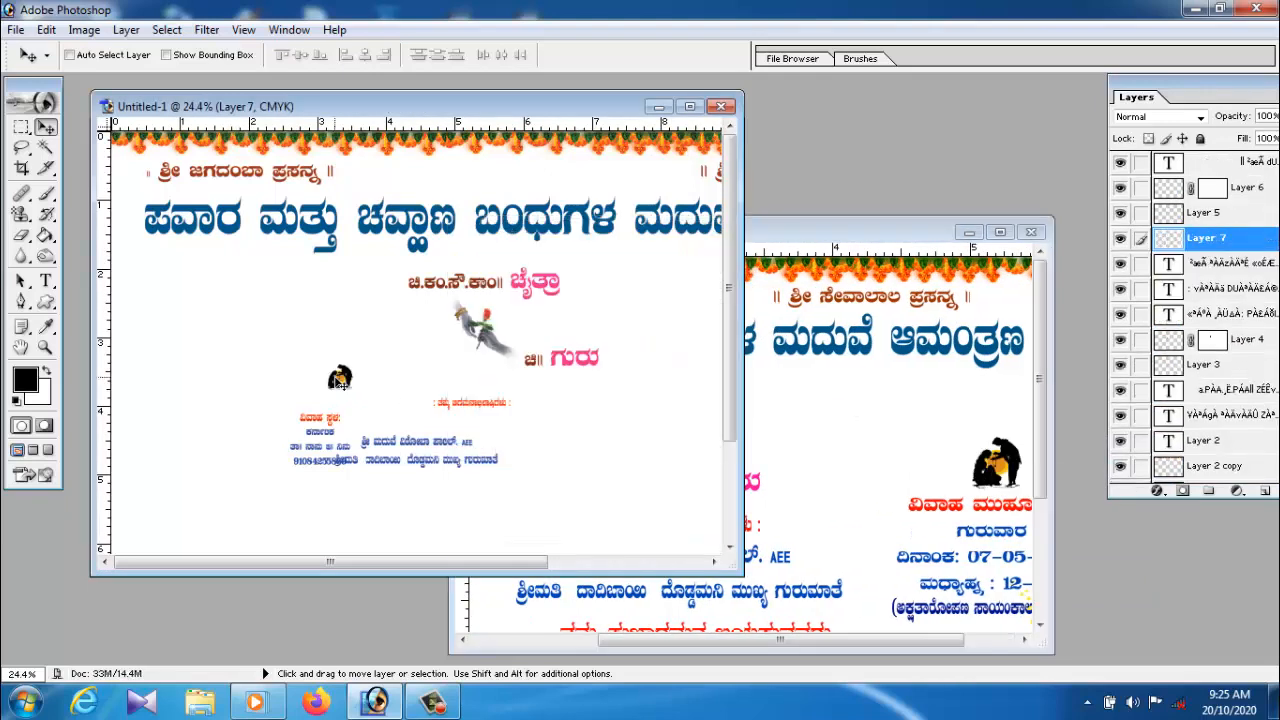
Copy the wedding date and time text block from Widing Card.psd into the new document near the venue block
{"action": "left_click", "coordinate": [981, 506]}
{"action": "right_click", "coordinate": [984, 508]}
{"action": "left_click", "coordinate": [1036, 523]}
{"action": "left_click_drag", "start_coordinate": [978, 508], "coordinate": [399, 425]}
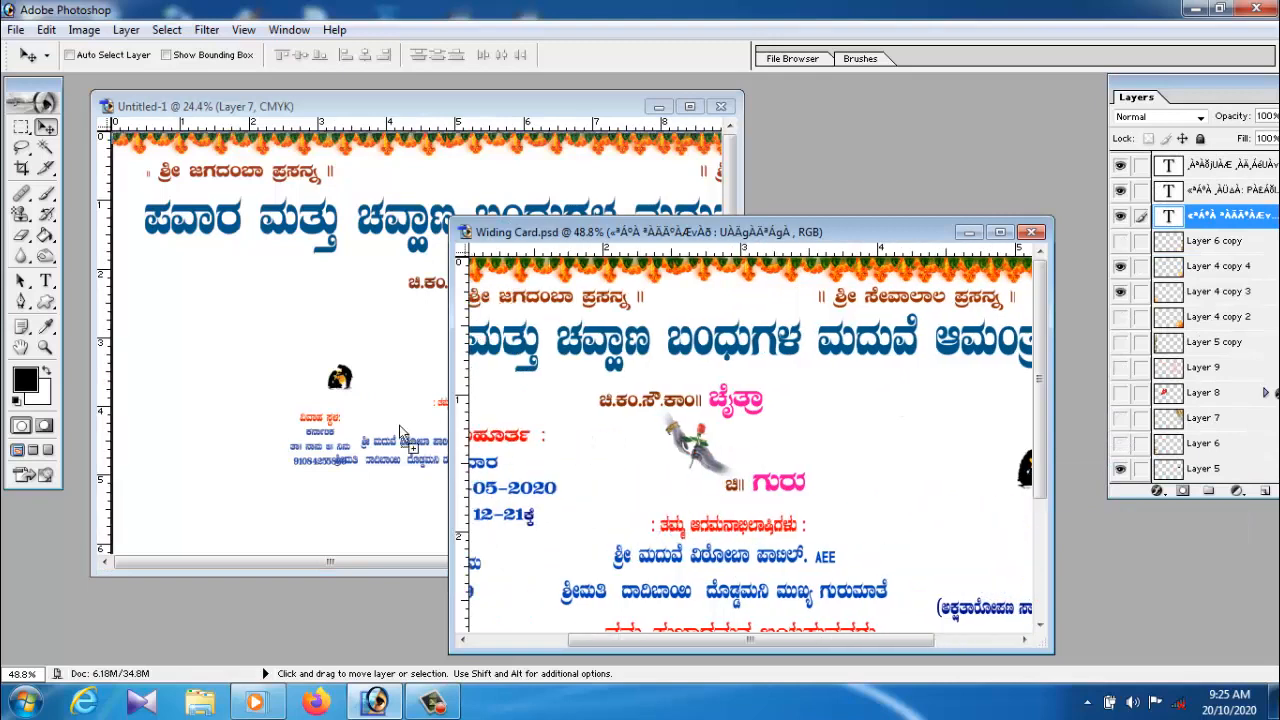
Drop the date block near the page's left edge and copy the orange dotted corner ornament from Widing Card.psd to just below it
{"action": "left_click_drag", "start_coordinate": [203, 340], "coordinate": [204, 342]}
{"action": "left_click", "coordinate": [1001, 523]}
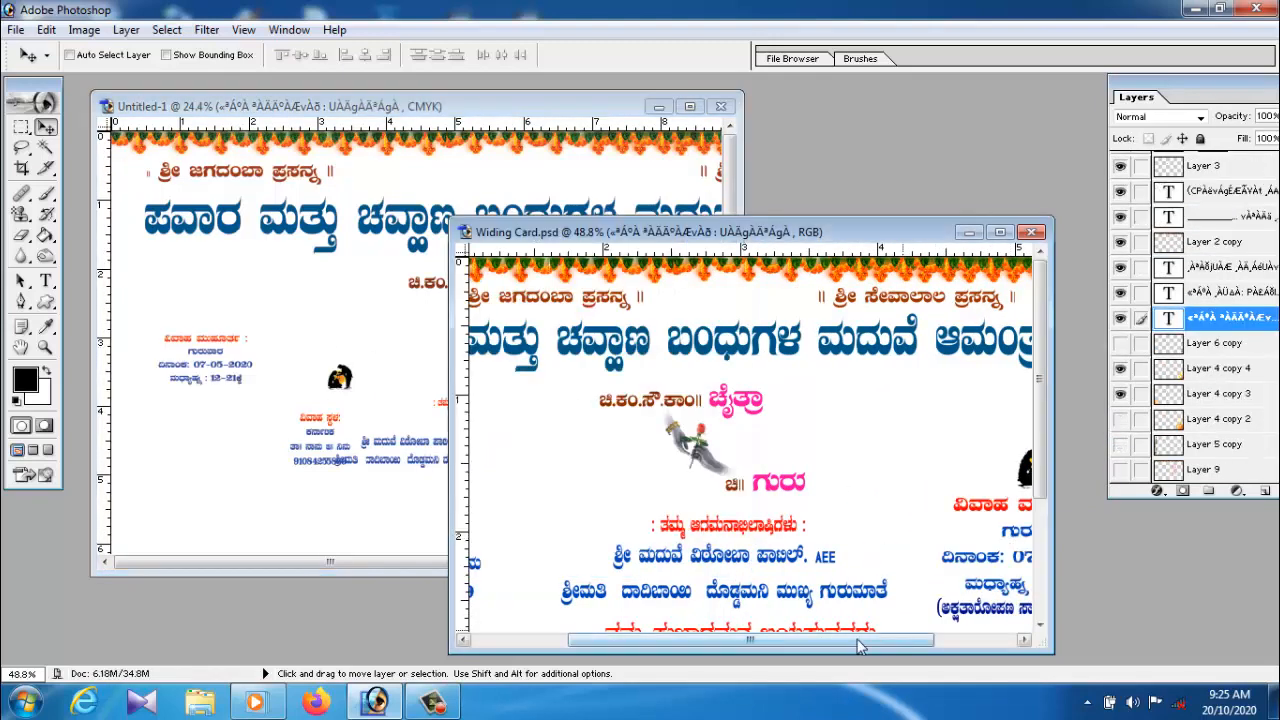
{"action": "left_click_drag", "start_coordinate": [857, 643], "coordinate": [1046, 641]}
{"action": "scroll", "coordinate": [1010, 600], "scroll_direction": "down", "scroll_amount": 3}
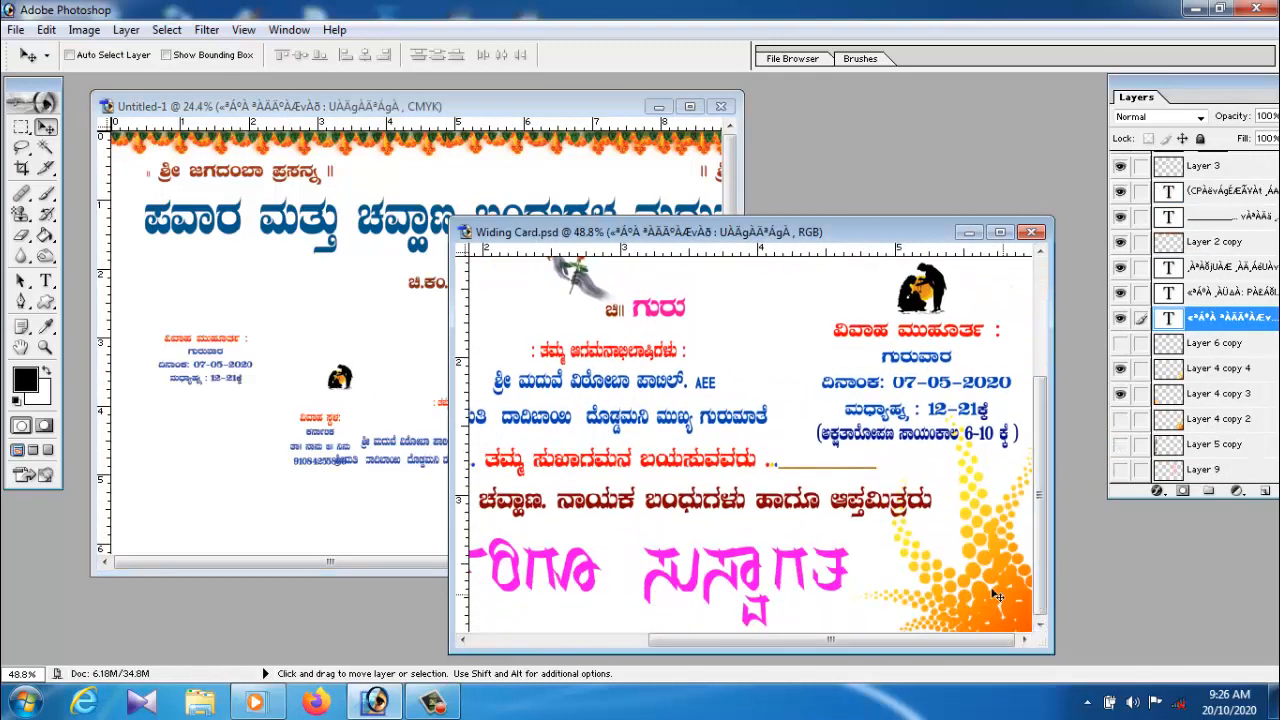
{"action": "right_click", "coordinate": [1006, 600]}
{"action": "left_click", "coordinate": [1007, 603]}
{"action": "right_click", "coordinate": [1009, 592]}
{"action": "left_click", "coordinate": [1020, 606]}
{"action": "left_click_drag", "start_coordinate": [1018, 605], "coordinate": [285, 478]}
Copy the magenta welcome line "ಸರ್ವರಿಗೂ ಸುಸ್ವಾಗತ" from Widing Card.psd into the new document across the base of the ornament
{"action": "left_click", "coordinate": [812, 565]}
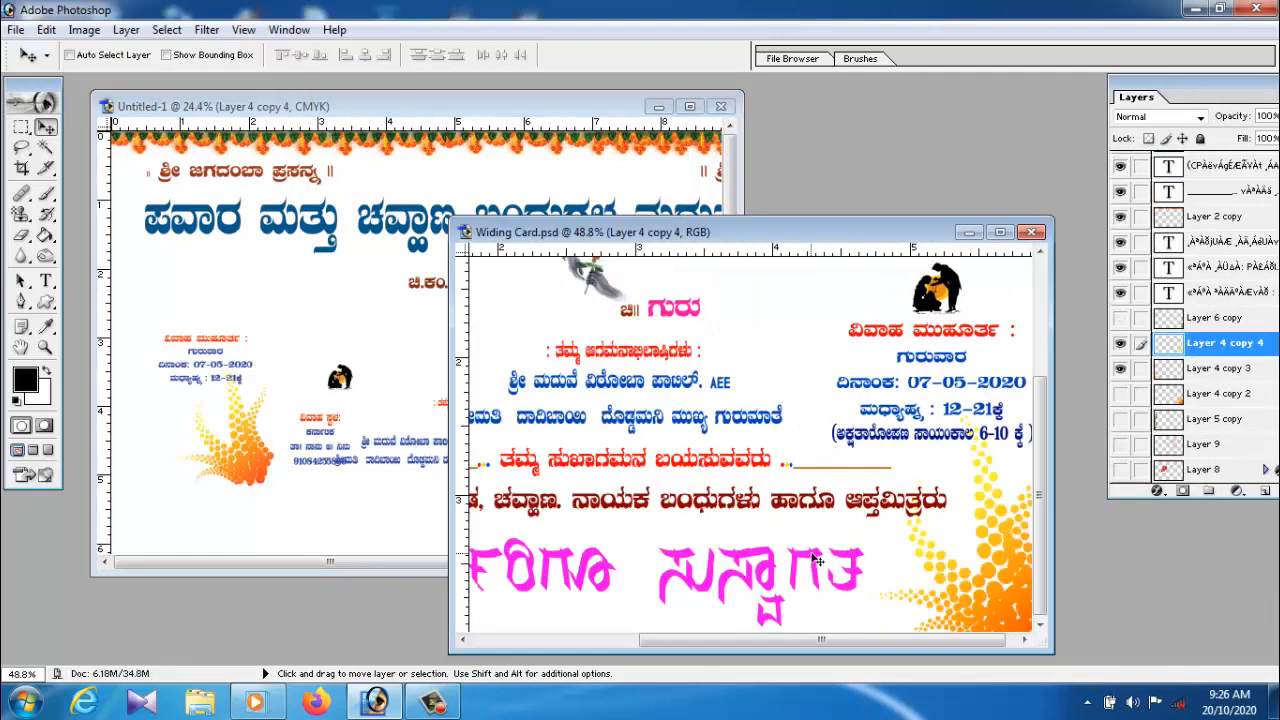
{"action": "right_click", "coordinate": [810, 553]}
{"action": "left_click", "coordinate": [850, 563]}
{"action": "left_click_drag", "start_coordinate": [850, 563], "coordinate": [282, 488]}
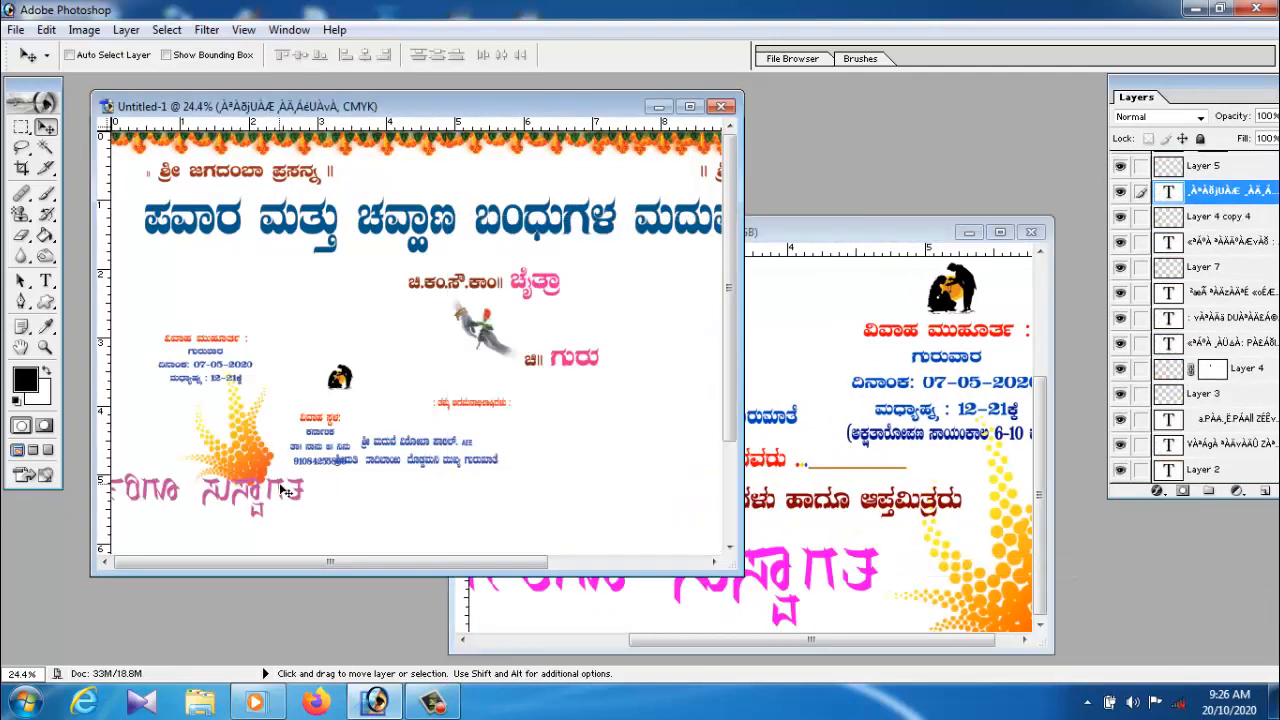
Copy the red-and-maroon family invitation text layer from Widing Card.psd into the new document below the hosts' names
{"action": "left_click", "coordinate": [840, 512]}
{"action": "right_click", "coordinate": [840, 512]}
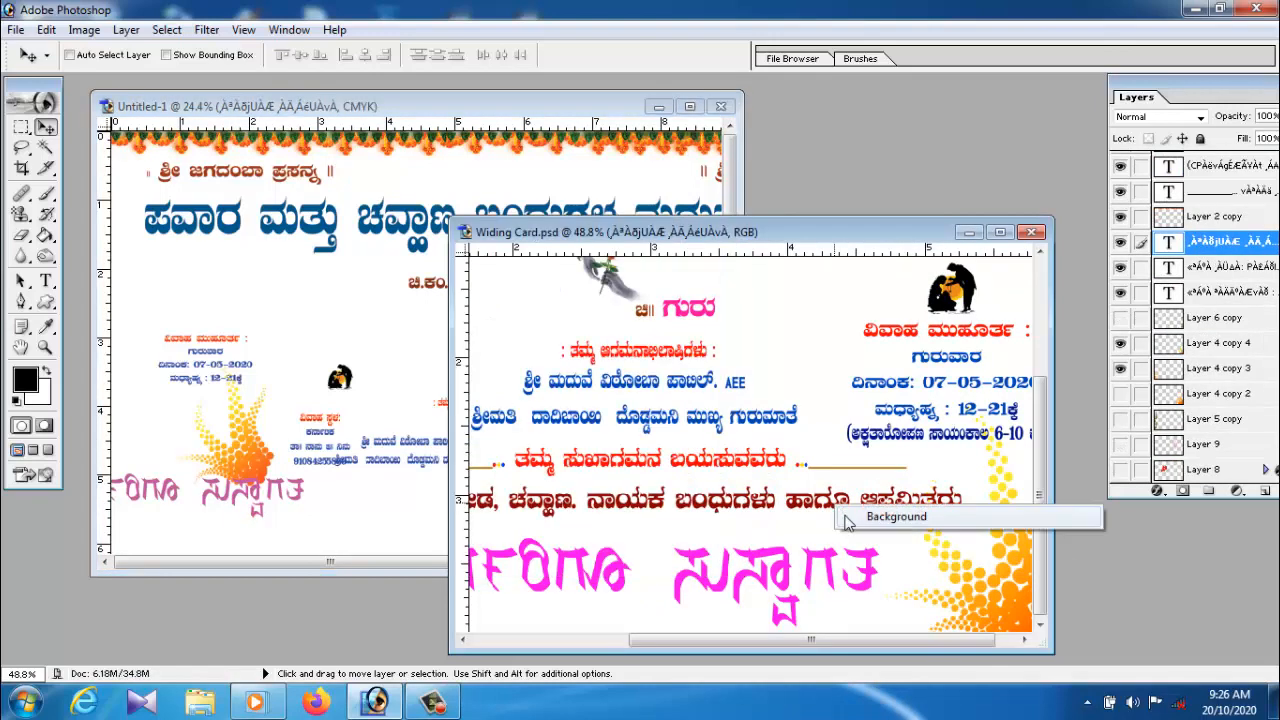
{"action": "left_click", "coordinate": [870, 519]}
{"action": "right_click", "coordinate": [843, 518]}
{"action": "left_click", "coordinate": [843, 520]}
{"action": "left_click_drag", "start_coordinate": [846, 520], "coordinate": [576, 515]}
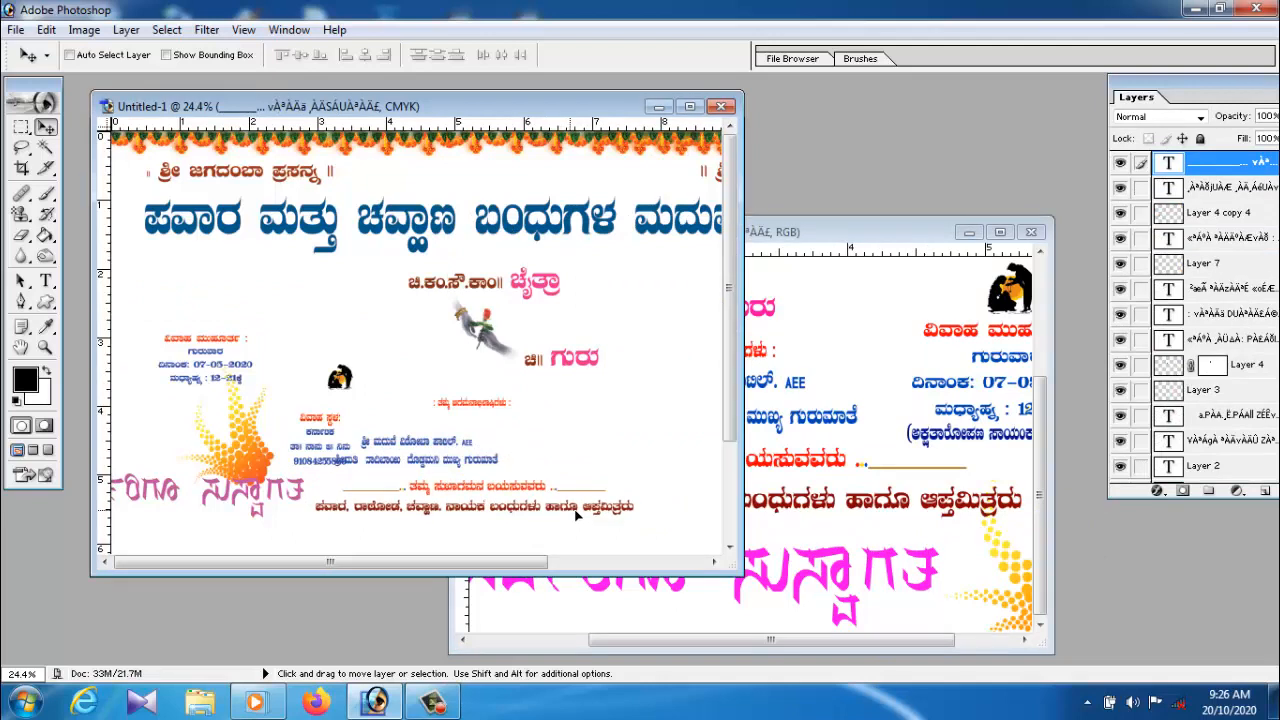
Shift the red-and-maroon family invitation text down over the magenta welcome line within Widing Card.psd
{"action": "left_click", "coordinate": [818, 472]}
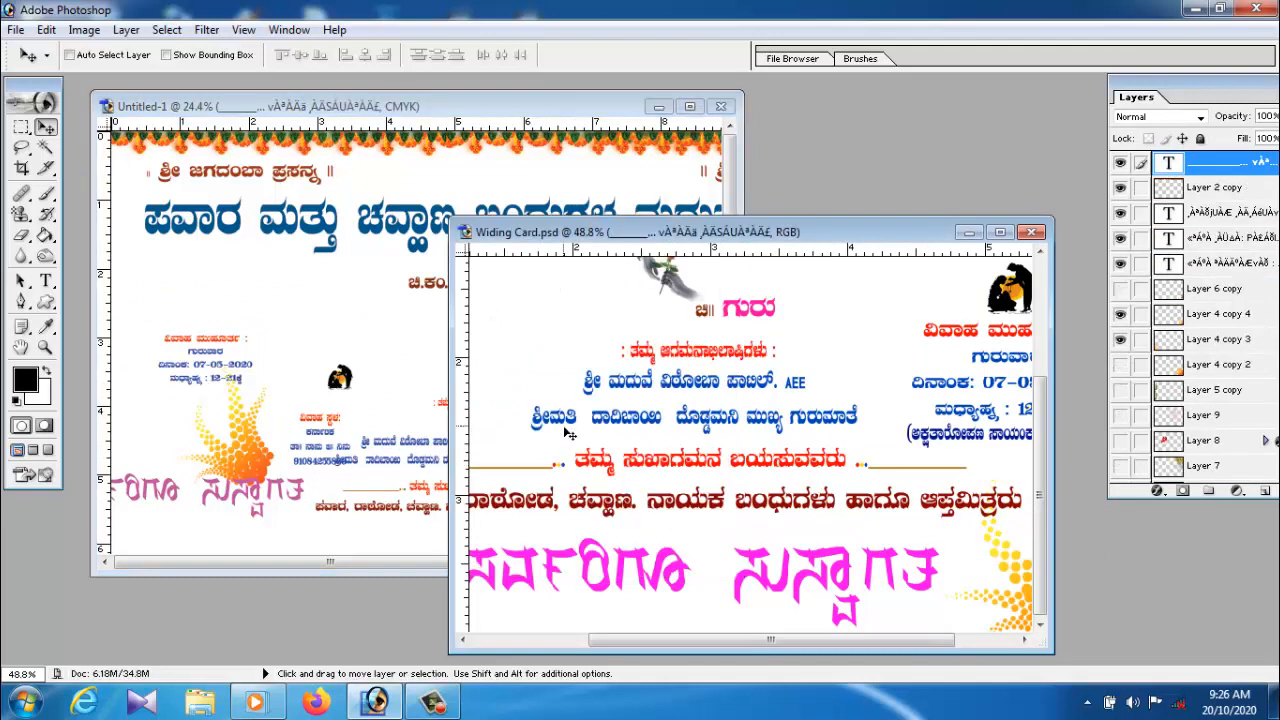
{"action": "right_click", "coordinate": [660, 470]}
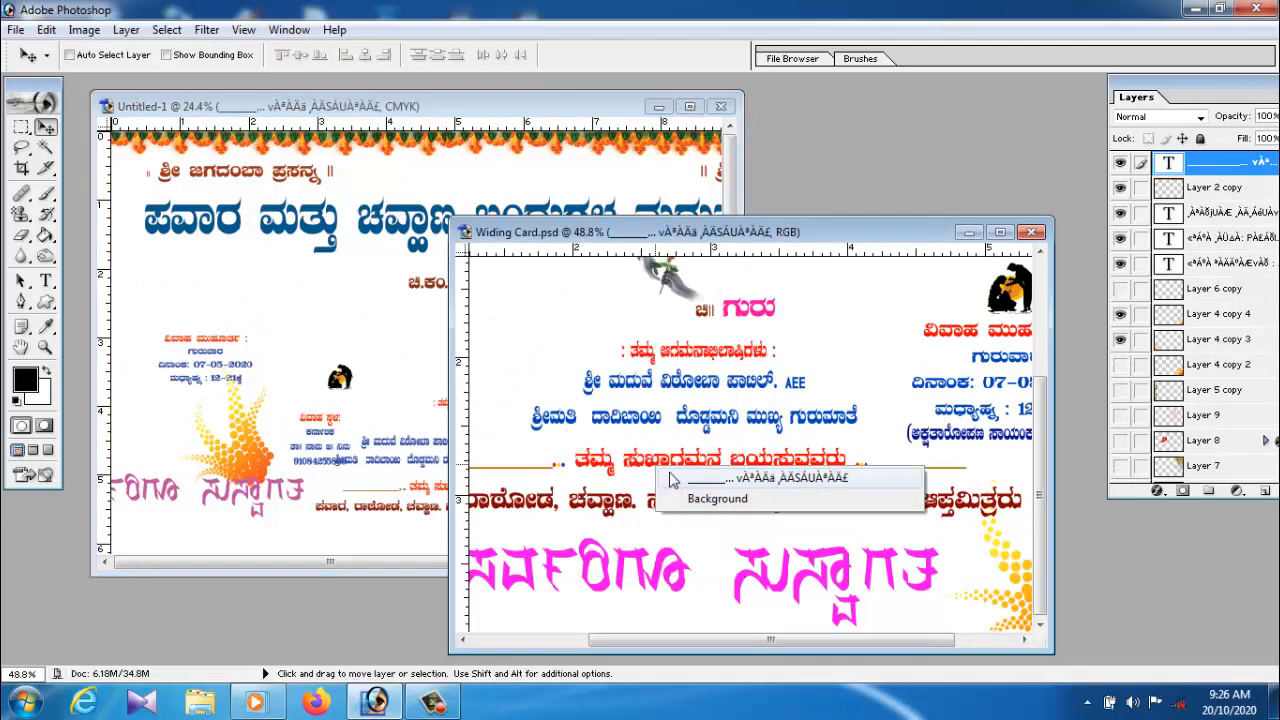
{"action": "left_click", "coordinate": [685, 480]}
{"action": "left_click_drag", "start_coordinate": [685, 480], "coordinate": [688, 533]}
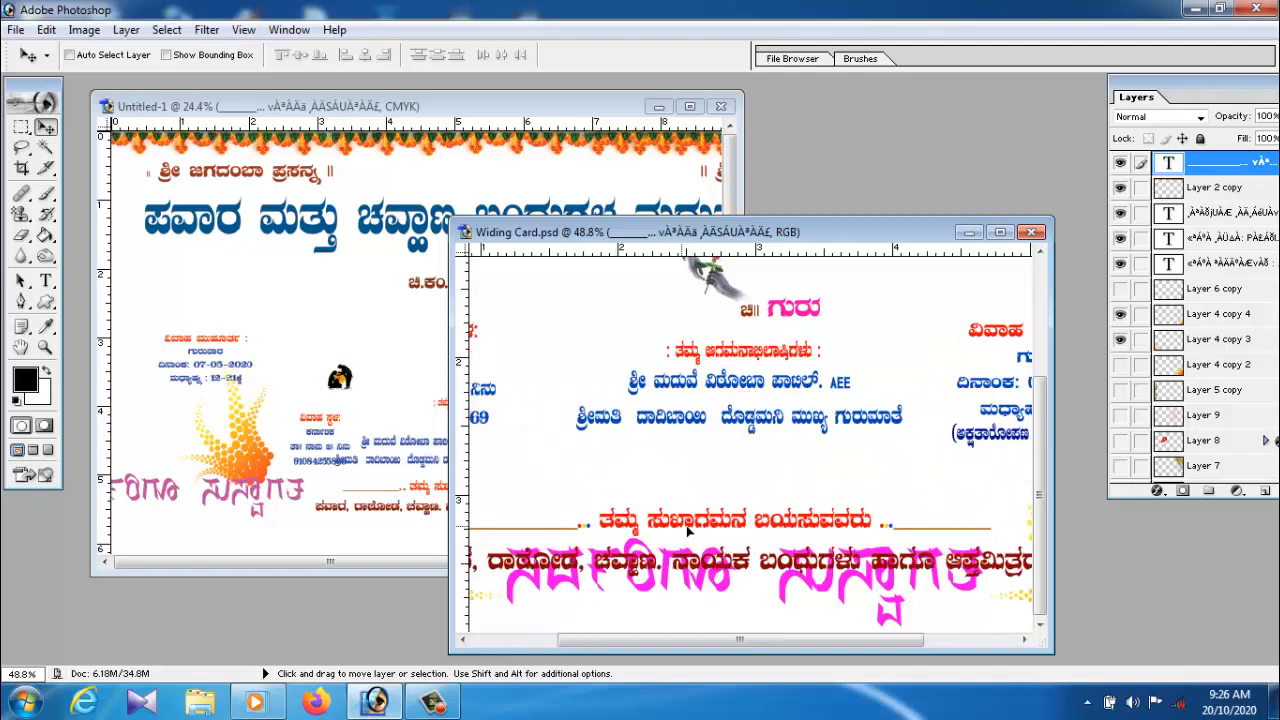
Minimize Widing Card.psd, maximize the new document, and move its family invitation text to the page's lower-left corner
{"action": "left_click", "coordinate": [968, 233]}
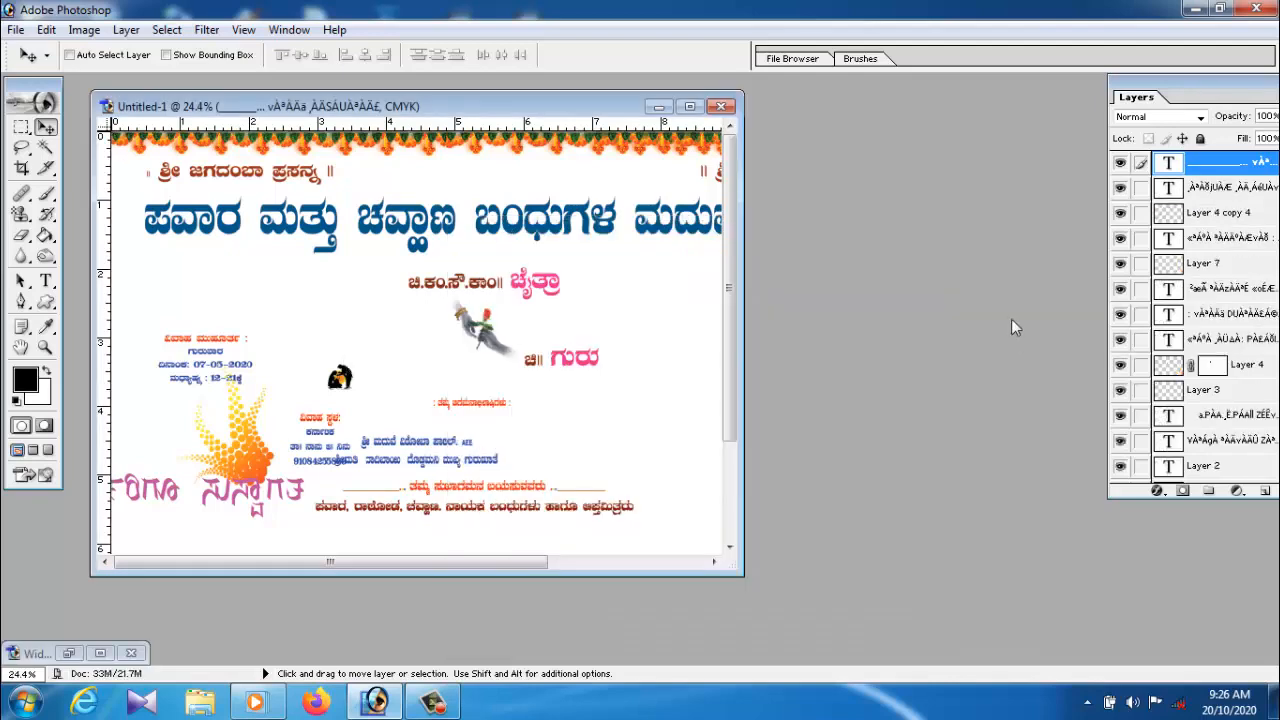
{"action": "left_click", "coordinate": [690, 107]}
{"action": "right_click", "coordinate": [618, 481]}
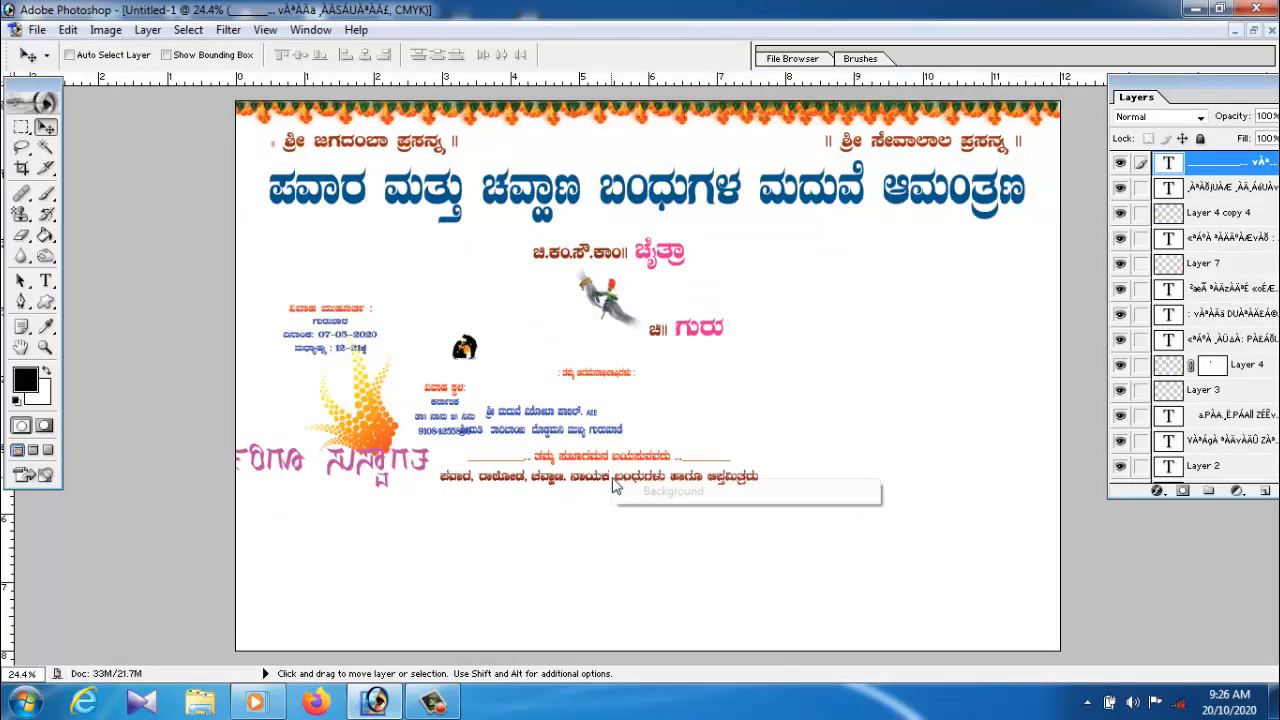
{"action": "left_click", "coordinate": [660, 490]}
{"action": "right_click", "coordinate": [634, 481]}
{"action": "left_click", "coordinate": [648, 491]}
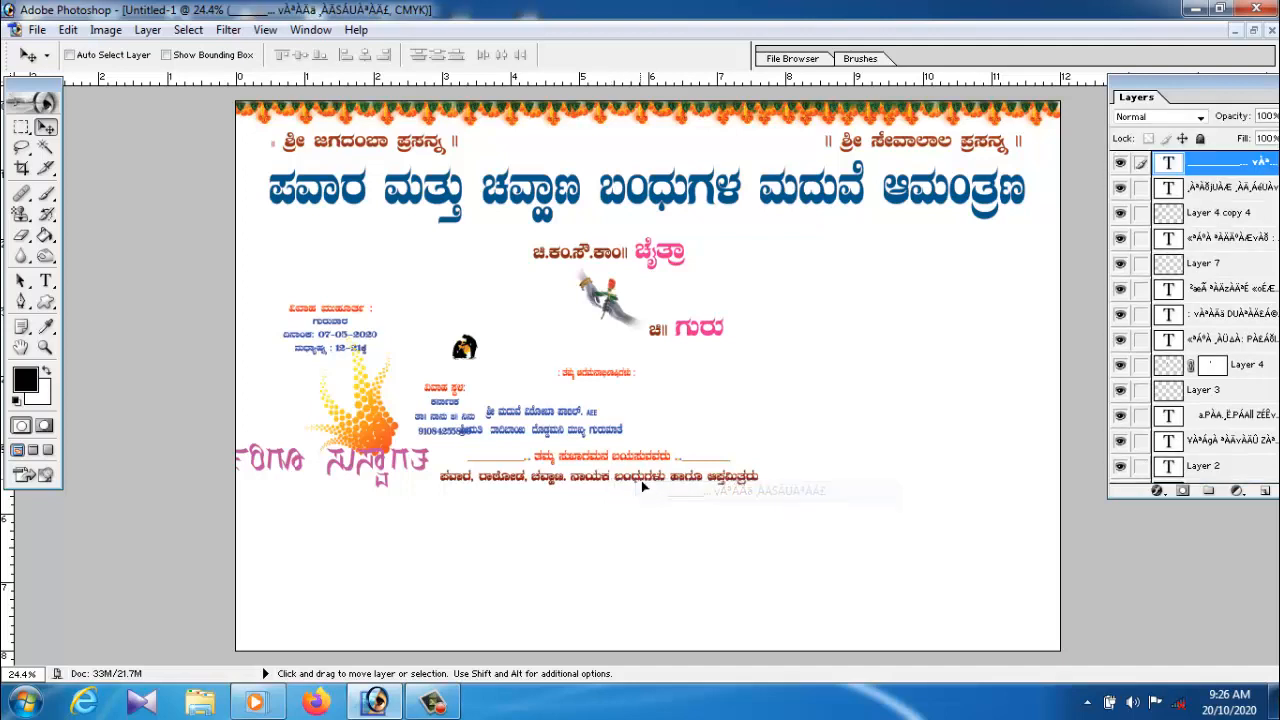
{"action": "left_click_drag", "start_coordinate": [645, 488], "coordinate": [474, 640]}
Scale the family invitation text proportionally to about 227% and centre it across the bottom of the page
{"action": "key", "text": "ctrl+t"}
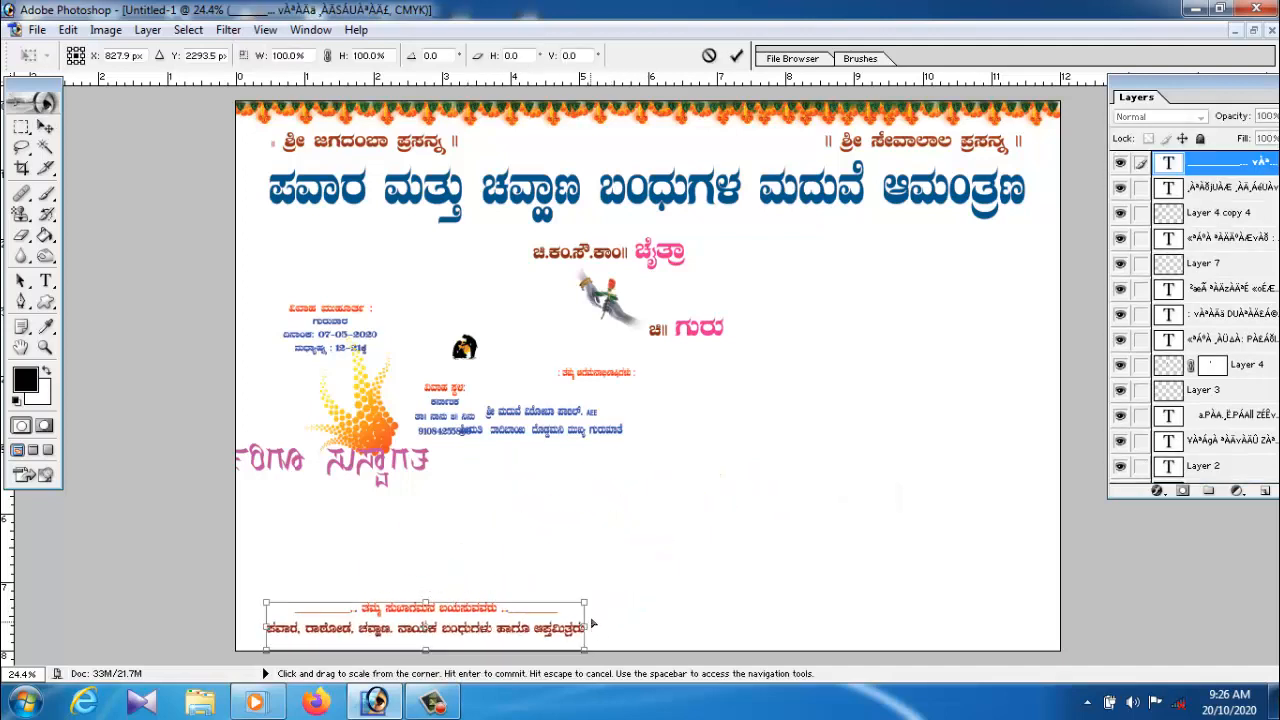
{"action": "left_click_drag", "start_coordinate": [600, 602], "coordinate": [991, 535]}
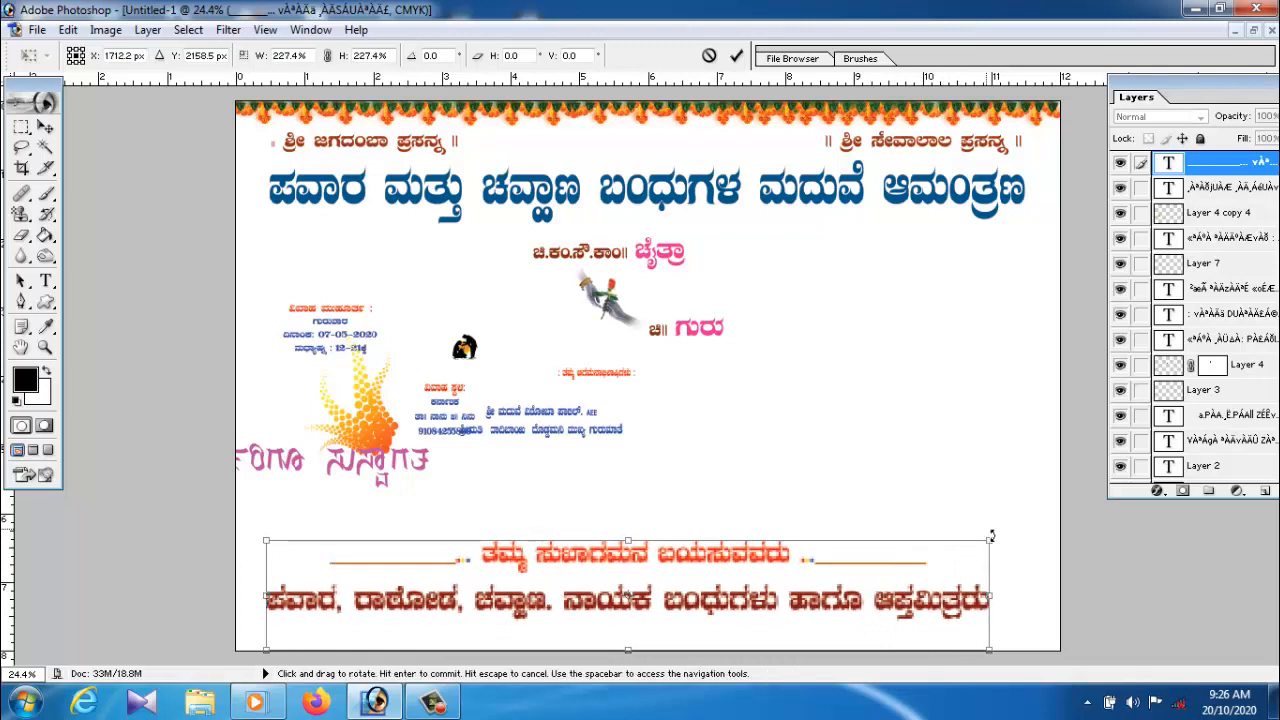
{"action": "key", "text": "Return"}
{"action": "left_click_drag", "start_coordinate": [591, 598], "coordinate": [607, 600]}
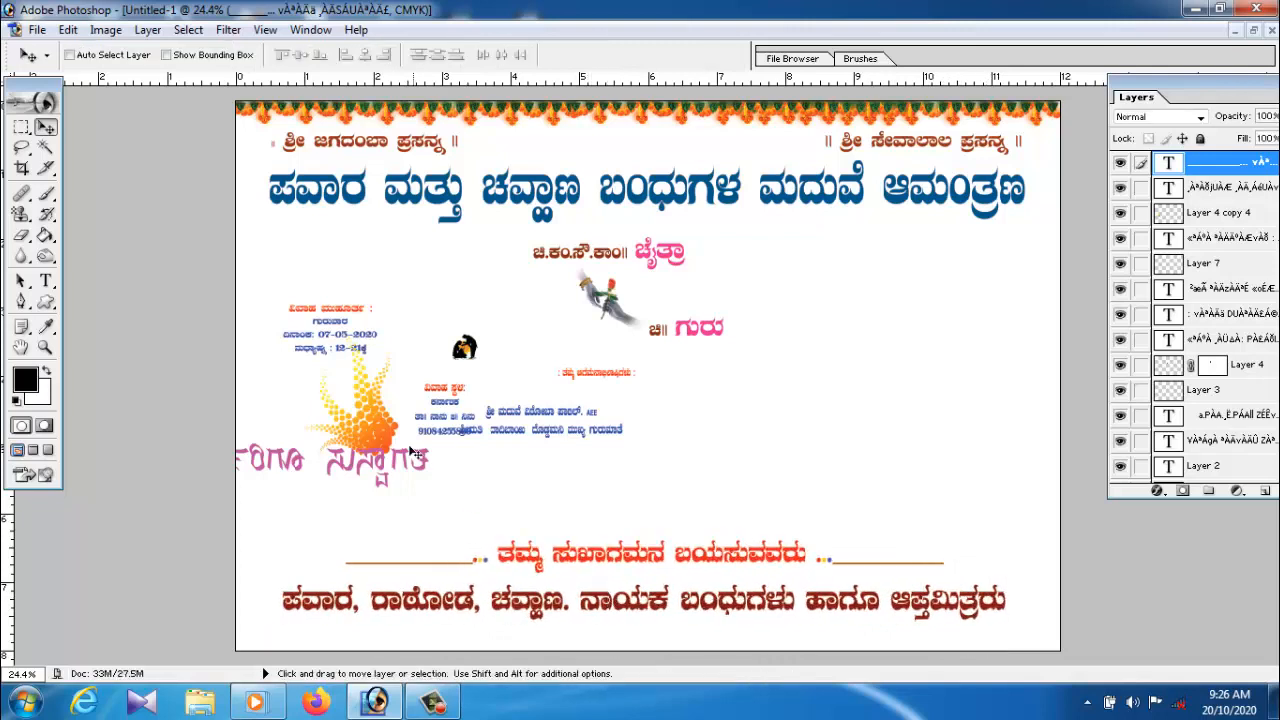
Move the orange dotted ornament to the page's lower-right corner and enlarge it proportionally to about 40% of the page height
{"action": "left_click_drag", "start_coordinate": [385, 440], "coordinate": [1038, 637]}
{"action": "key", "text": "ctrl+t"}
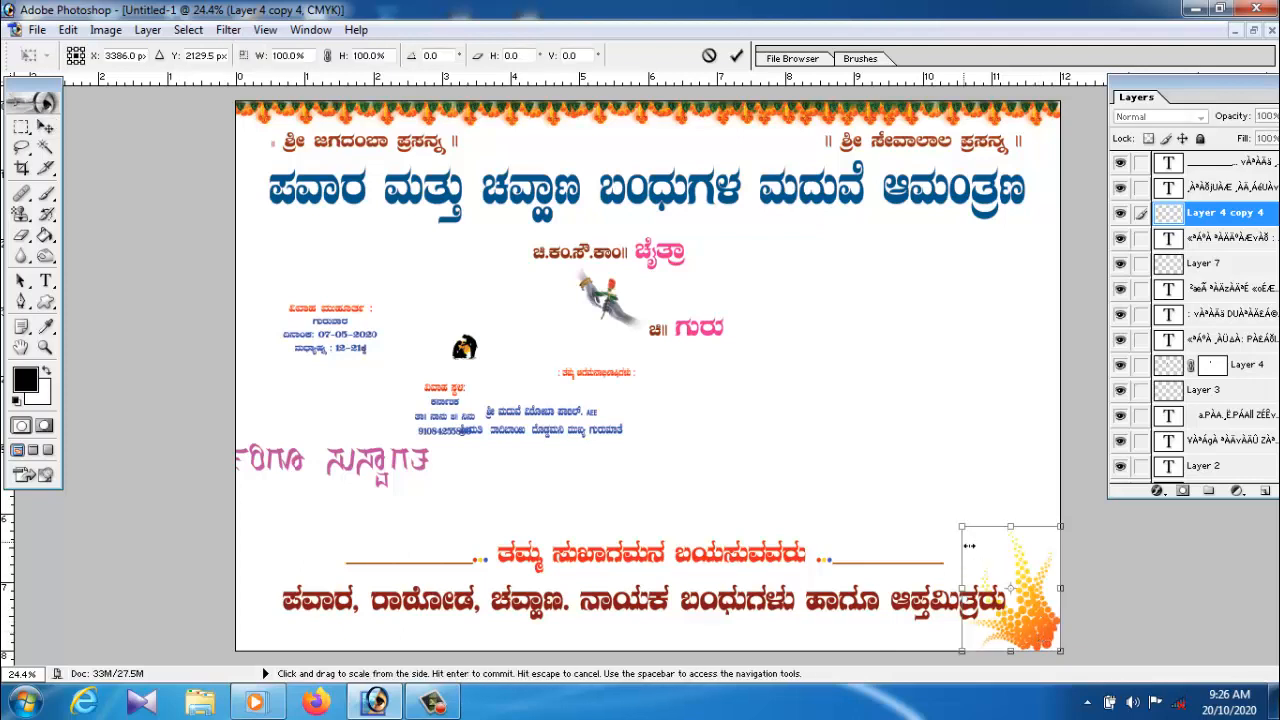
{"action": "left_click_drag", "start_coordinate": [990, 562], "coordinate": [825, 340]}
{"action": "key", "text": "Return"}
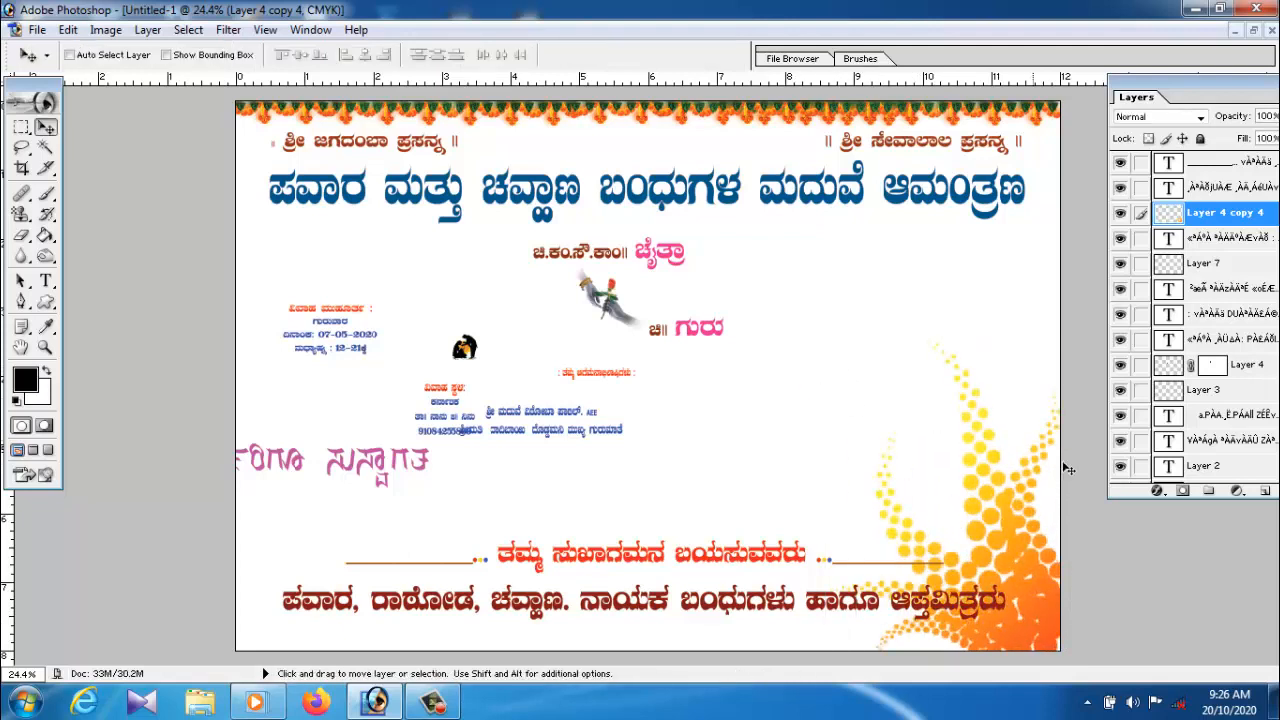
{"action": "key", "text": "ctrl+t"}
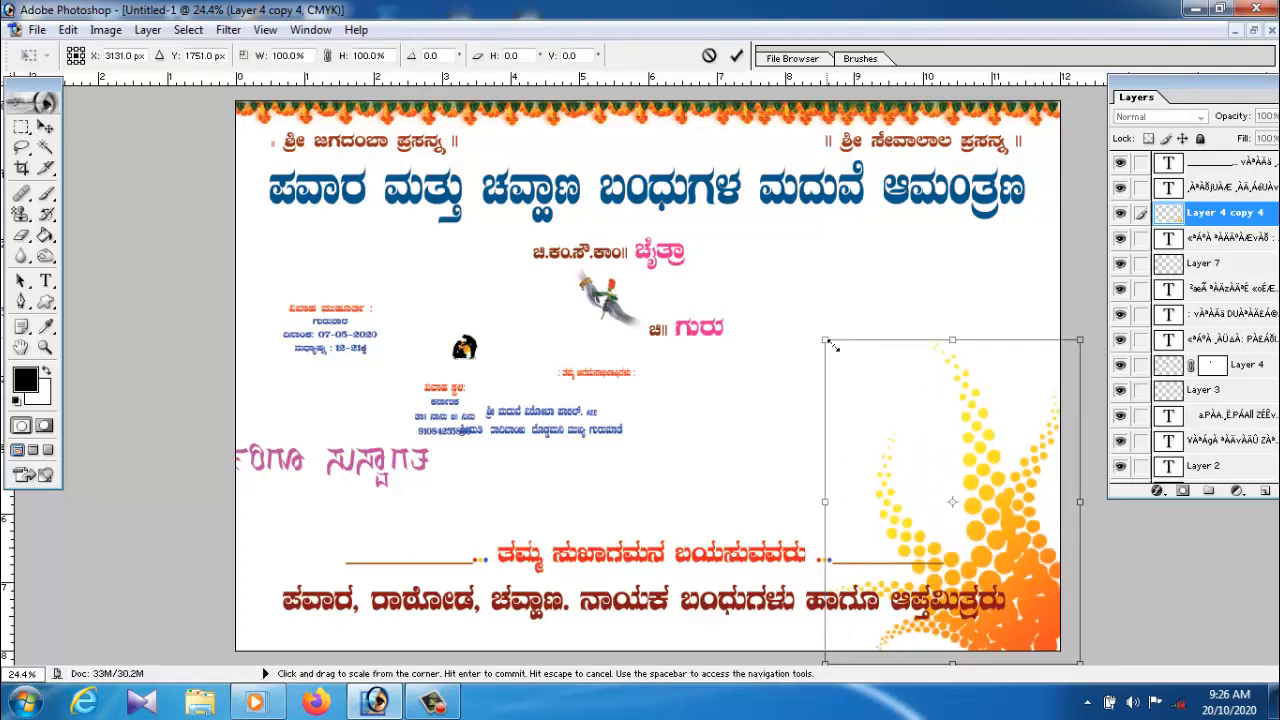
{"action": "left_click_drag", "start_coordinate": [834, 345], "coordinate": [903, 424]}
{"action": "key", "text": "Return"}
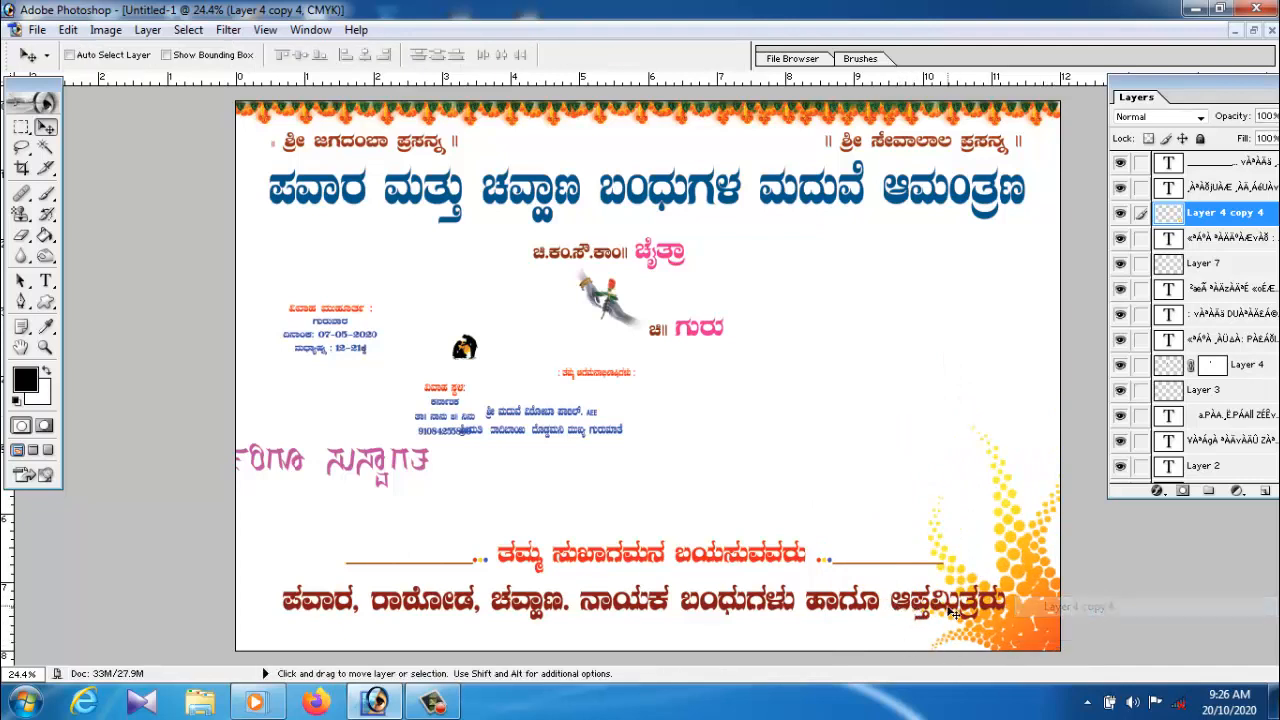
Duplicate the corner ornament, flip the copy horizontally, and place it in the page's lower-left corner
{"action": "key", "text": "ctrl+j"}
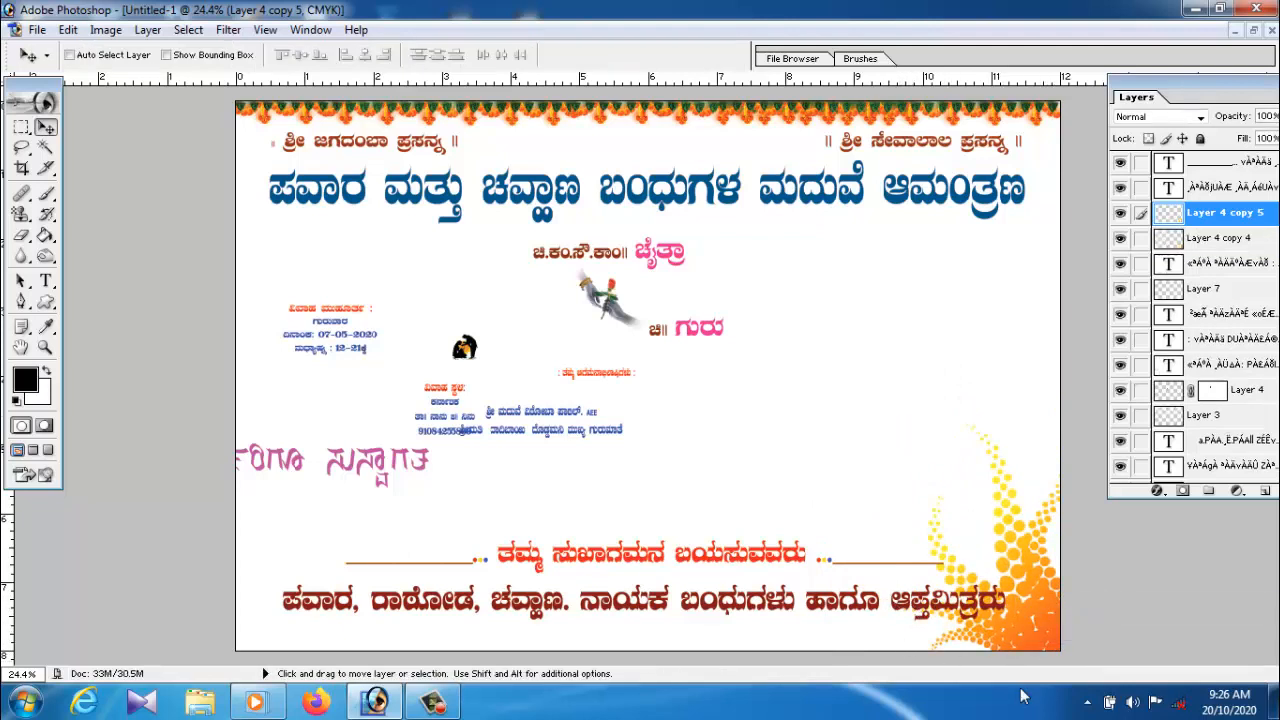
{"action": "left_click_drag", "start_coordinate": [1058, 646], "coordinate": [445, 570]}
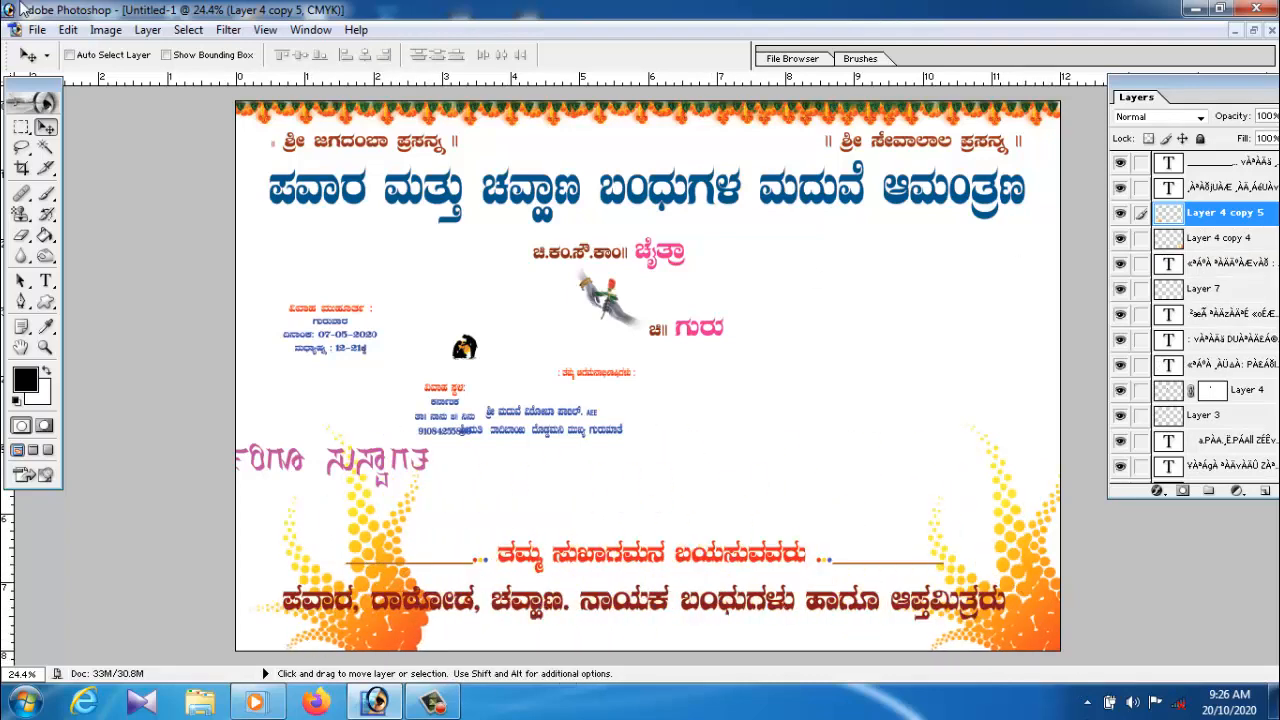
{"action": "left_click", "coordinate": [67, 30]}
{"action": "mouse_move", "coordinate": [302, 400]}
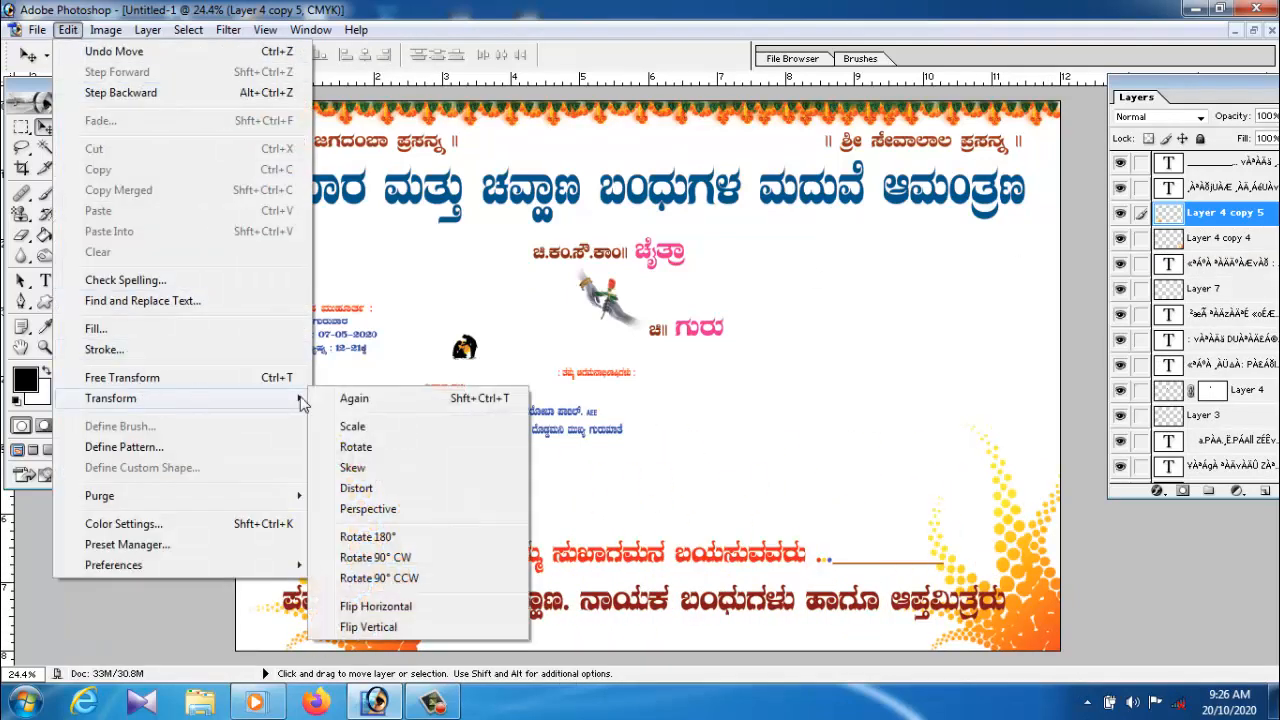
{"action": "left_click", "coordinate": [378, 606]}
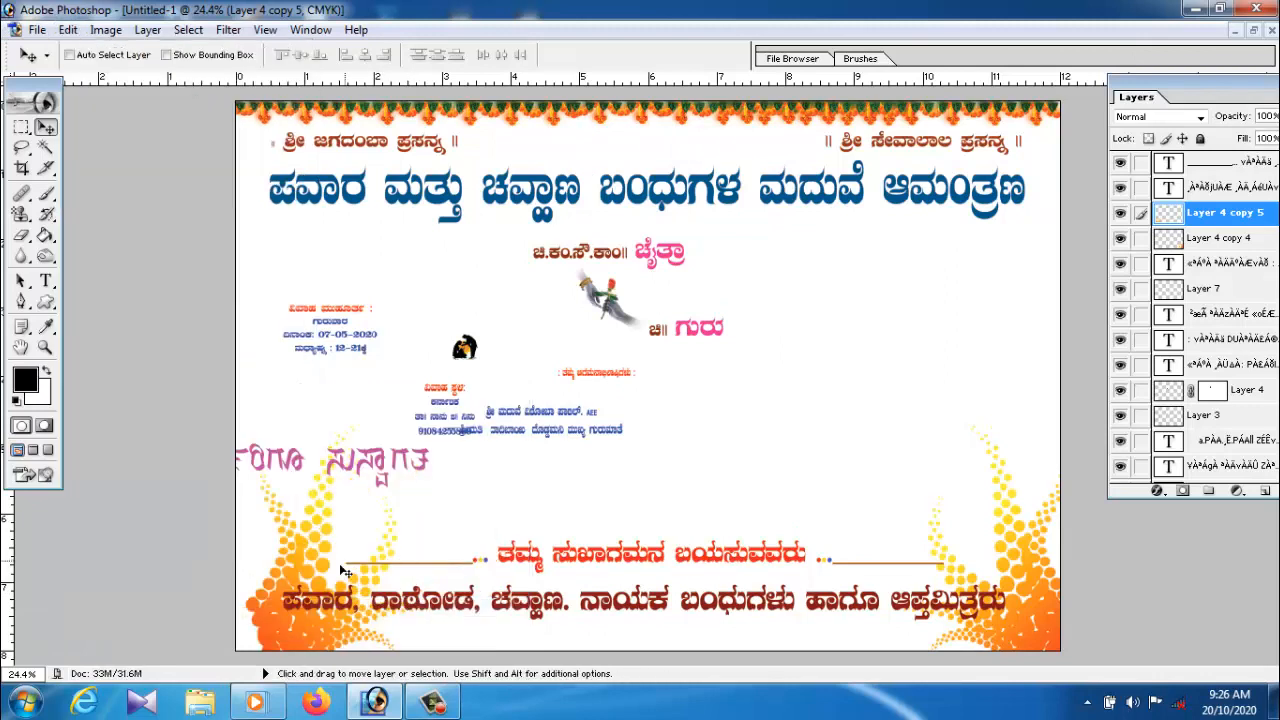
{"action": "mouse_move", "coordinate": [292, 578]}
{"action": "left_mouse_down"}
{"action": "mouse_move", "coordinate": [267, 572]}
{"action": "mouse_move", "coordinate": [290, 580]}
{"action": "left_mouse_up"}
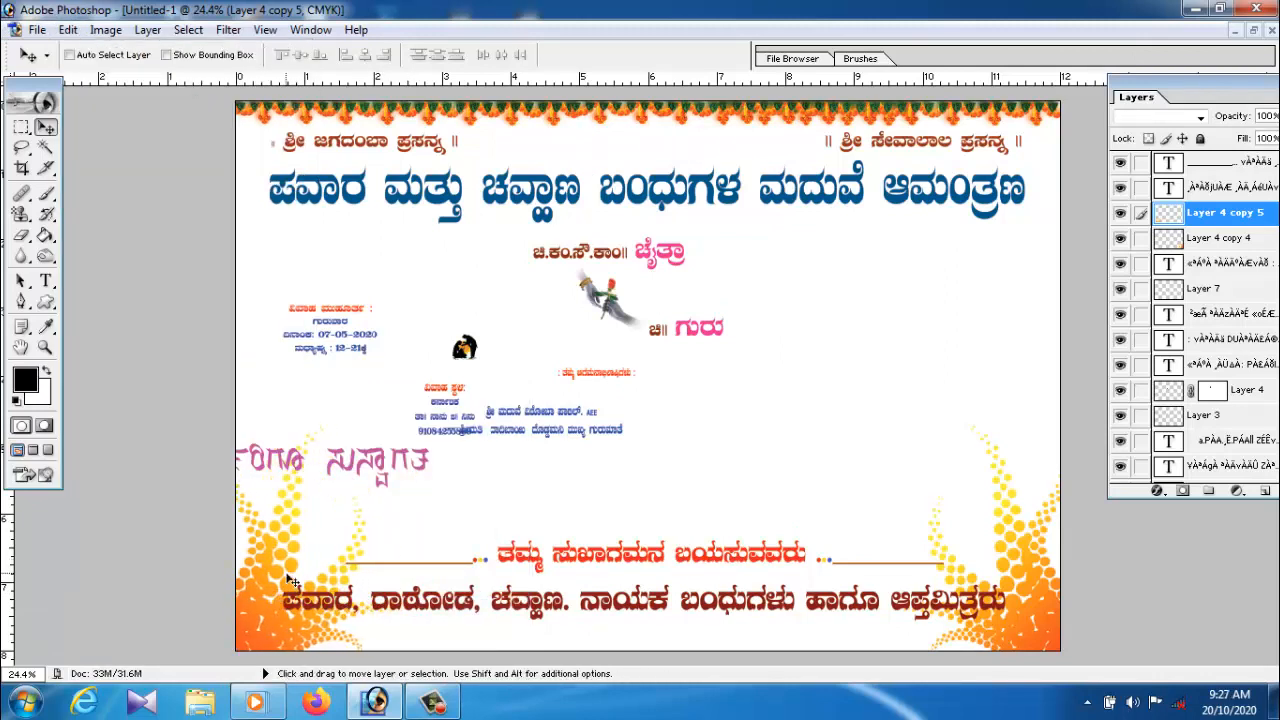
Move the magenta welcome line to the bottom edge of the page, just below the maroon family names
{"action": "right_click", "coordinate": [385, 463]}
{"action": "left_click", "coordinate": [384, 466]}
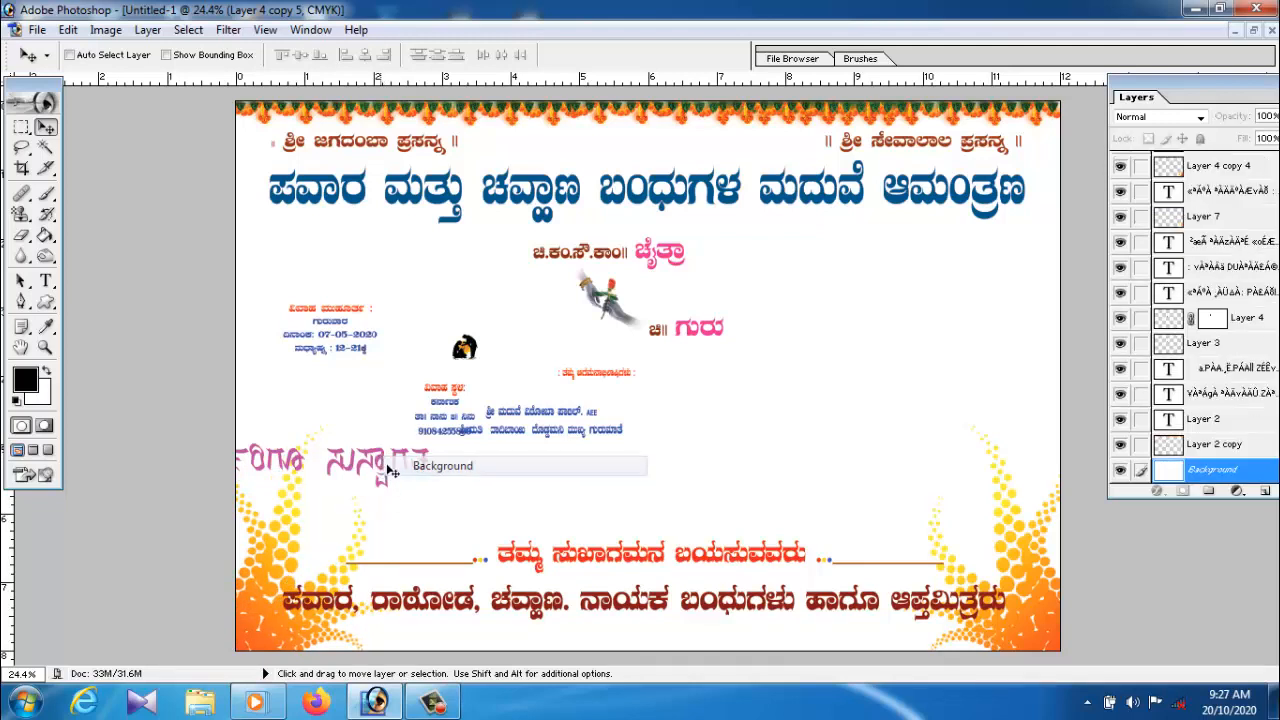
{"action": "right_click", "coordinate": [380, 460]}
{"action": "left_click", "coordinate": [410, 467]}
{"action": "left_click_drag", "start_coordinate": [370, 457], "coordinate": [755, 623]}
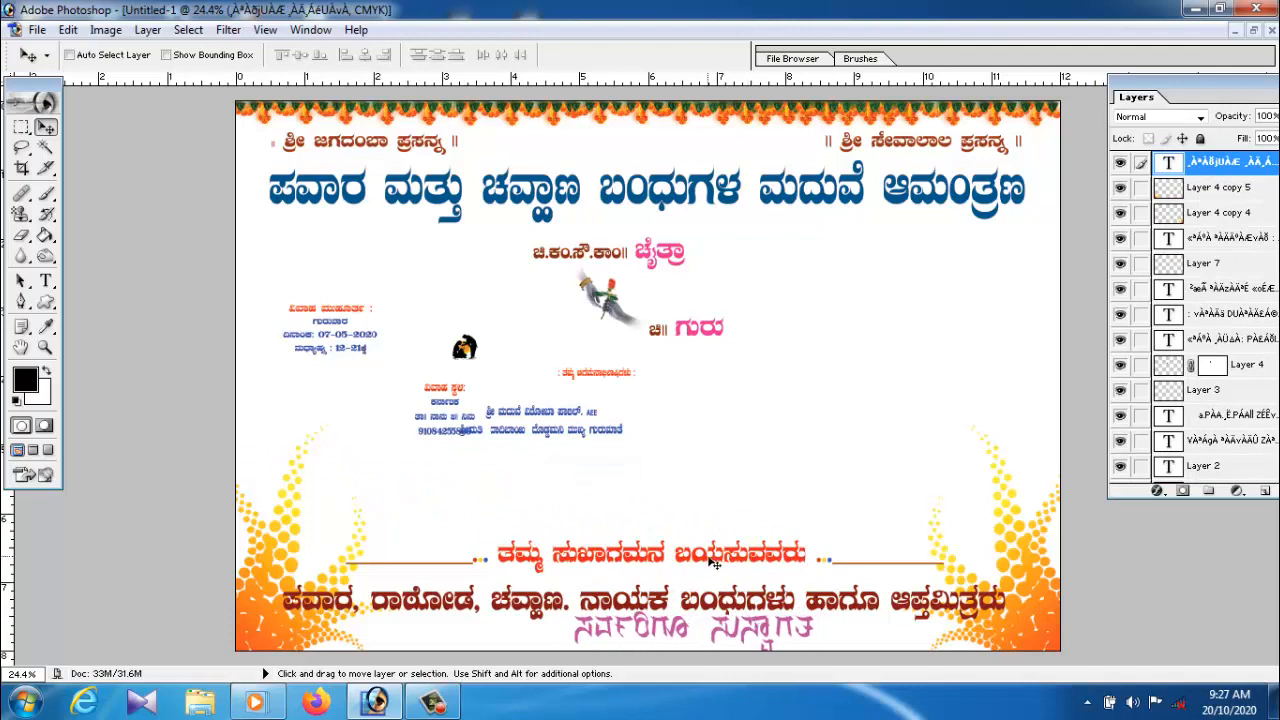
Move the red-and-maroon family invitation text straight up to clear space above the welcome line
{"action": "right_click", "coordinate": [708, 559]}
{"action": "left_click", "coordinate": [719, 570]}
{"action": "right_click", "coordinate": [711, 560]}
{"action": "left_click", "coordinate": [738, 579]}
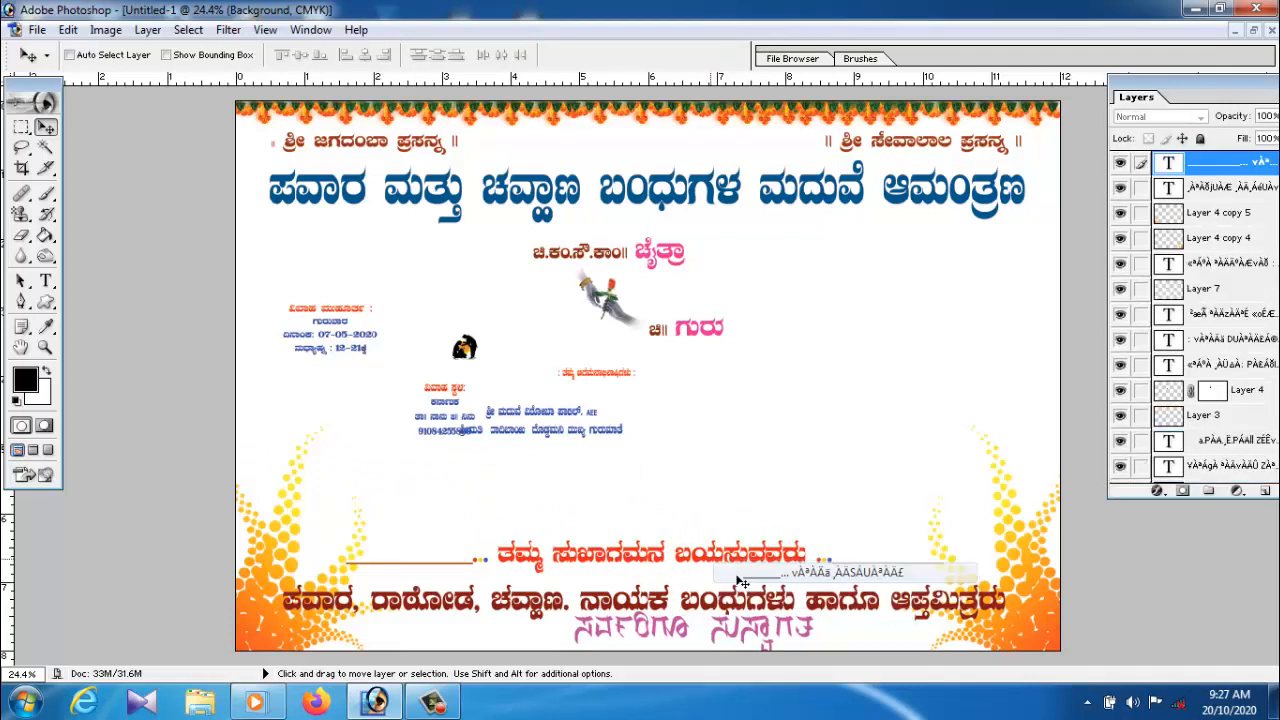
{"action": "right_click", "coordinate": [714, 563]}
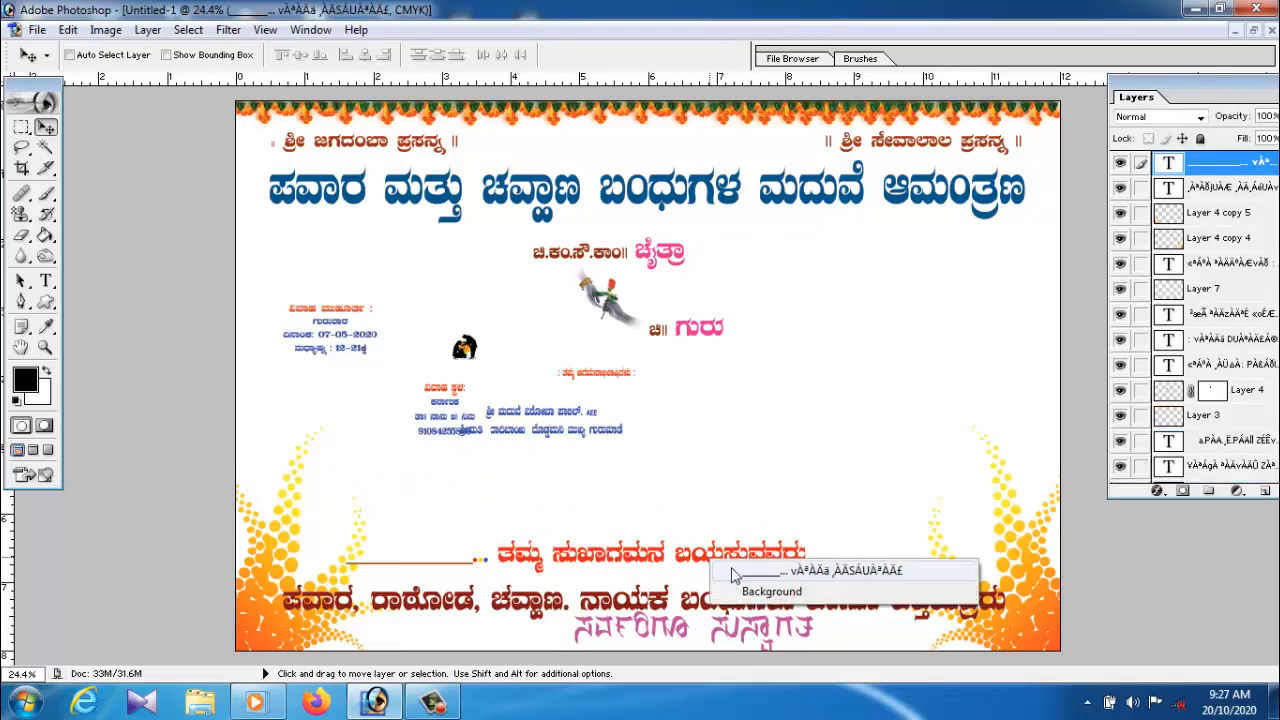
{"action": "left_click", "coordinate": [733, 572]}
{"action": "left_click_drag", "start_coordinate": [733, 575], "coordinate": [711, 478]}
Position the welcome line directly below the family names and scale it proportionally to about 216% between the two ornaments
{"action": "right_click", "coordinate": [663, 625]}
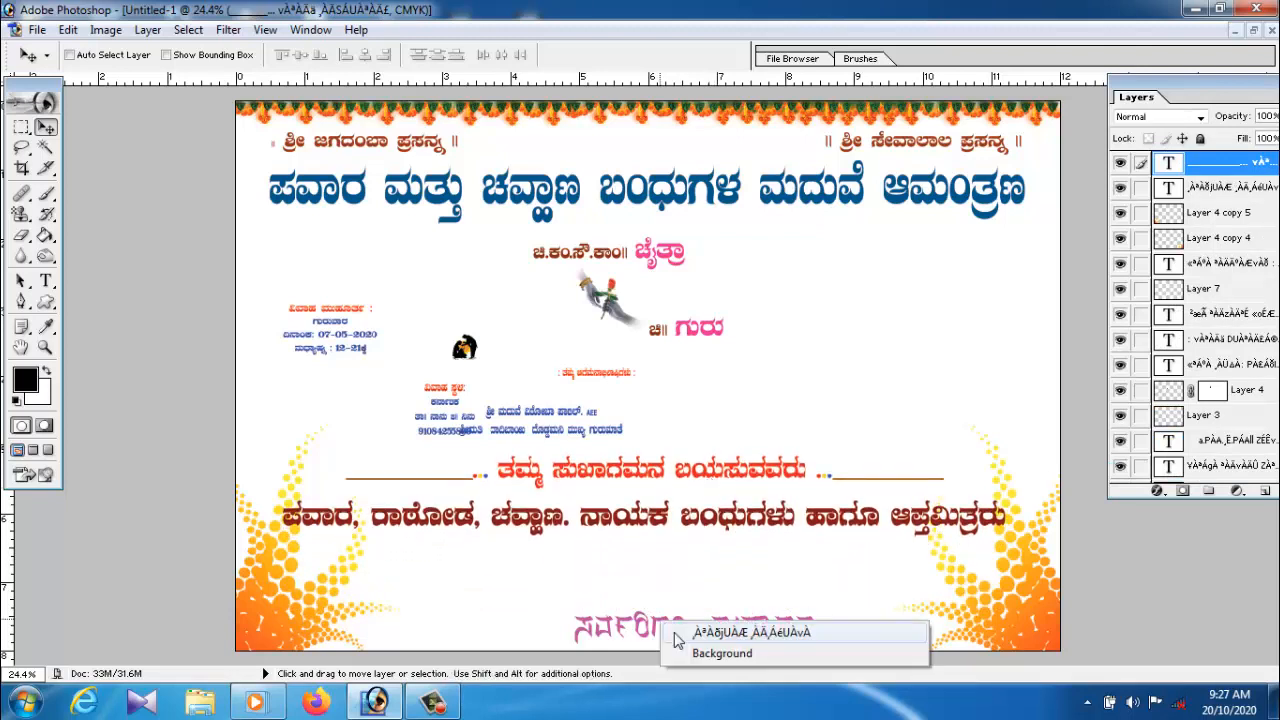
{"action": "left_click", "coordinate": [679, 630]}
{"action": "left_click_drag", "start_coordinate": [679, 632], "coordinate": [487, 575]}
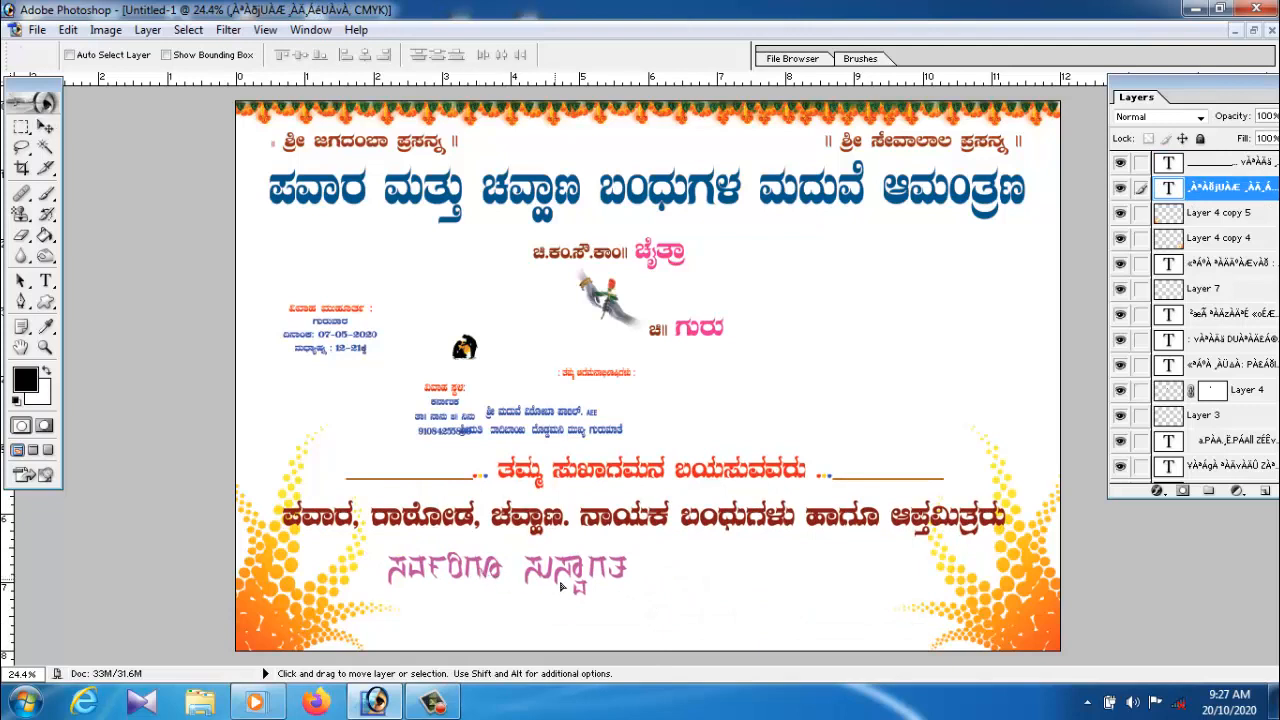
{"action": "key", "text": "ctrl+t"}
{"action": "left_click_drag", "start_coordinate": [628, 578], "coordinate": [910, 650]}
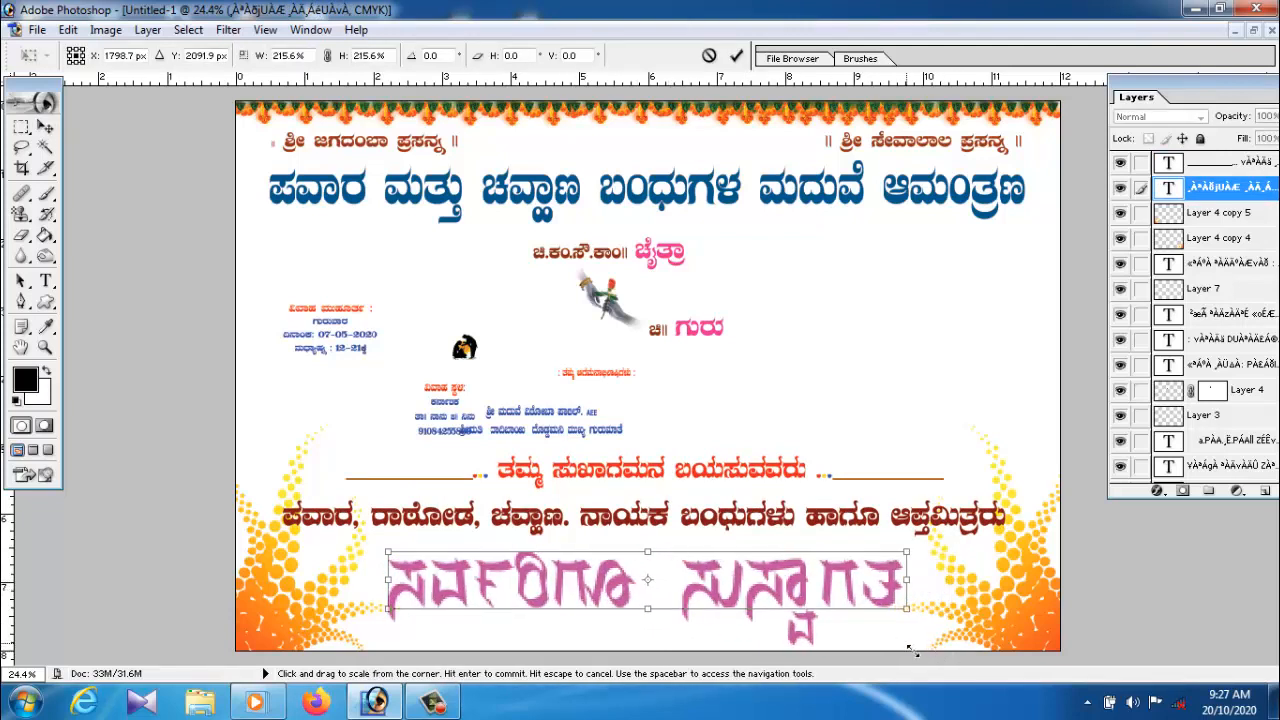
{"action": "key", "text": "Return"}
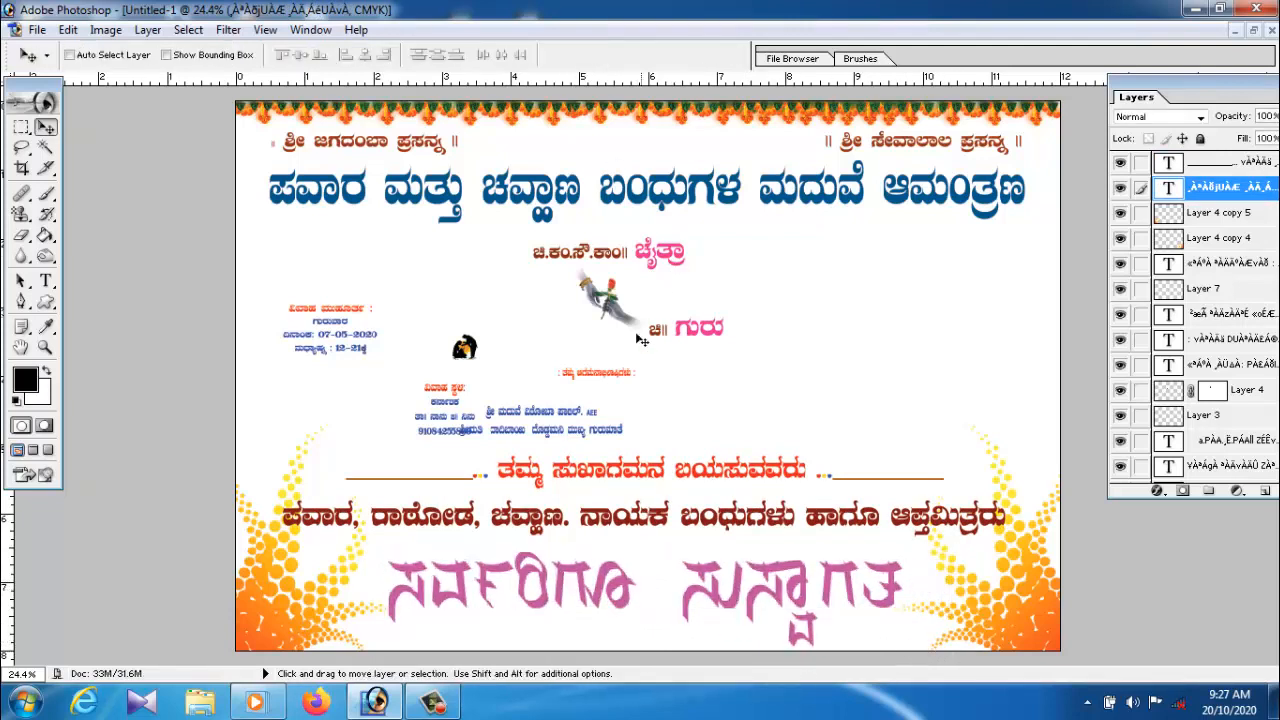
Scale the family invitation text proportionally down to about 77% so it fits between the two corner ornaments
{"action": "right_click", "coordinate": [660, 480]}
{"action": "left_click", "coordinate": [690, 487]}
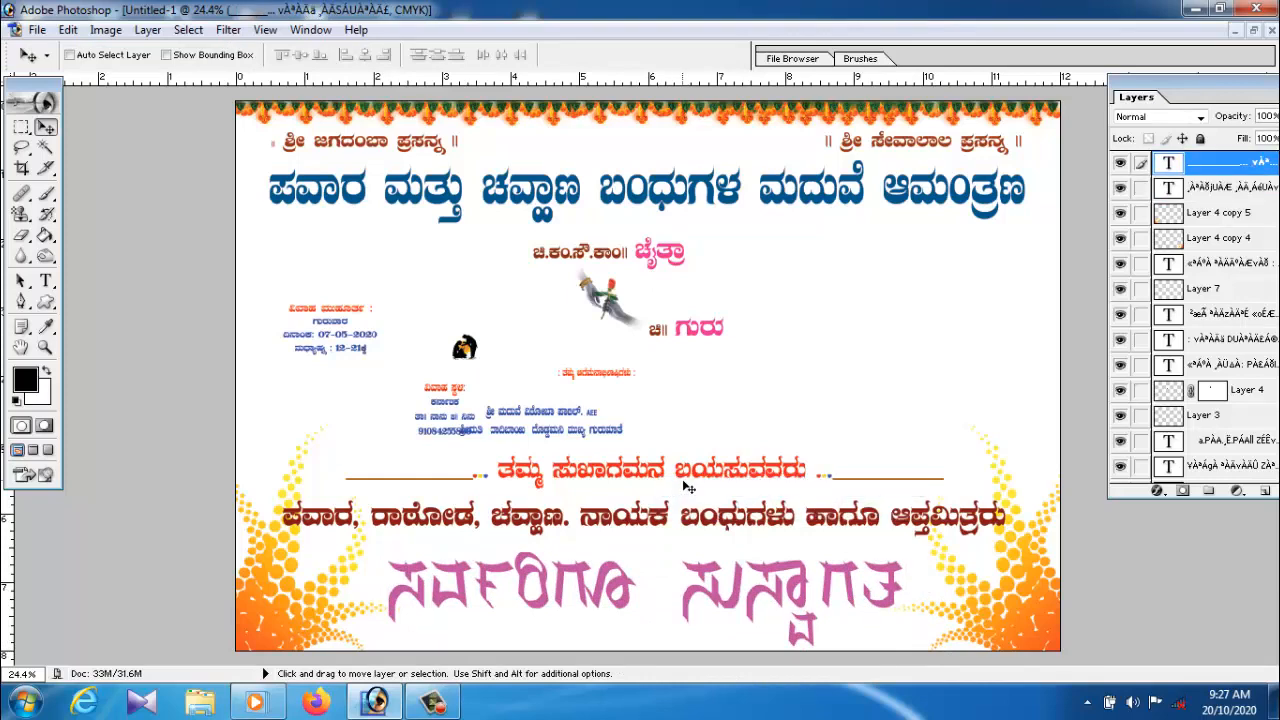
{"action": "key", "text": "ctrl+t"}
{"action": "left_click_drag", "start_coordinate": [1012, 464], "coordinate": [938, 512]}
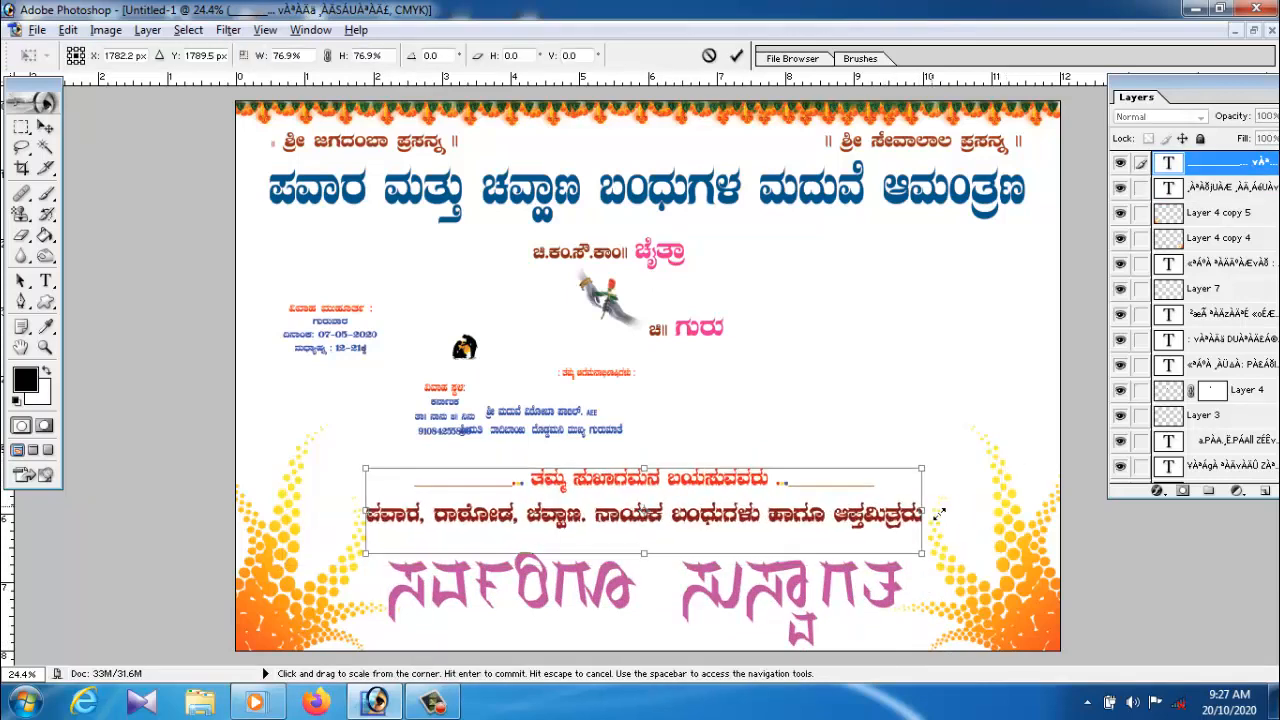
{"action": "key", "text": "Return"}
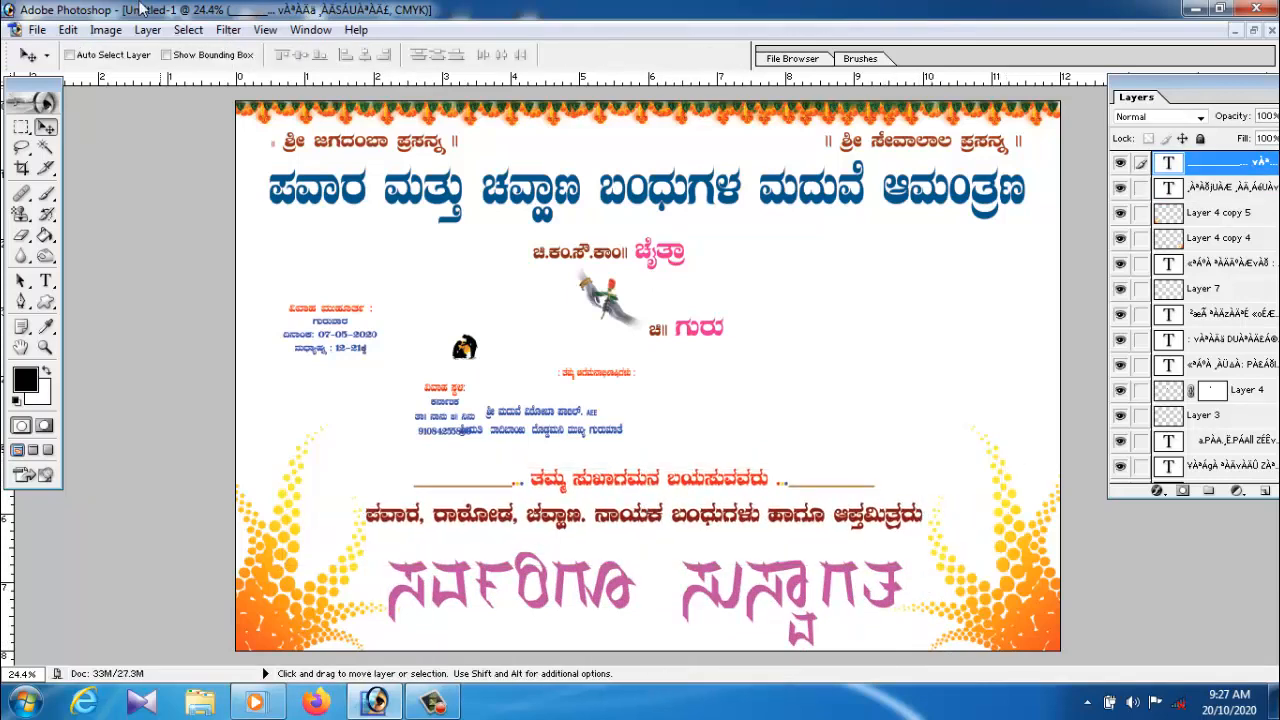
Enlarge the wedding date and time text block and place it just above the left corner ornament
{"action": "right_click", "coordinate": [338, 327]}
{"action": "left_click", "coordinate": [400, 335]}
{"action": "right_click", "coordinate": [338, 325]}
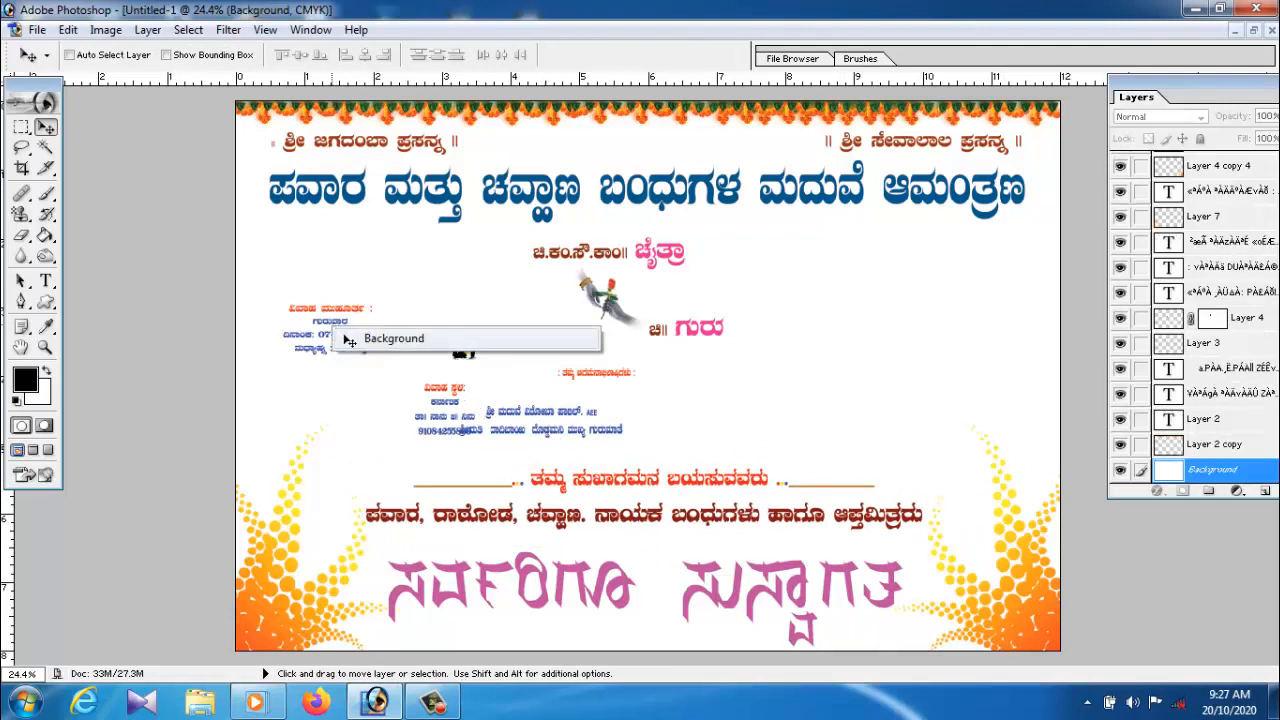
{"action": "left_click", "coordinate": [400, 337]}
{"action": "right_click", "coordinate": [338, 316]}
{"action": "left_click", "coordinate": [450, 320]}
{"action": "left_click_drag", "start_coordinate": [343, 316], "coordinate": [386, 354]}
{"action": "key", "text": "ctrl+t"}
{"action": "key", "text": "Return"}
{"action": "left_click_drag", "start_coordinate": [316, 417], "coordinate": [336, 422]}
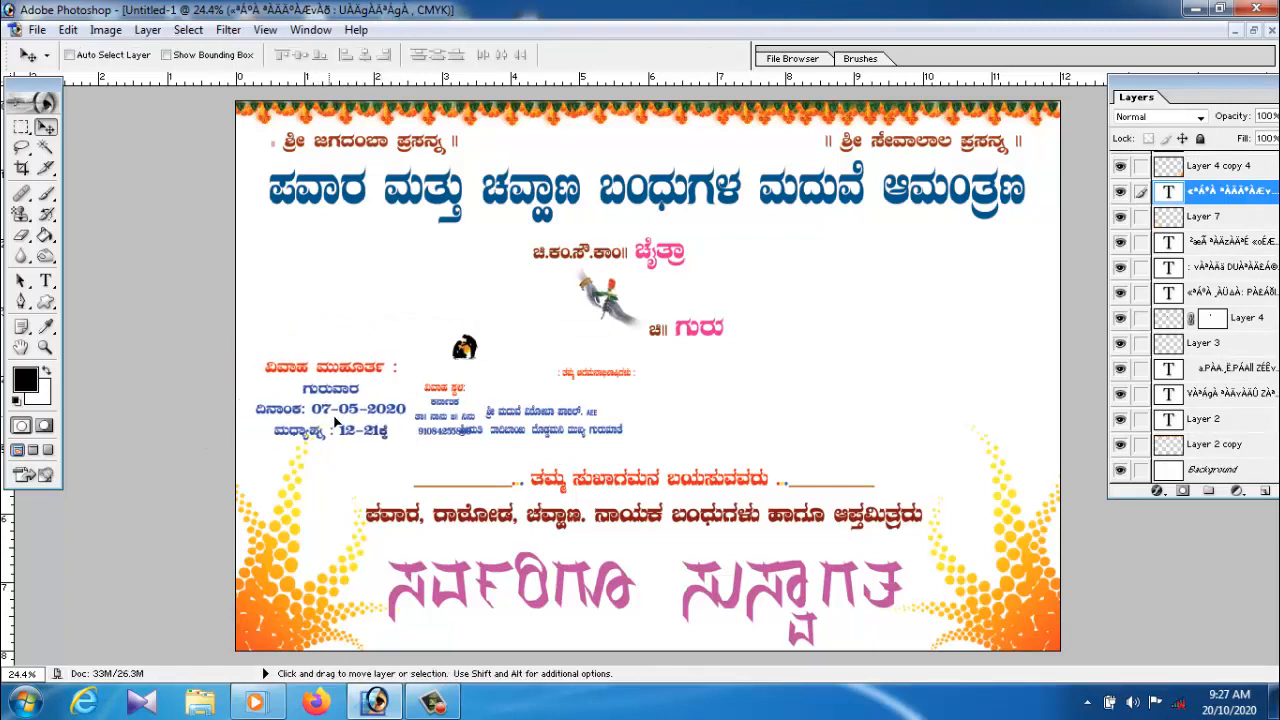
Move the venue text block above the right corner ornament and scale it proportionally to about 239.5%
{"action": "right_click", "coordinate": [455, 397]}
{"action": "left_click", "coordinate": [600, 429]}
{"action": "left_click_drag", "start_coordinate": [455, 398], "coordinate": [900, 396]}
{"action": "left_click_drag", "start_coordinate": [810, 393], "coordinate": [837, 471]}
{"action": "key", "text": "ctrl+t"}
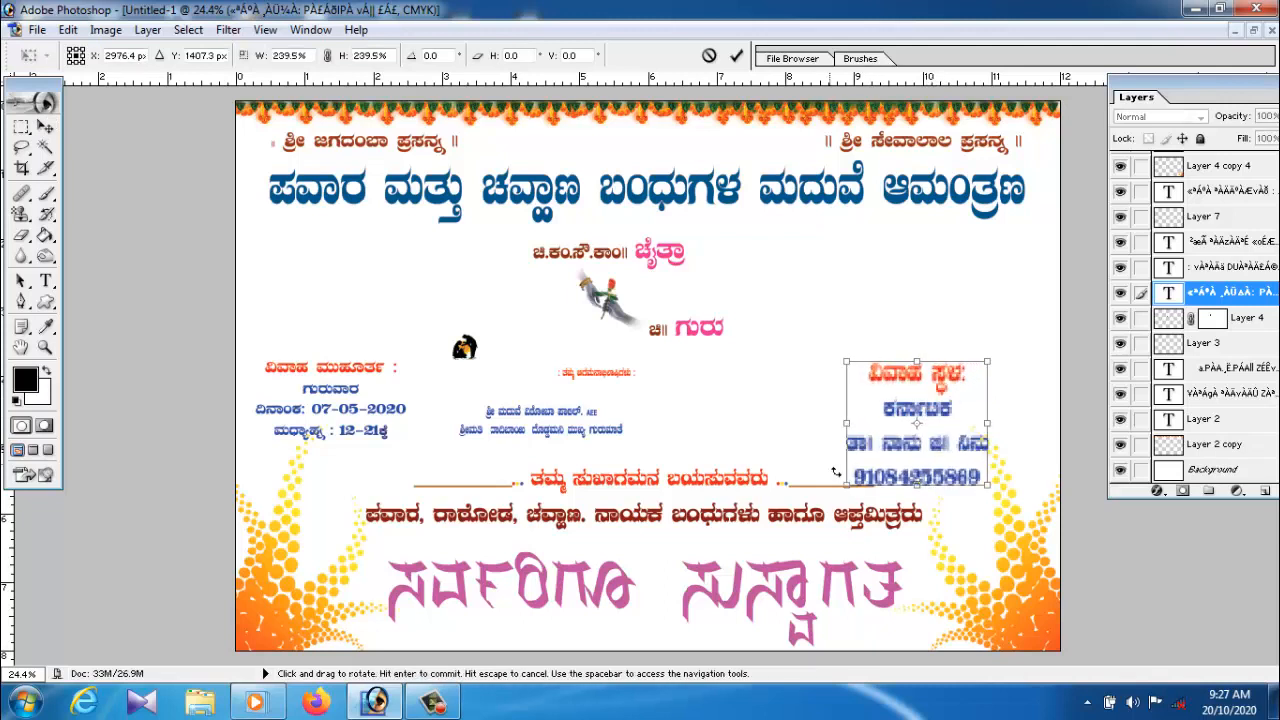
{"action": "key", "text": "Return"}
Swap the two text blocks so the venue stands above the left ornament and the wedding date above the right one
{"action": "left_click_drag", "start_coordinate": [913, 461], "coordinate": [316, 438]}
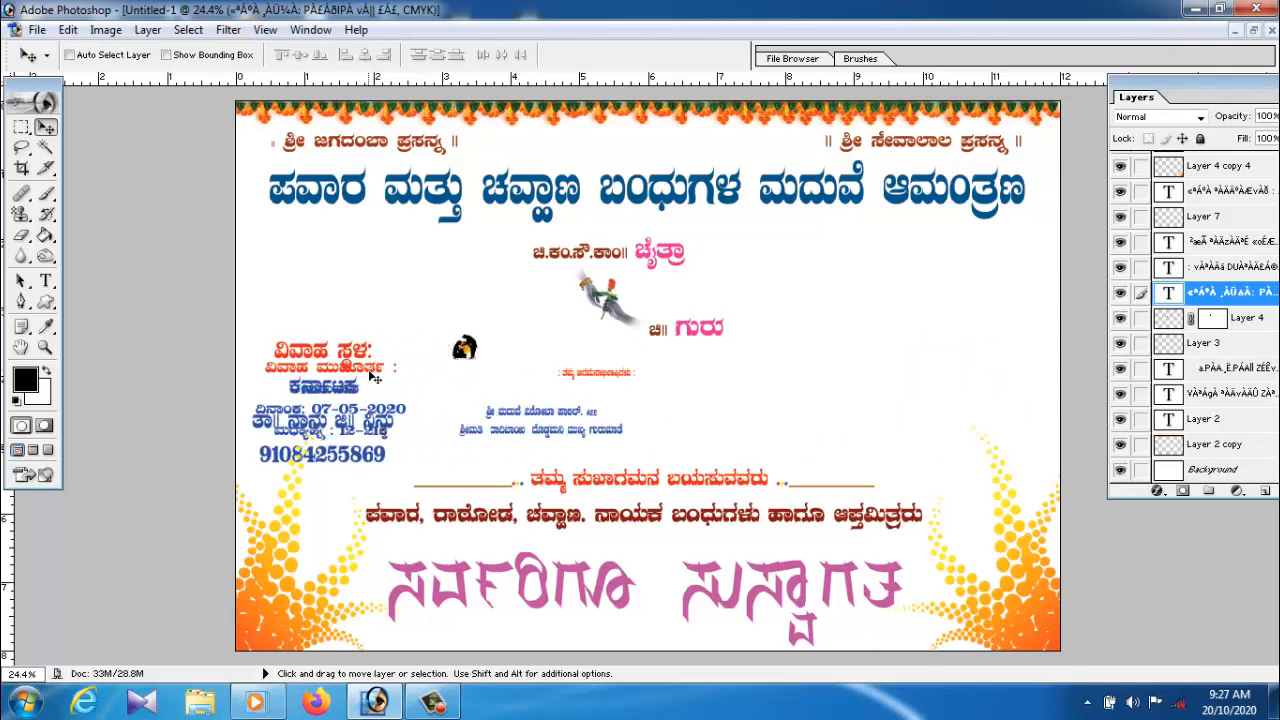
{"action": "right_click", "coordinate": [373, 377]}
{"action": "left_click", "coordinate": [528, 387]}
{"action": "left_click_drag", "start_coordinate": [528, 387], "coordinate": [997, 391]}
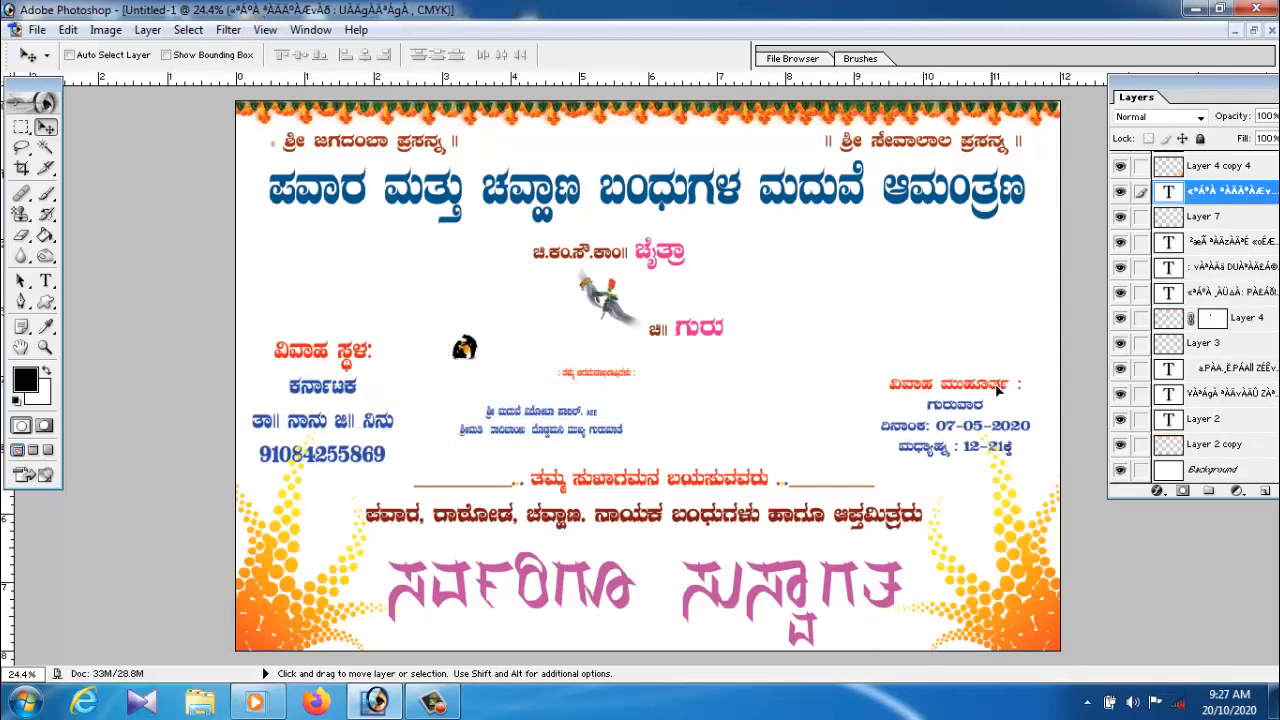
Reduce the venue text block's height to about 77% and shift it slightly up, clear of the left ornament
{"action": "right_click", "coordinate": [352, 398]}
{"action": "left_click", "coordinate": [375, 404]}
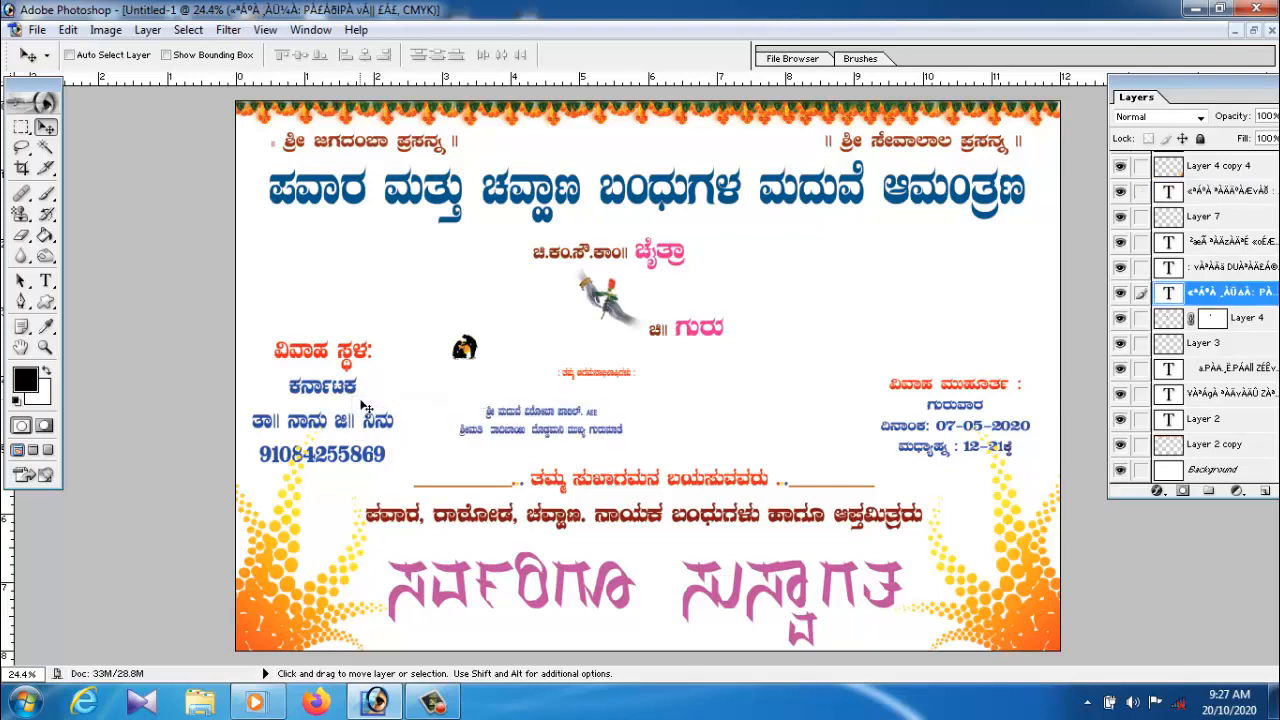
{"action": "key", "text": "ctrl+t"}
{"action": "left_click_drag", "start_coordinate": [349, 366], "coordinate": [349, 390]}
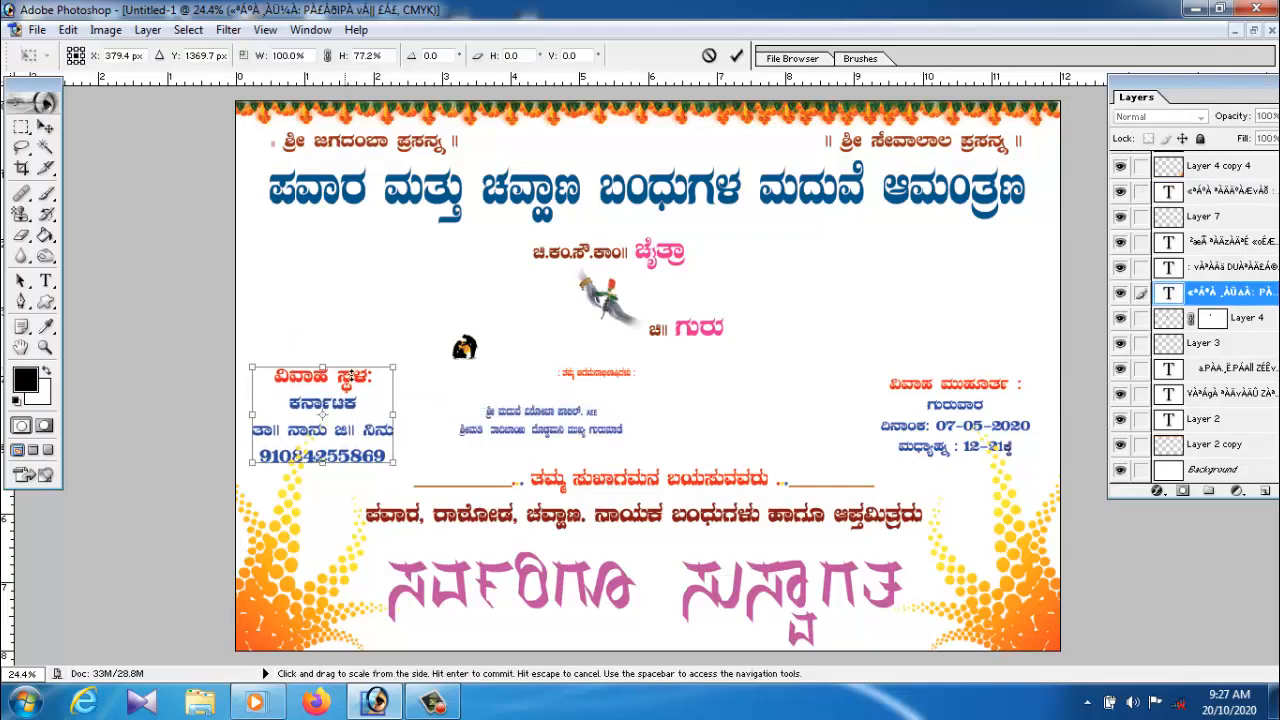
{"action": "key", "text": "Return"}
{"action": "left_click_drag", "start_coordinate": [340, 449], "coordinate": [341, 433]}
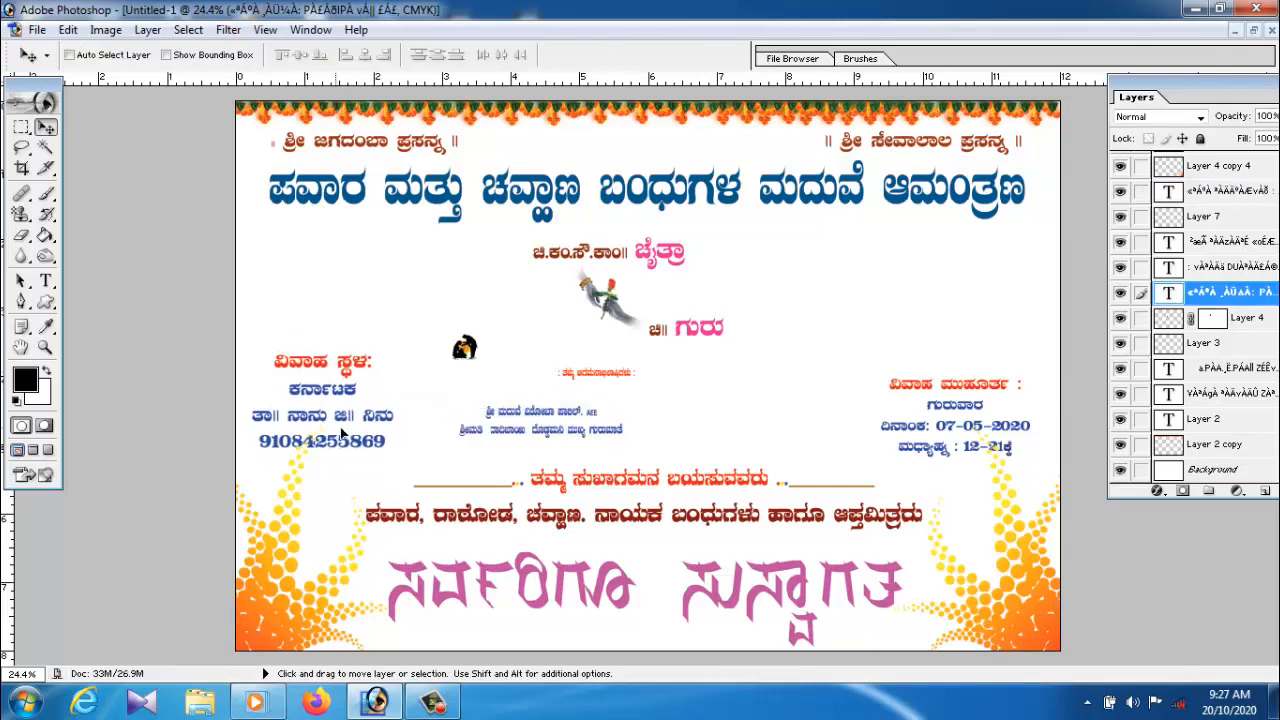
Move the two-line blue host names text toward the page centre, below the groom's name
{"action": "right_click", "coordinate": [567, 420]}
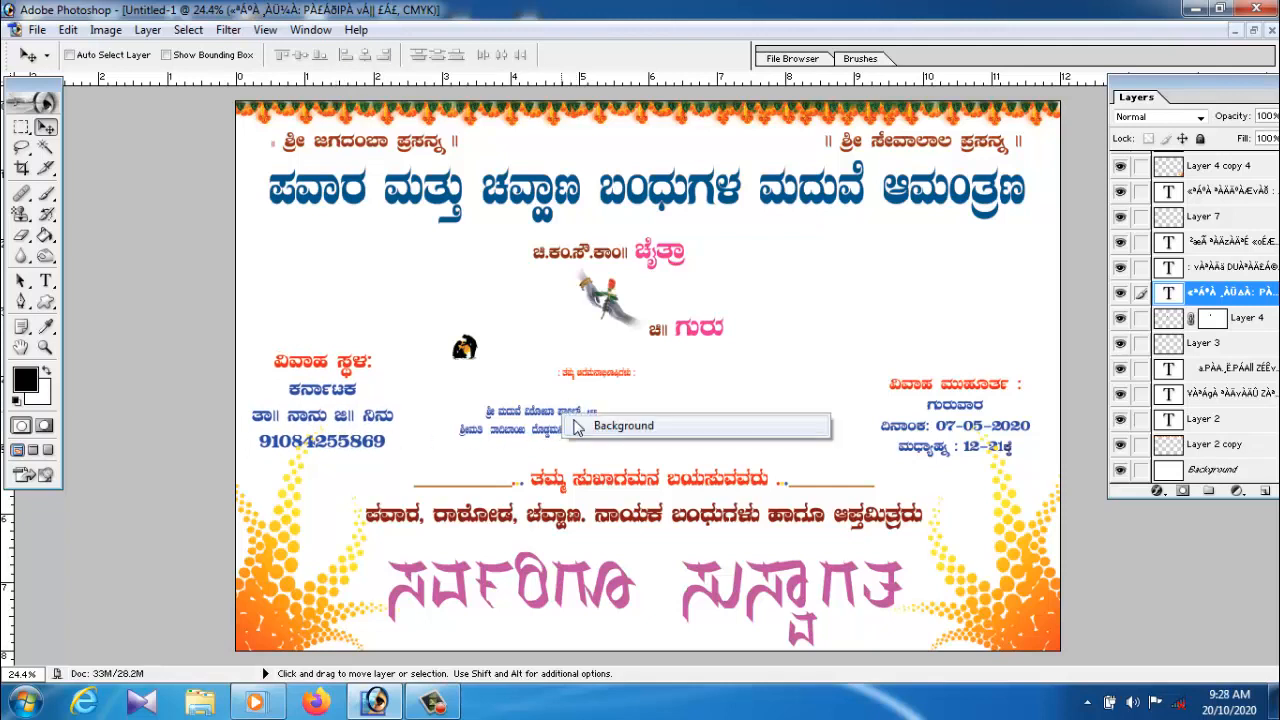
{"action": "left_click", "coordinate": [595, 428]}
{"action": "left_click", "coordinate": [585, 421]}
{"action": "left_click", "coordinate": [643, 276]}
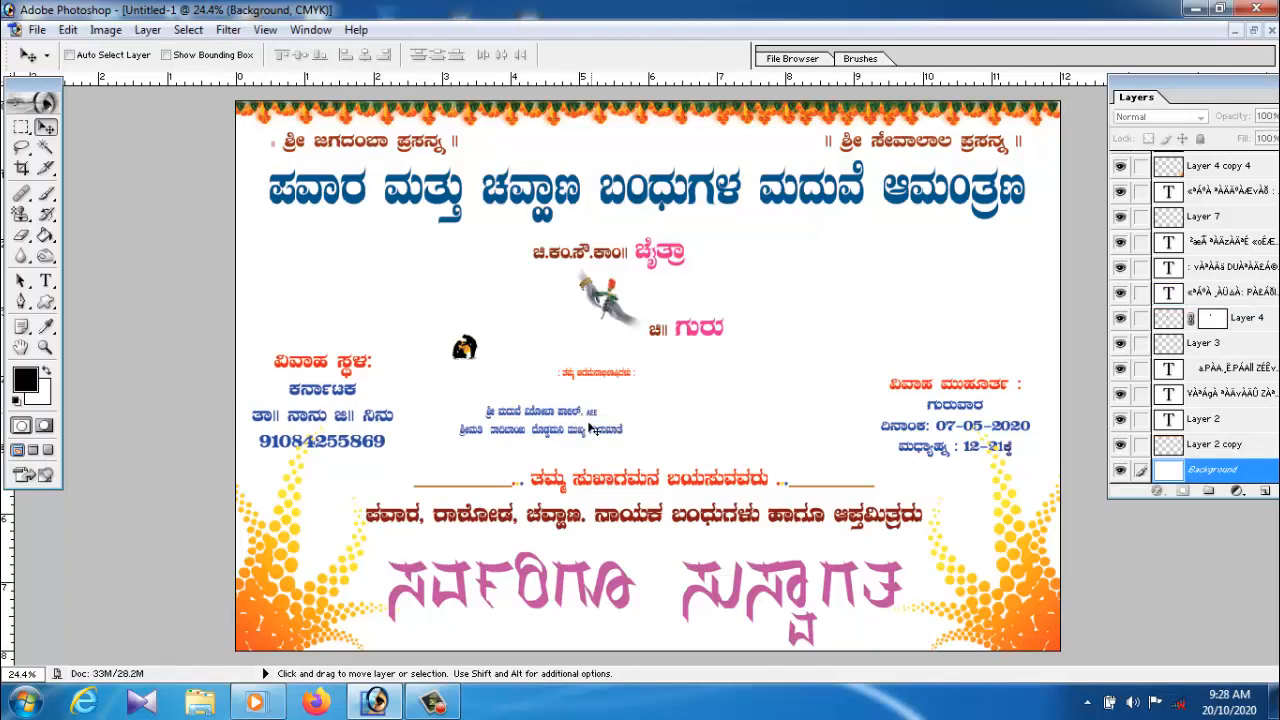
{"action": "right_click", "coordinate": [576, 416]}
{"action": "left_click", "coordinate": [578, 421]}
{"action": "right_click", "coordinate": [569, 420]}
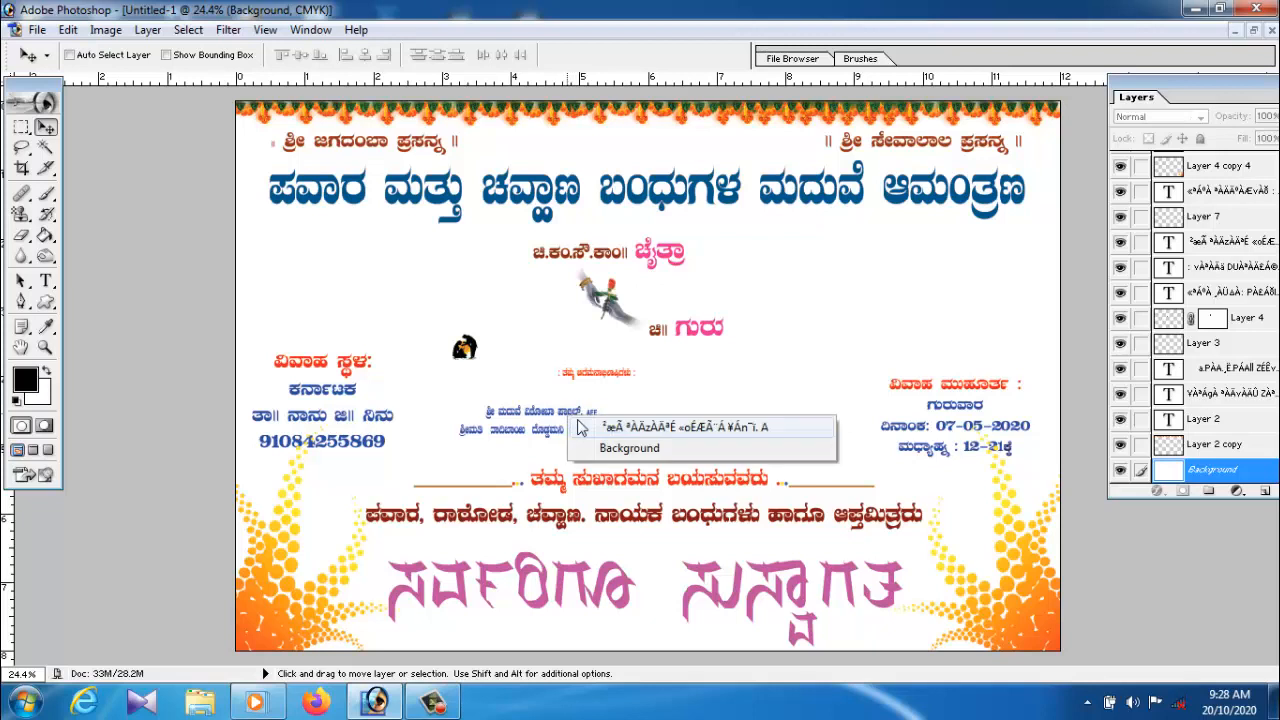
{"action": "left_click", "coordinate": [575, 425]}
{"action": "left_click_drag", "start_coordinate": [569, 424], "coordinate": [646, 417]}
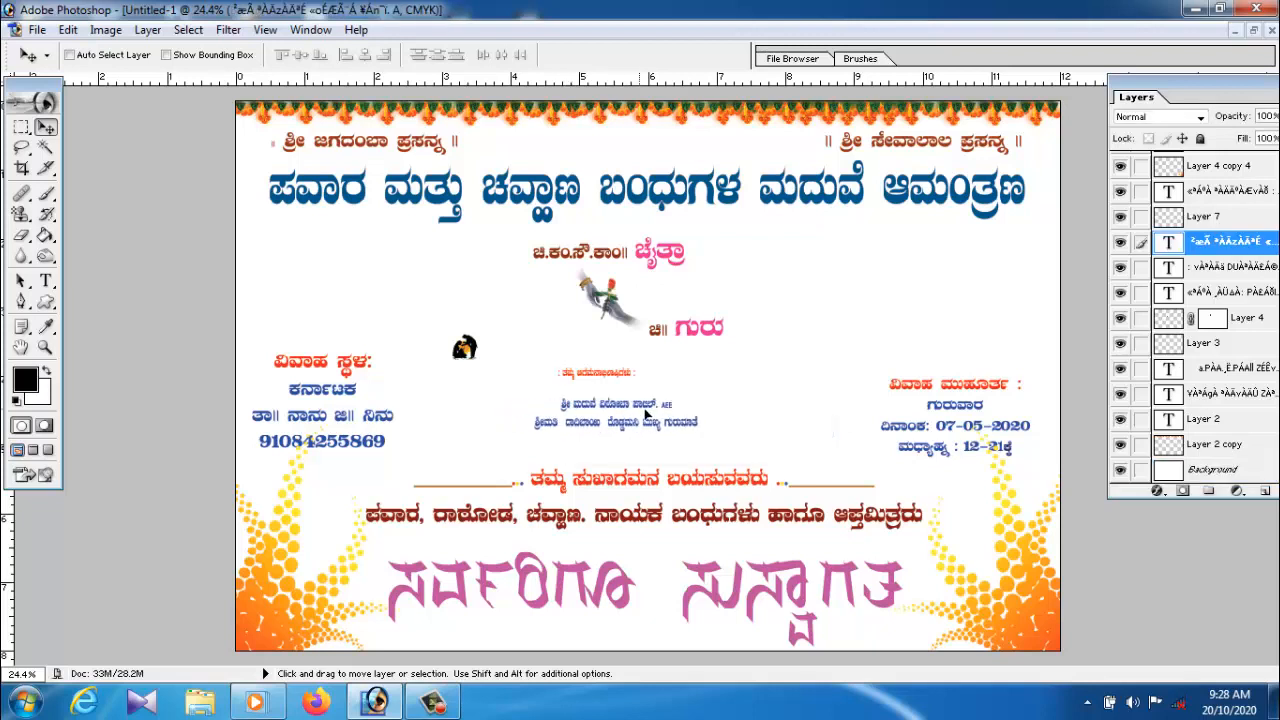
Shift the small red heading over the blue host names and scale it proportionally to about 377%
{"action": "right_click", "coordinate": [612, 386]}
{"action": "left_click", "coordinate": [614, 387]}
{"action": "right_click", "coordinate": [565, 372]}
{"action": "left_click", "coordinate": [640, 380]}
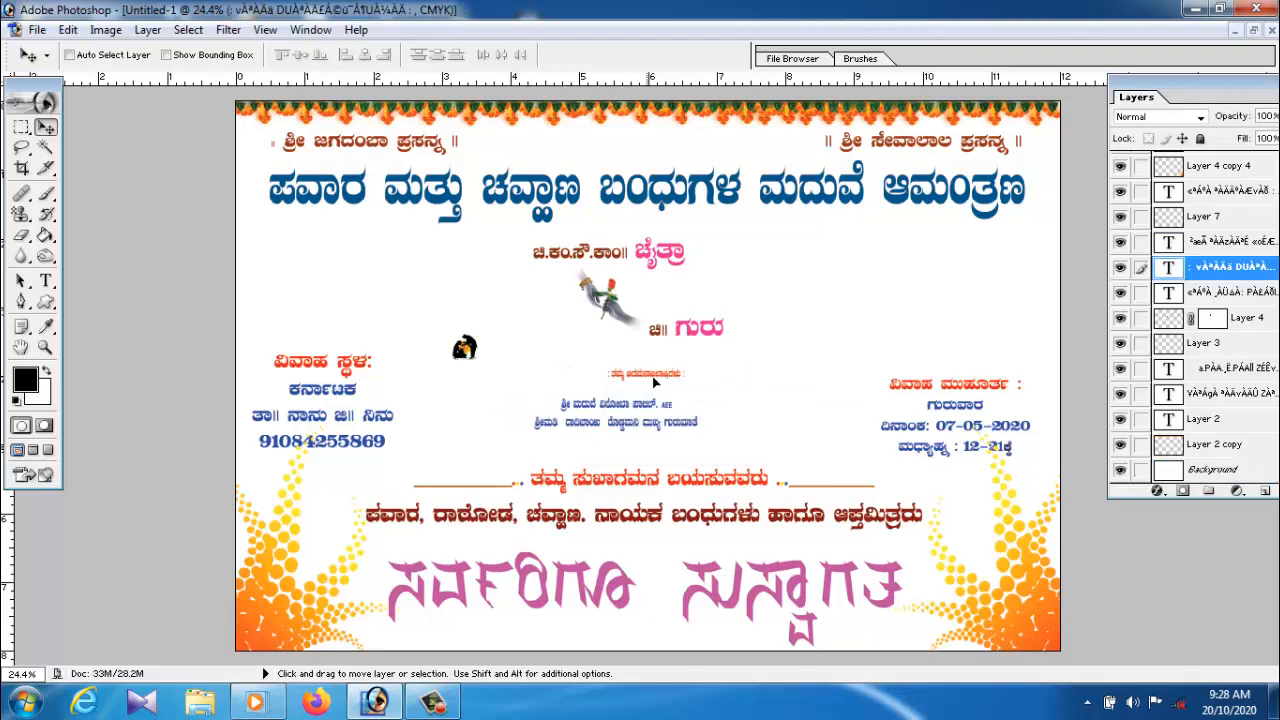
{"action": "key", "text": "ctrl+t"}
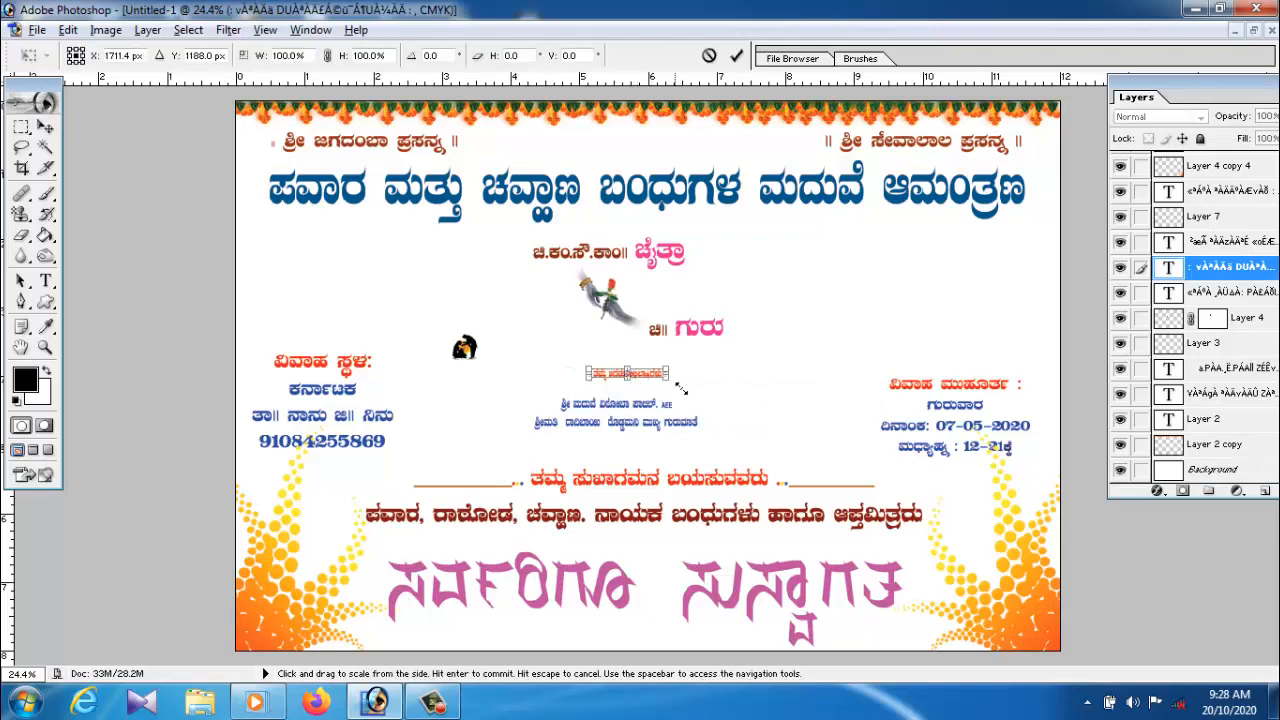
{"action": "left_click_drag", "start_coordinate": [670, 384], "coordinate": [800, 400]}
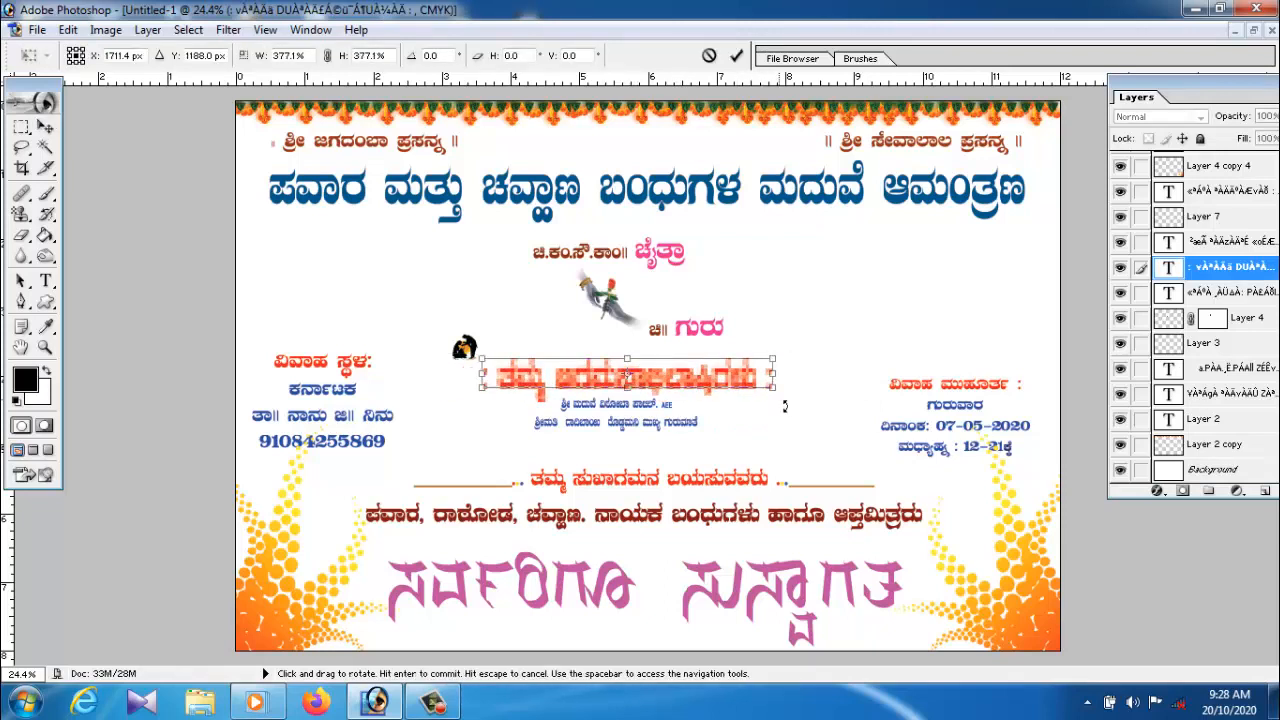
{"action": "key", "text": "Return"}
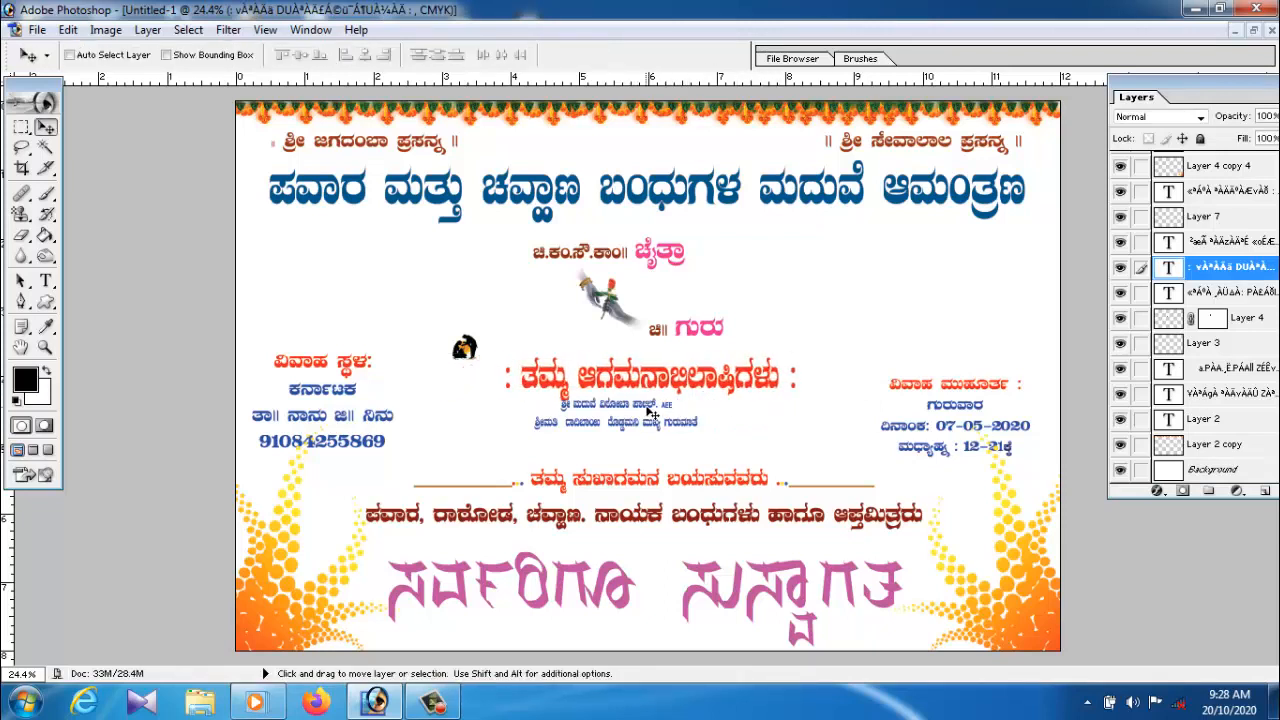
Scale the blue host names text proportionally to about 169% and centre it under the red heading
{"action": "right_click", "coordinate": [645, 406]}
{"action": "left_click", "coordinate": [650, 417]}
{"action": "right_click", "coordinate": [642, 403]}
{"action": "left_click", "coordinate": [654, 410]}
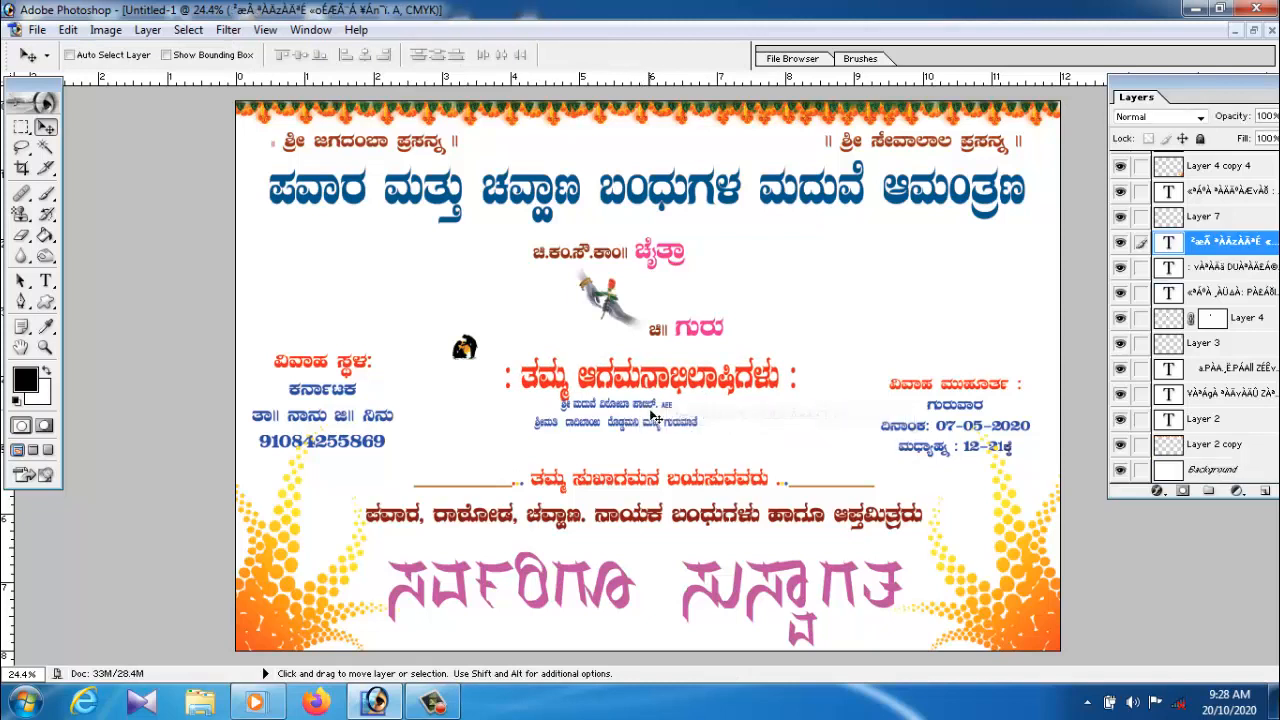
{"action": "key", "text": "ctrl+t"}
{"action": "left_click_drag", "start_coordinate": [698, 428], "coordinate": [812, 482]}
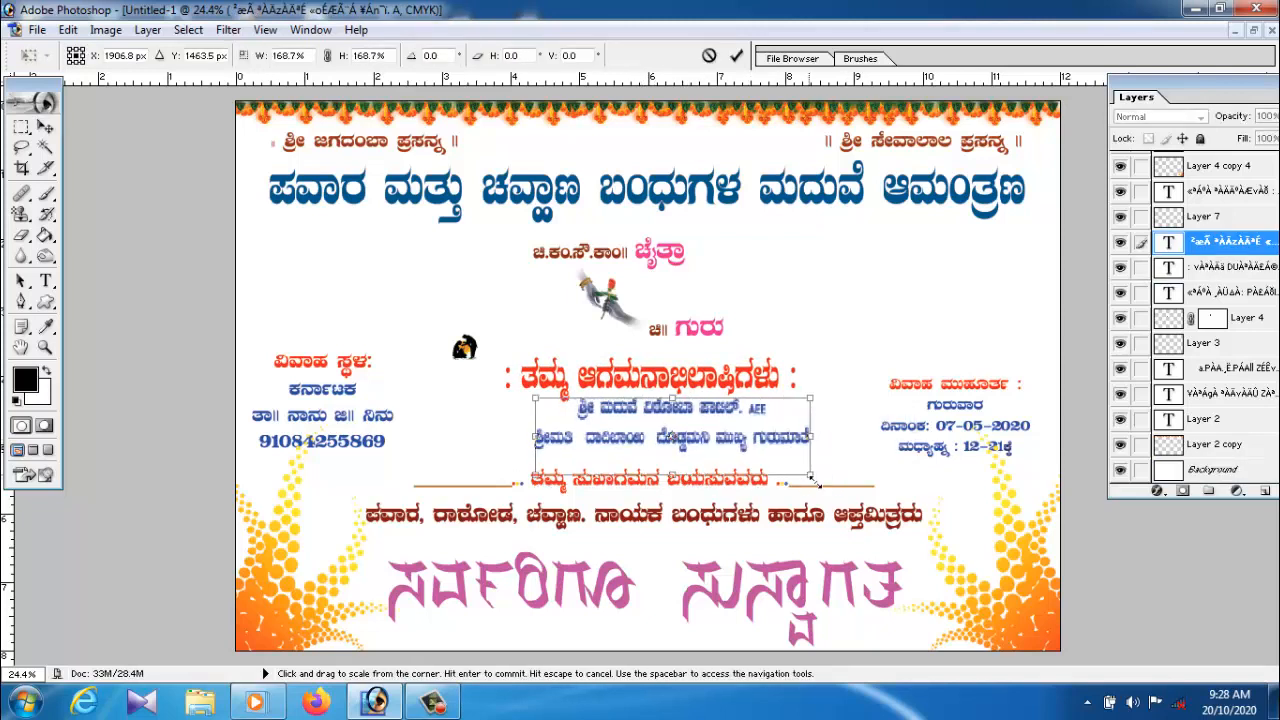
{"action": "key", "text": "Return"}
{"action": "left_click_drag", "start_coordinate": [728, 442], "coordinate": [706, 452]}
{"action": "key", "text": "shift+Up"}
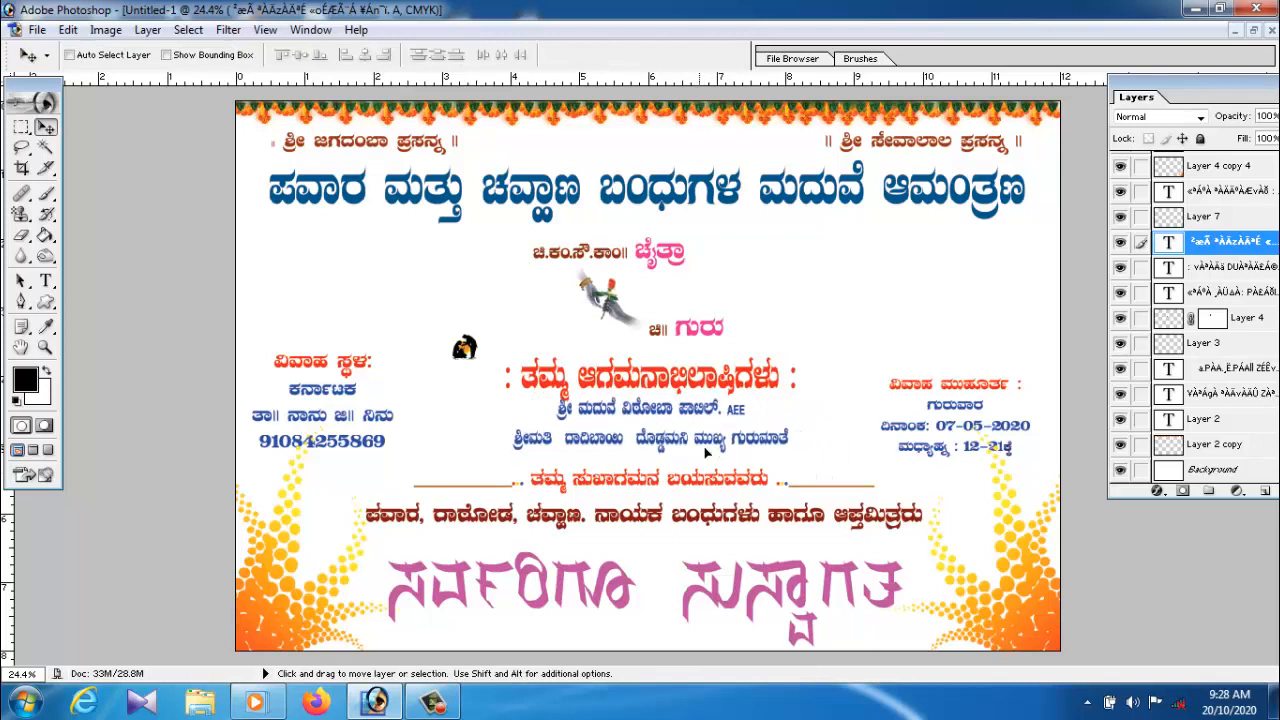
Scale the red heading proportionally down to about 71% and centre it above the blue host names
{"action": "right_click", "coordinate": [664, 383]}
{"action": "left_click", "coordinate": [712, 393]}
{"action": "key", "text": "ctrl+t"}
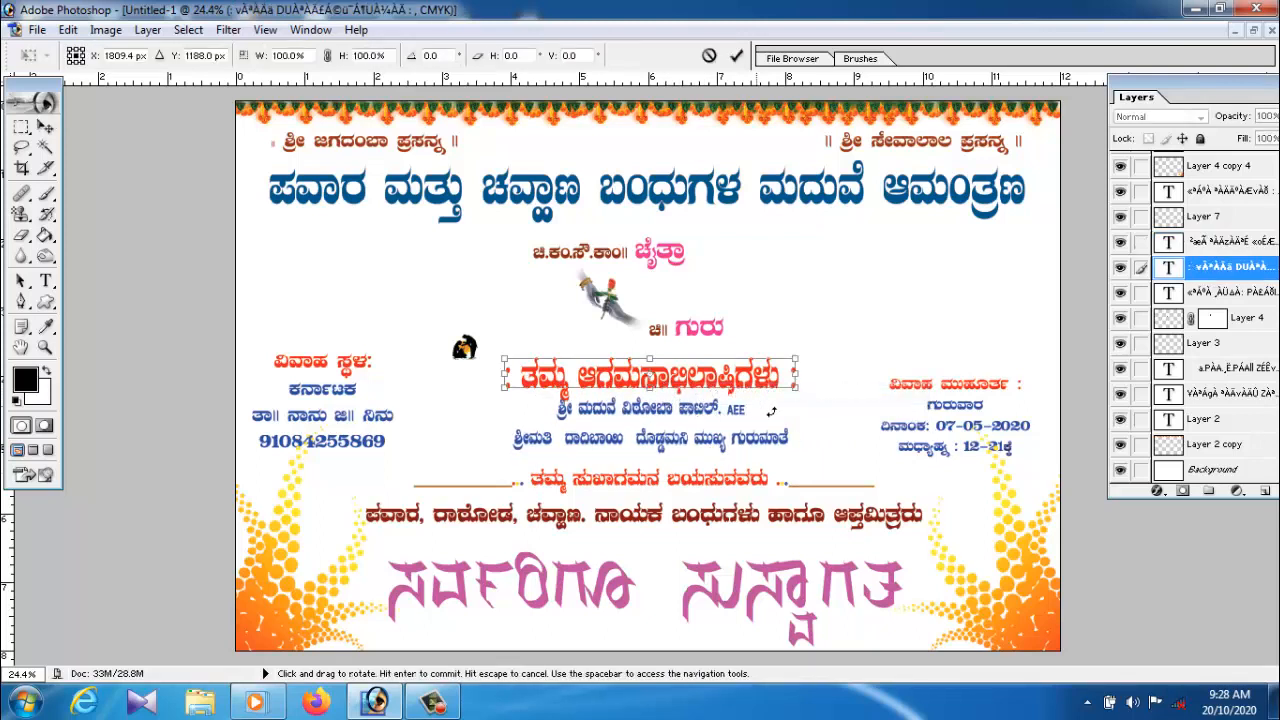
{"action": "left_click_drag", "start_coordinate": [802, 403], "coordinate": [716, 380]}
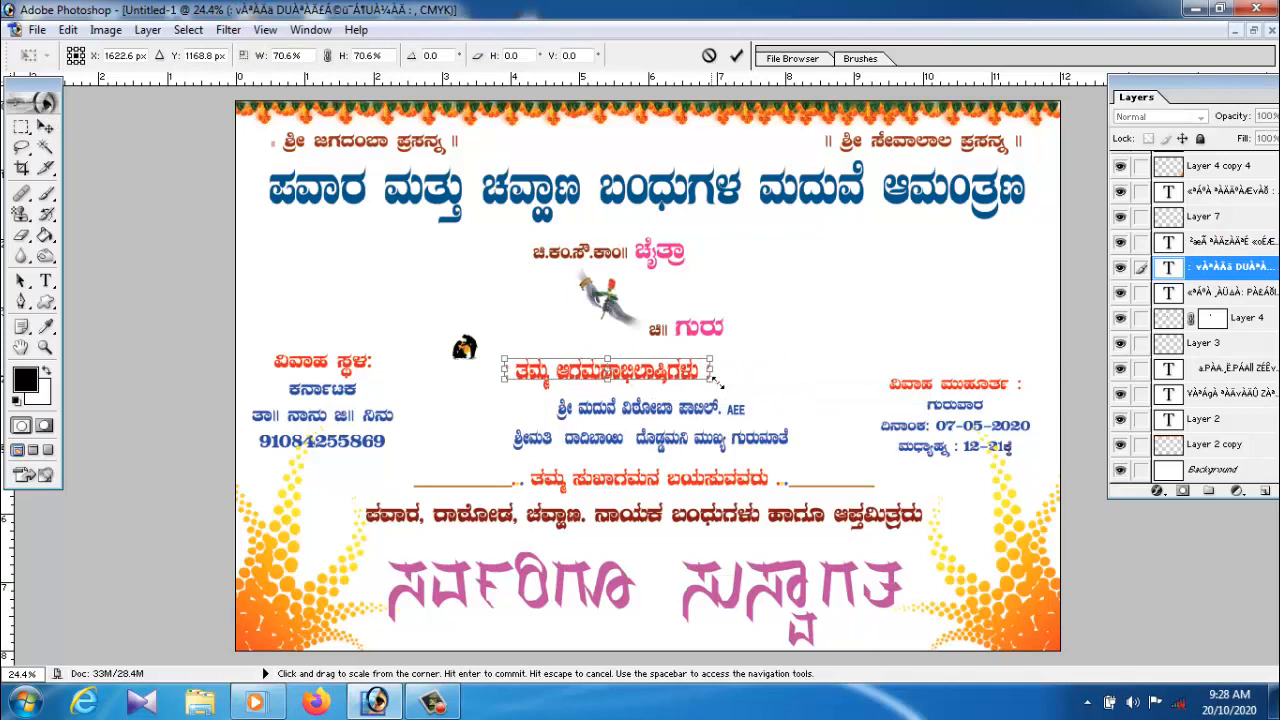
{"action": "key", "text": "Return"}
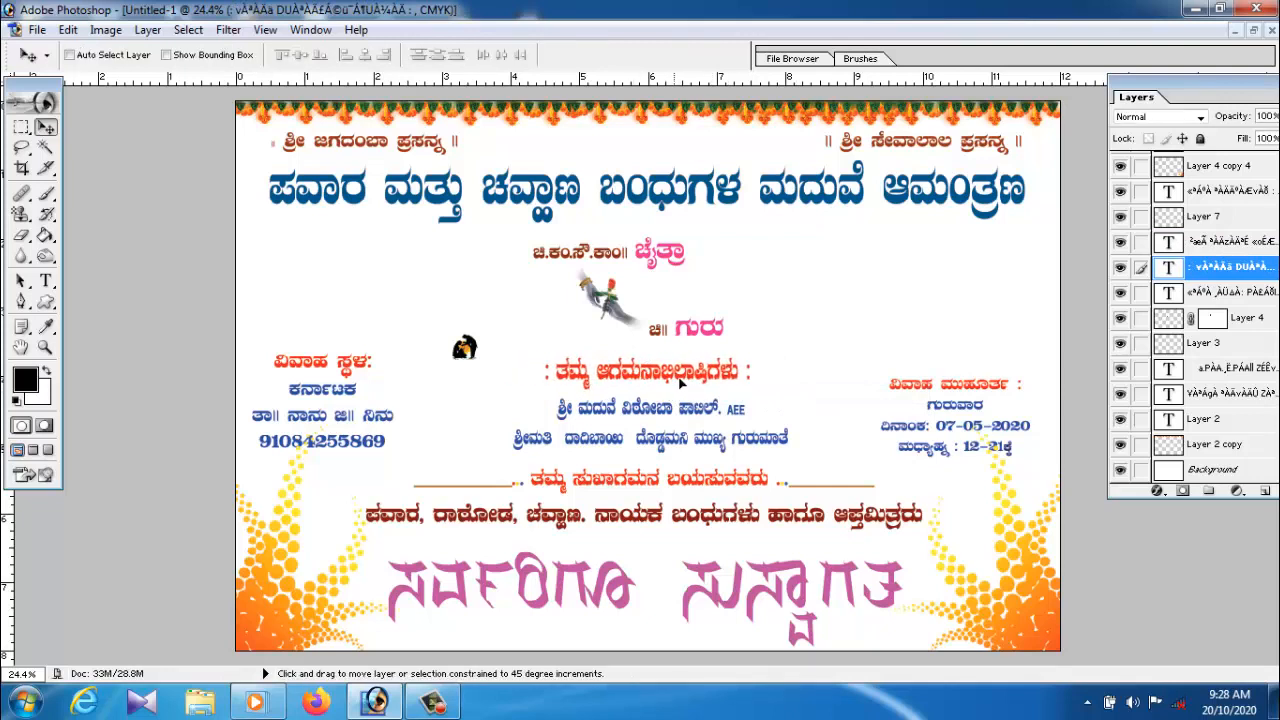
{"action": "left_click_drag", "start_coordinate": [680, 382], "coordinate": [683, 382]}
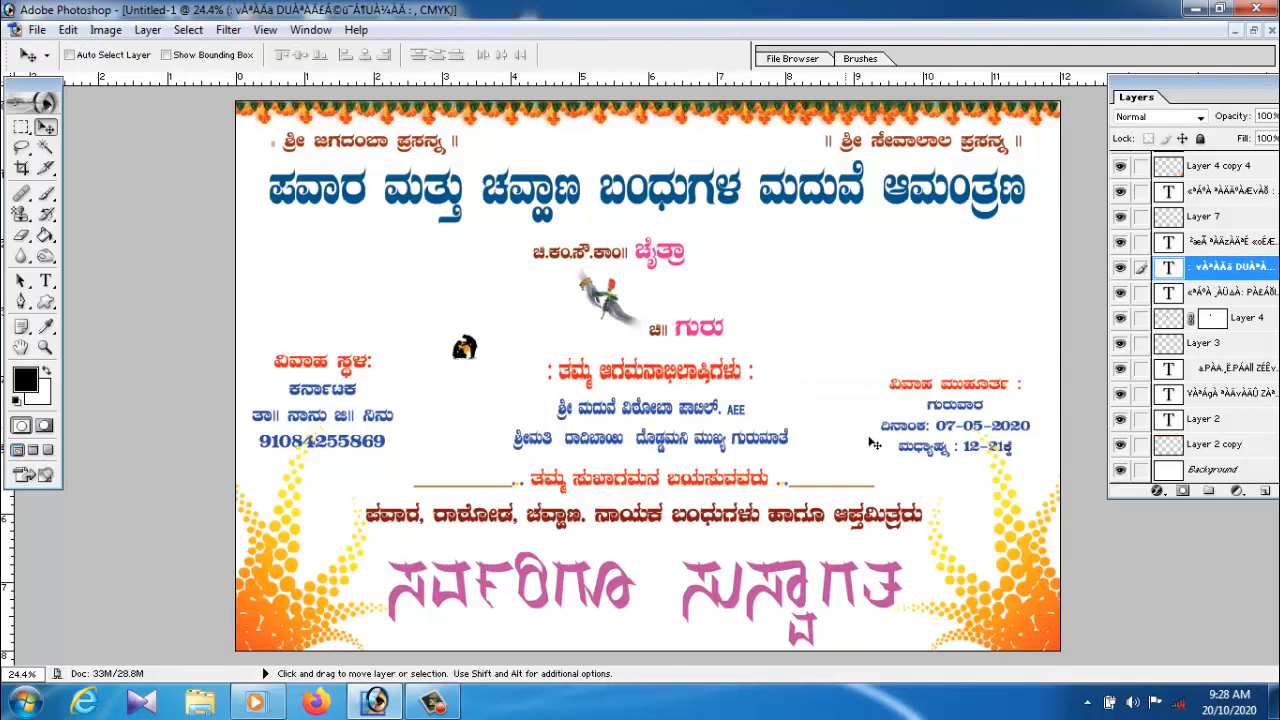
Move the couple silhouette to the wedding date block, enlarge it to nearly the block's width and place it directly above the text
{"action": "right_click", "coordinate": [465, 347]}
{"action": "left_click", "coordinate": [485, 348]}
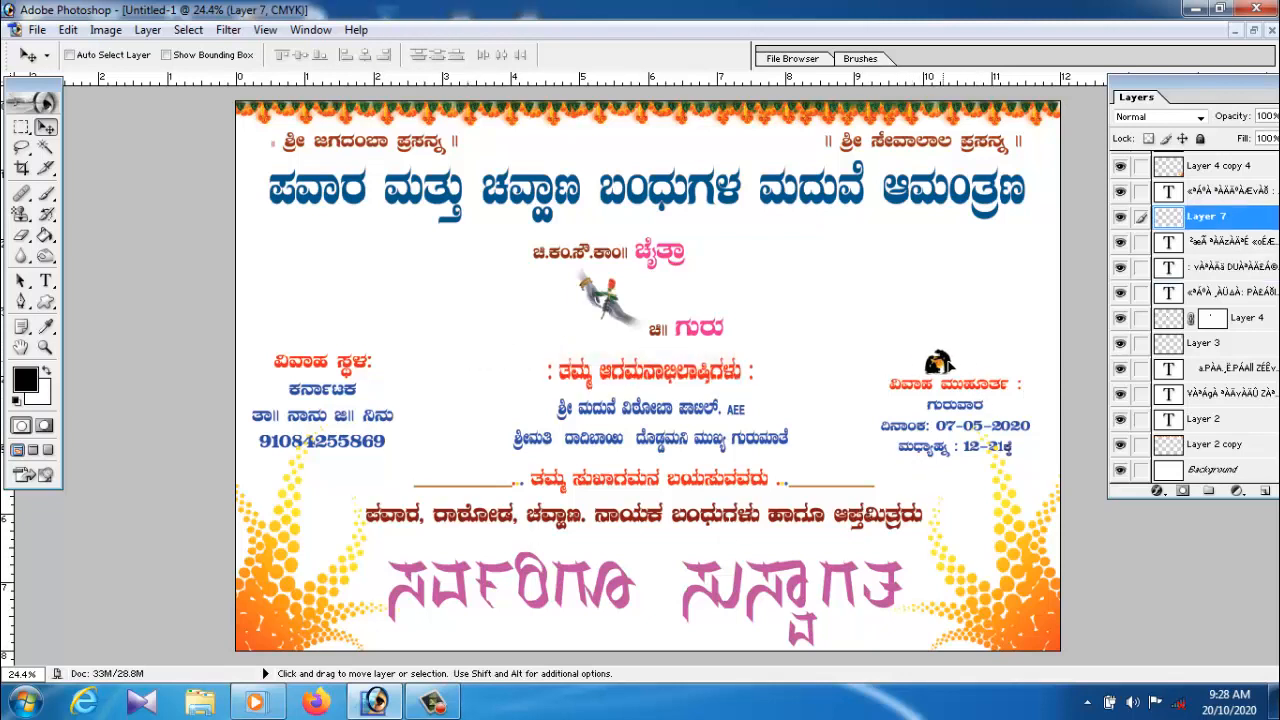
{"action": "key", "text": "ctrl+t"}
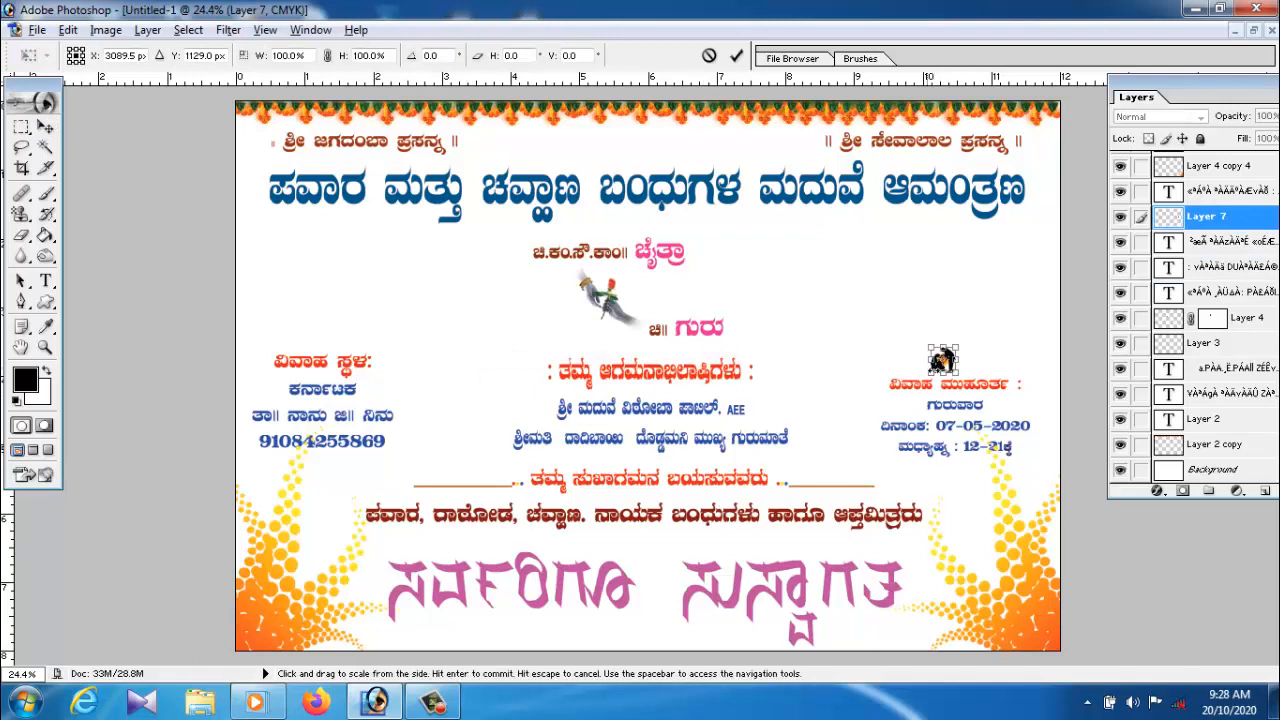
{"action": "left_click_drag", "start_coordinate": [963, 350], "coordinate": [1000, 302]}
{"action": "key", "text": "Return"}
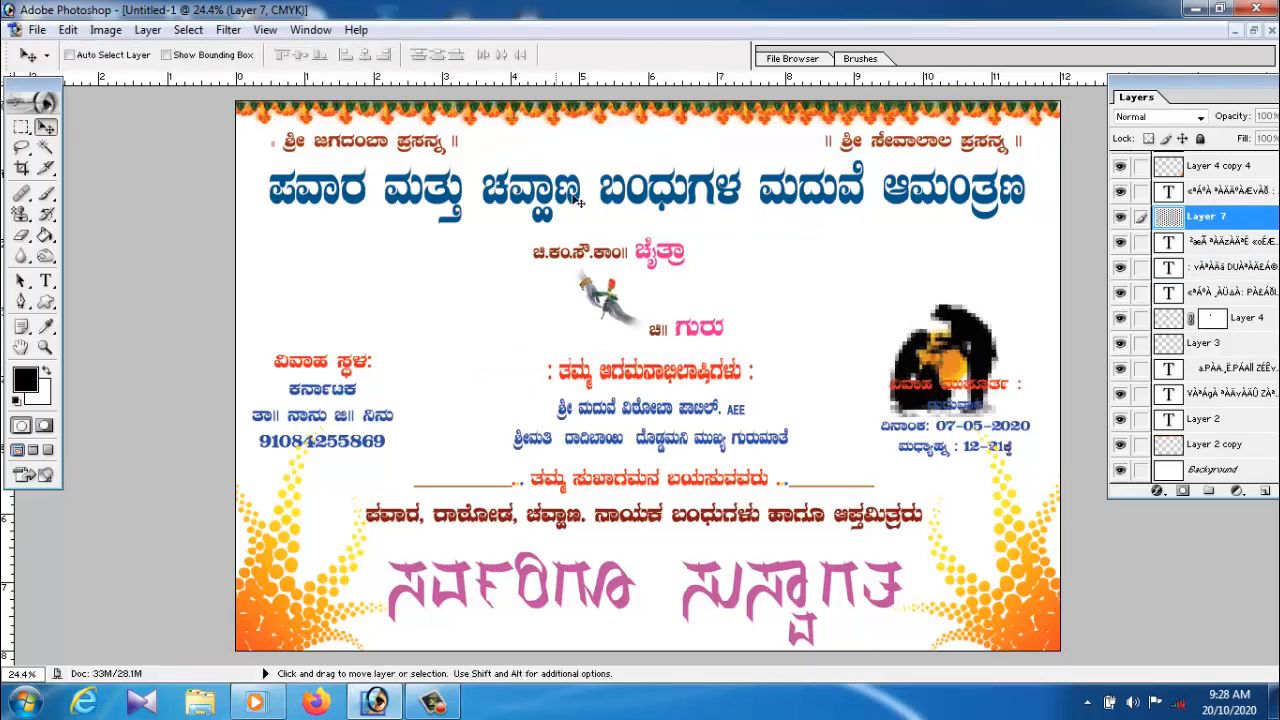
{"action": "left_click_drag", "start_coordinate": [953, 355], "coordinate": [957, 308]}
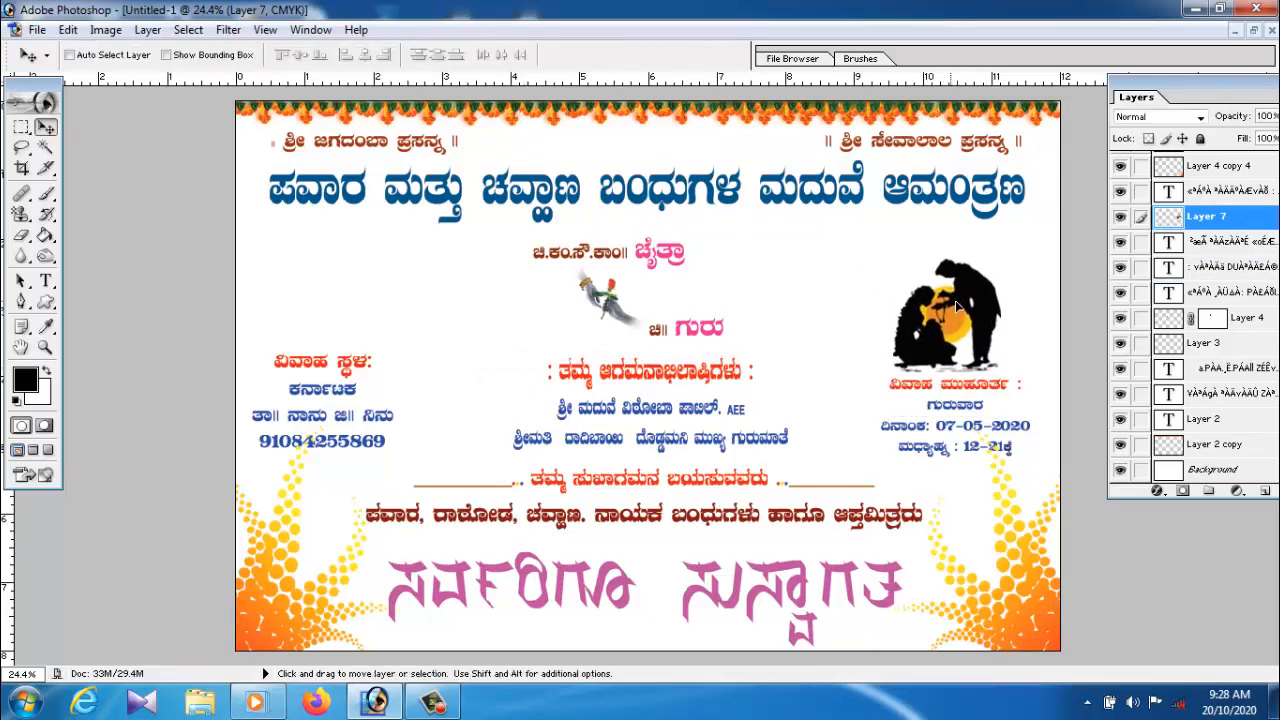
Scale the couple silhouette slightly down so it sits neatly above the wedding date heading
{"action": "key", "text": "ctrl+t"}
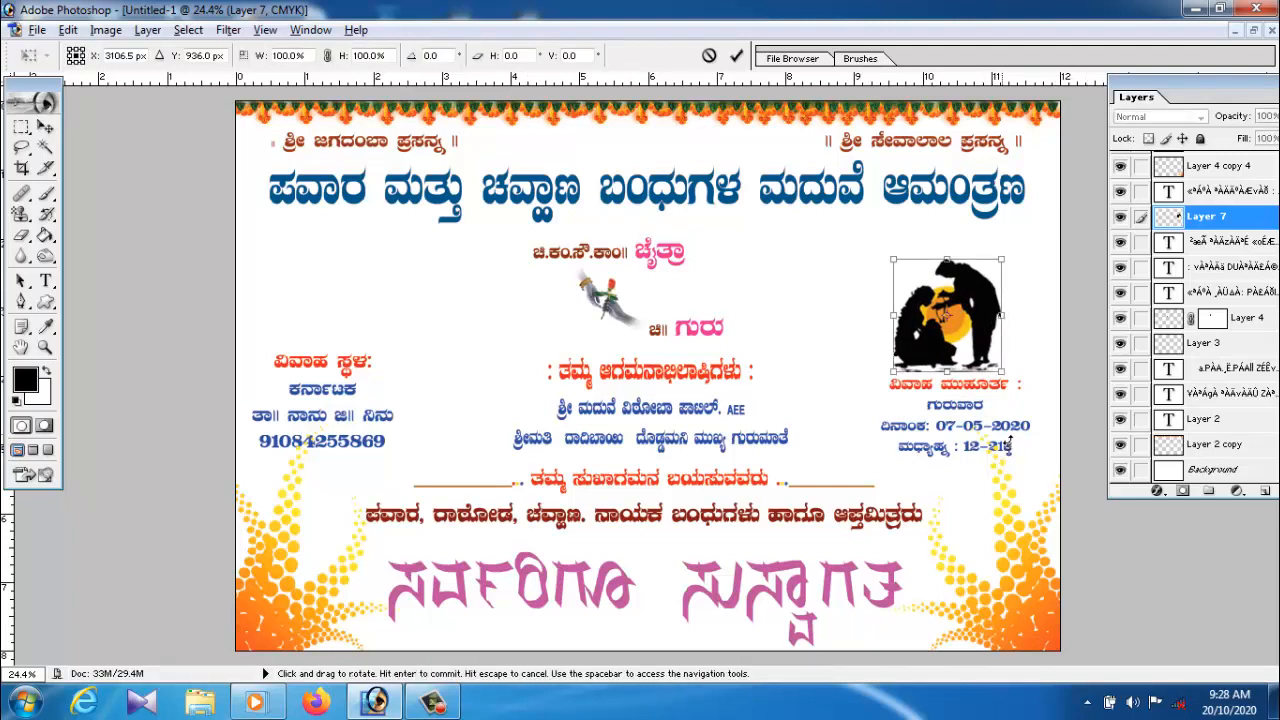
{"action": "mouse_move", "coordinate": [1005, 266]}
{"action": "left_mouse_down"}
{"action": "mouse_move", "coordinate": [978, 282]}
{"action": "mouse_move", "coordinate": [995, 268]}
{"action": "left_mouse_up"}
{"action": "key", "text": "Return"}
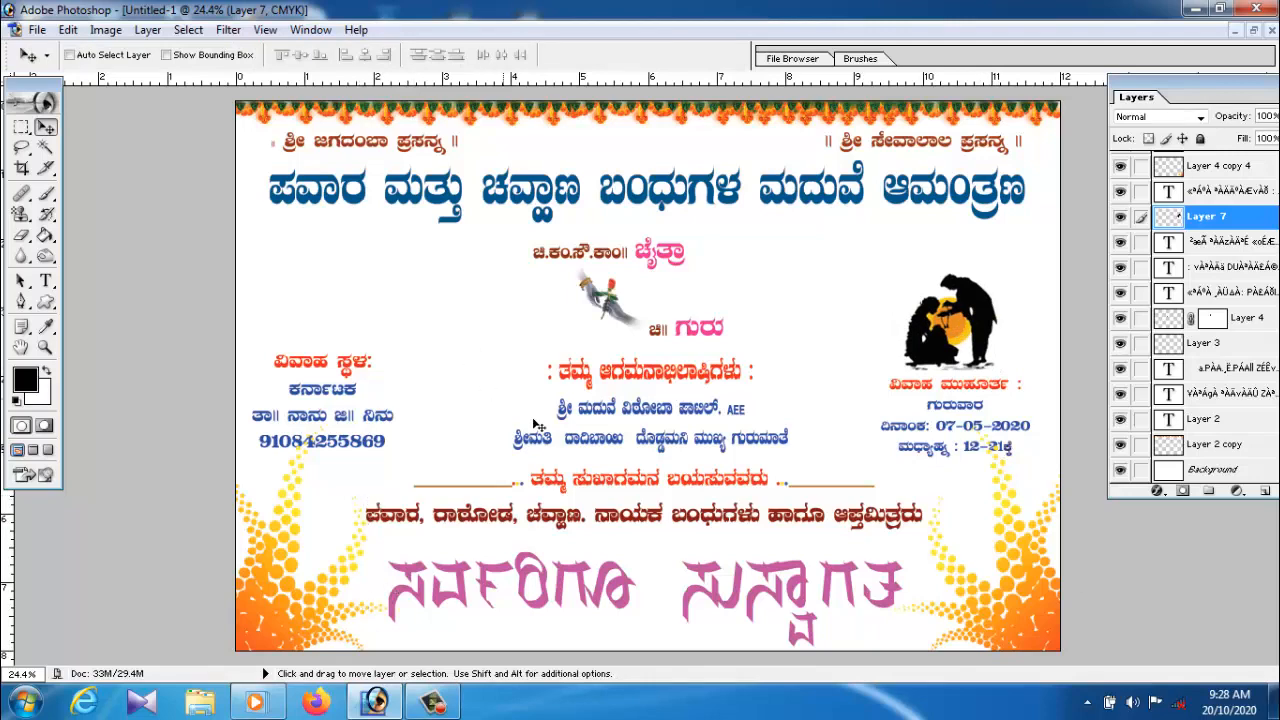
{"action": "scroll", "coordinate": [632, 463], "scroll_direction": "down", "scroll_amount": 1}
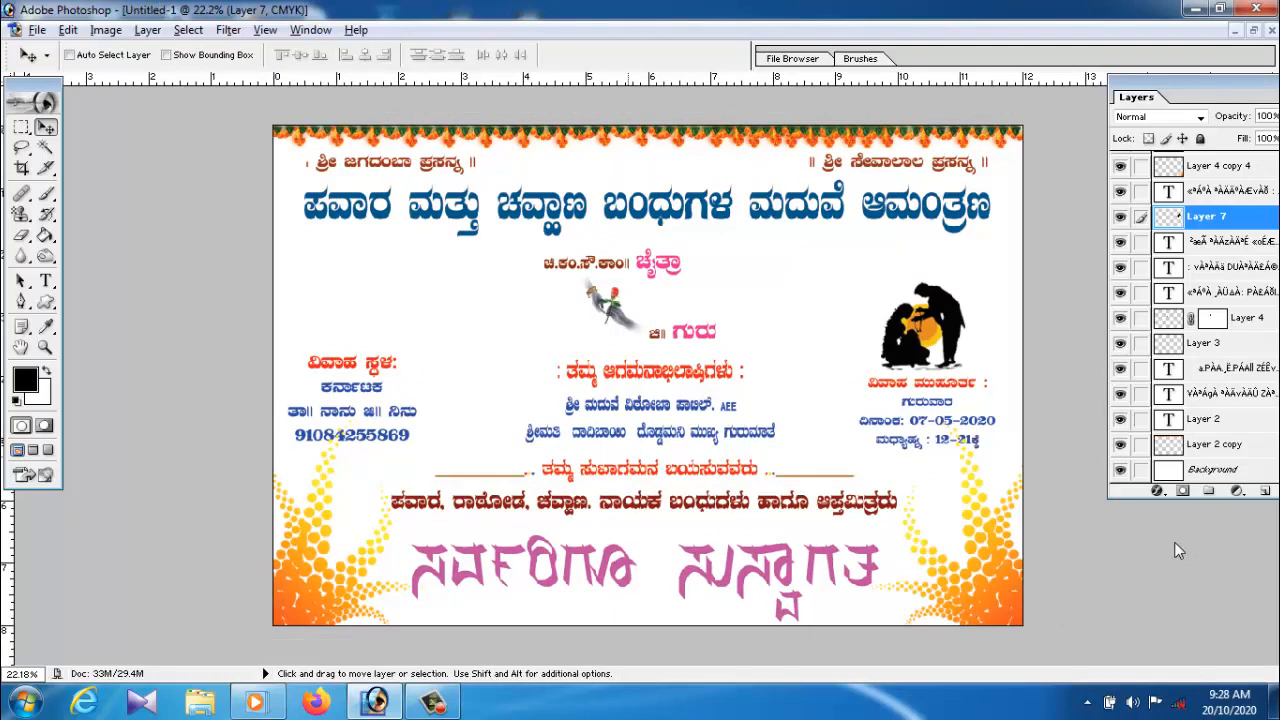
{"action": "left_click", "coordinate": [52, 285]}
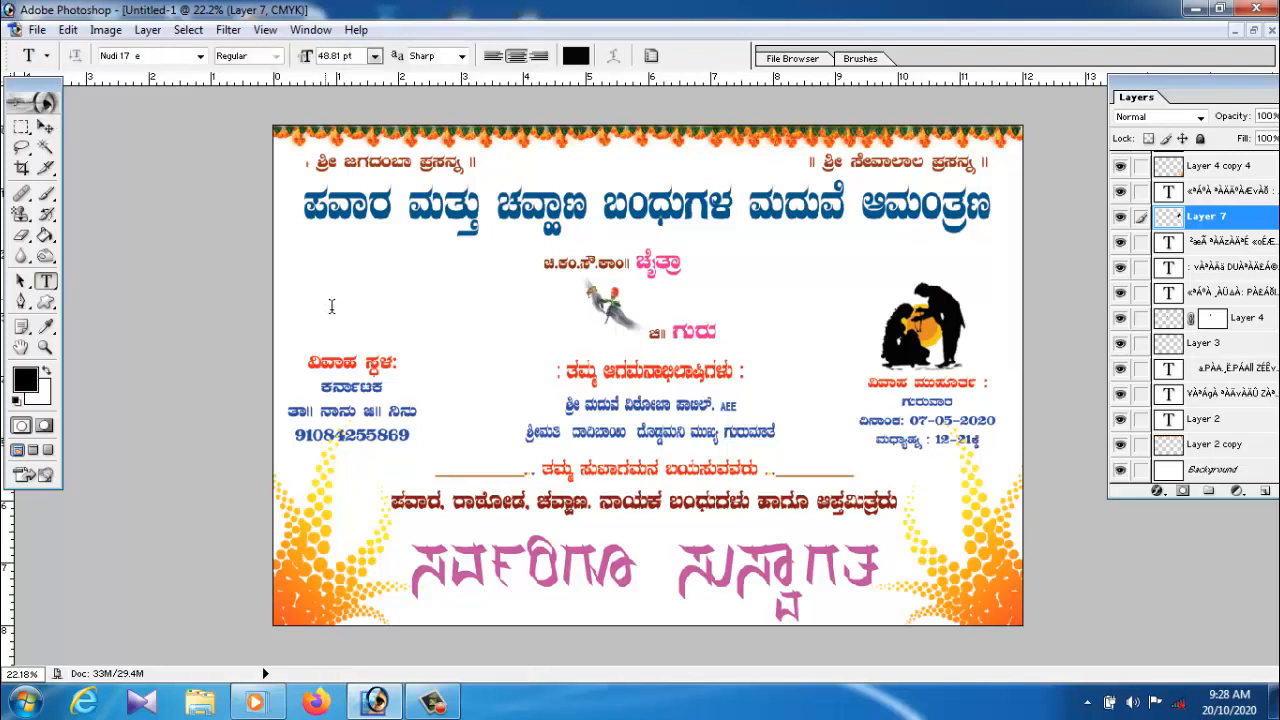
{"action": "left_click", "coordinate": [378, 342]}
{"action": "type", "text": "ದ್ಗ"}
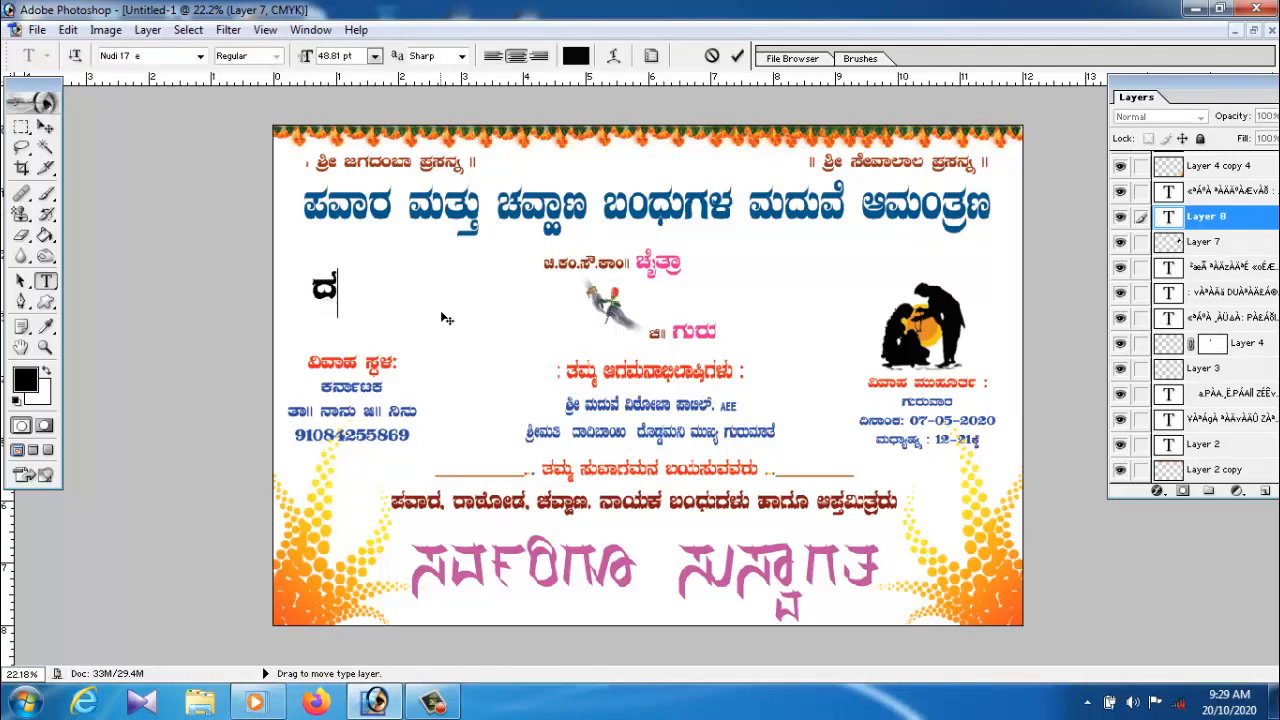
{"action": "key", "text": "BackSpace"}
{"action": "left_click", "coordinate": [45, 127]}
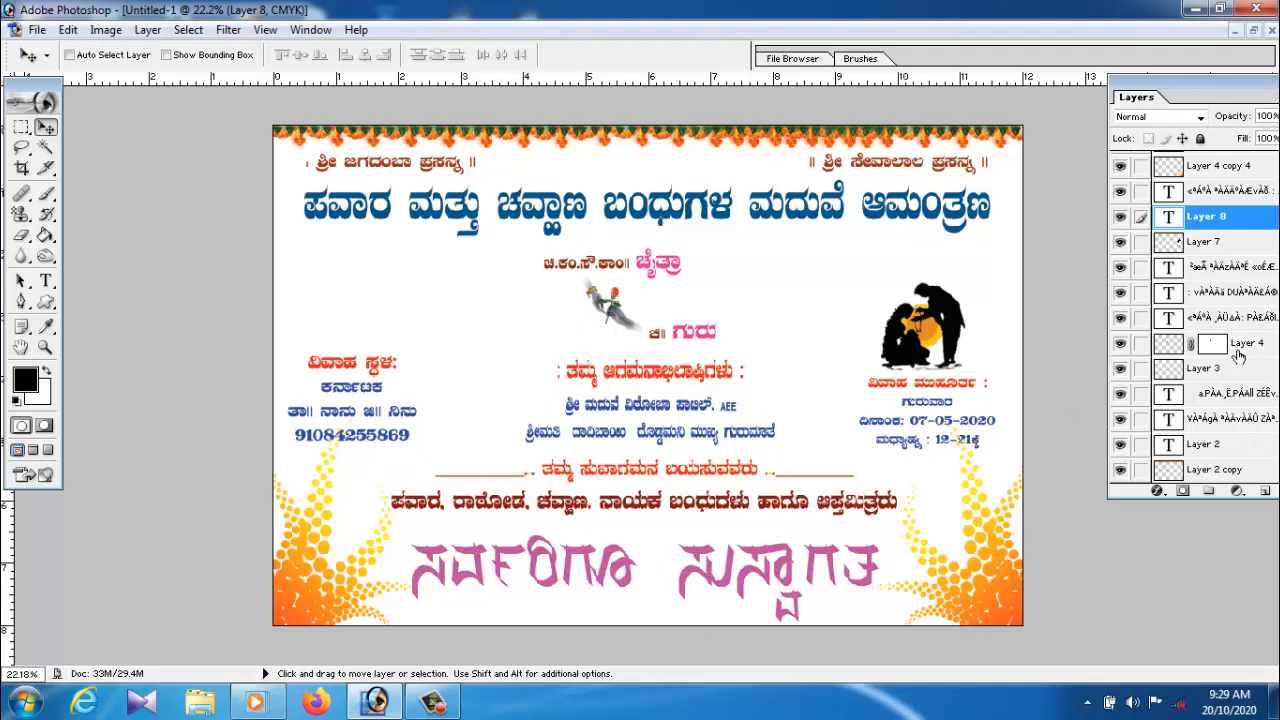
Bring the whole Layers palette into view and add a new empty layer above the blank text layer
{"action": "left_click_drag", "start_coordinate": [1160, 90], "coordinate": [1128, 68]}
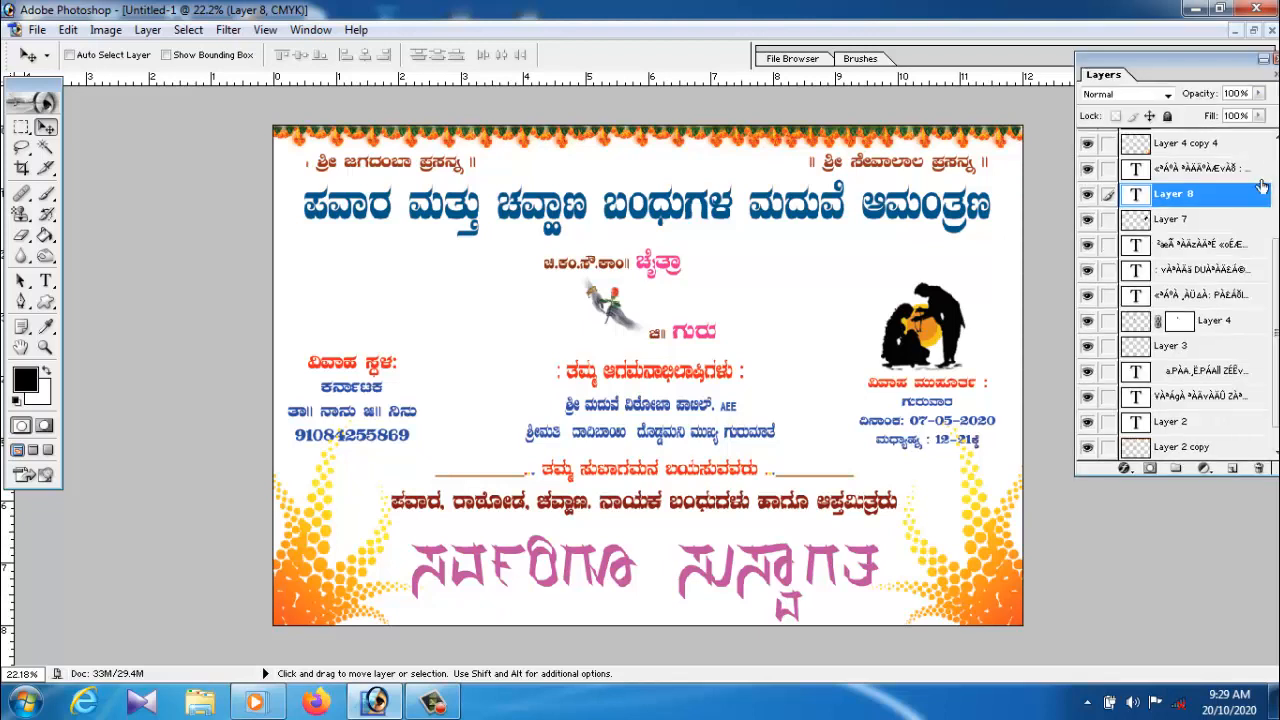
{"action": "left_click", "coordinate": [1234, 469]}
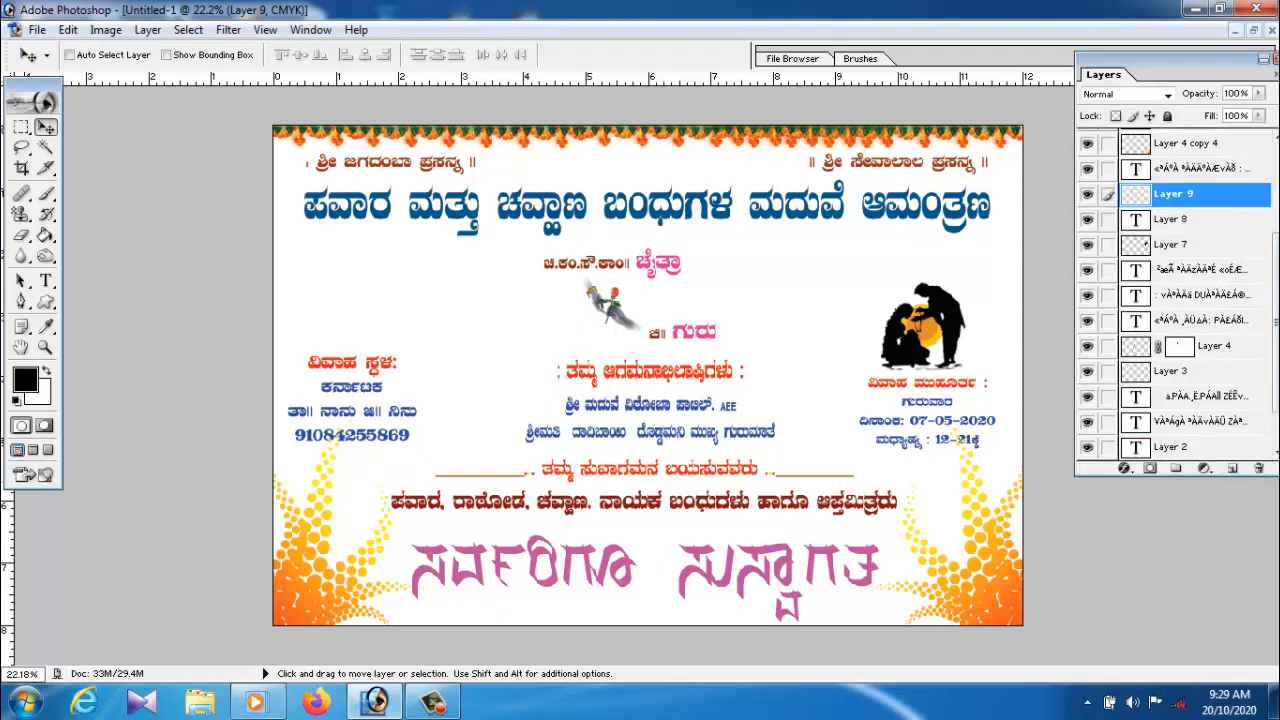
Fill the new empty layer with the orange-yellow-orange preset gradient, drawn vertically across the full page height
{"action": "left_click_drag", "start_coordinate": [45, 238], "coordinate": [123, 241]}
{"action": "left_click", "coordinate": [108, 57]}
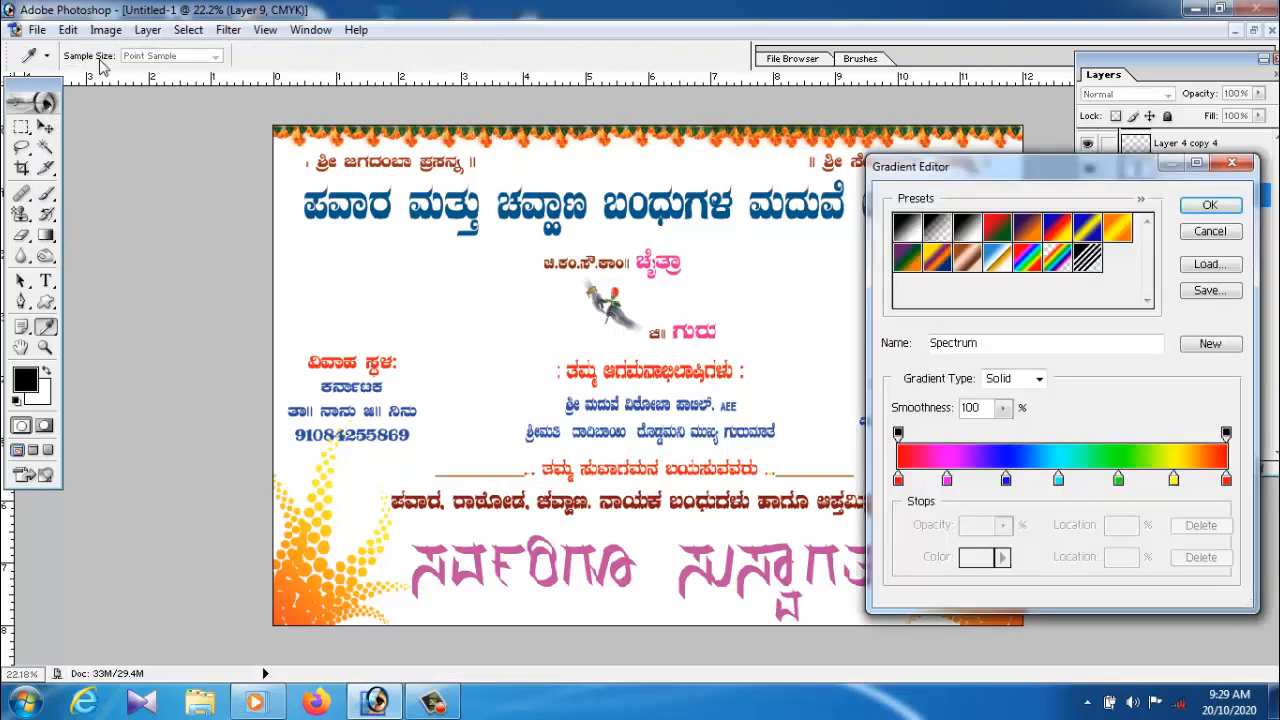
{"action": "left_click", "coordinate": [1124, 234]}
{"action": "left_click", "coordinate": [1209, 205]}
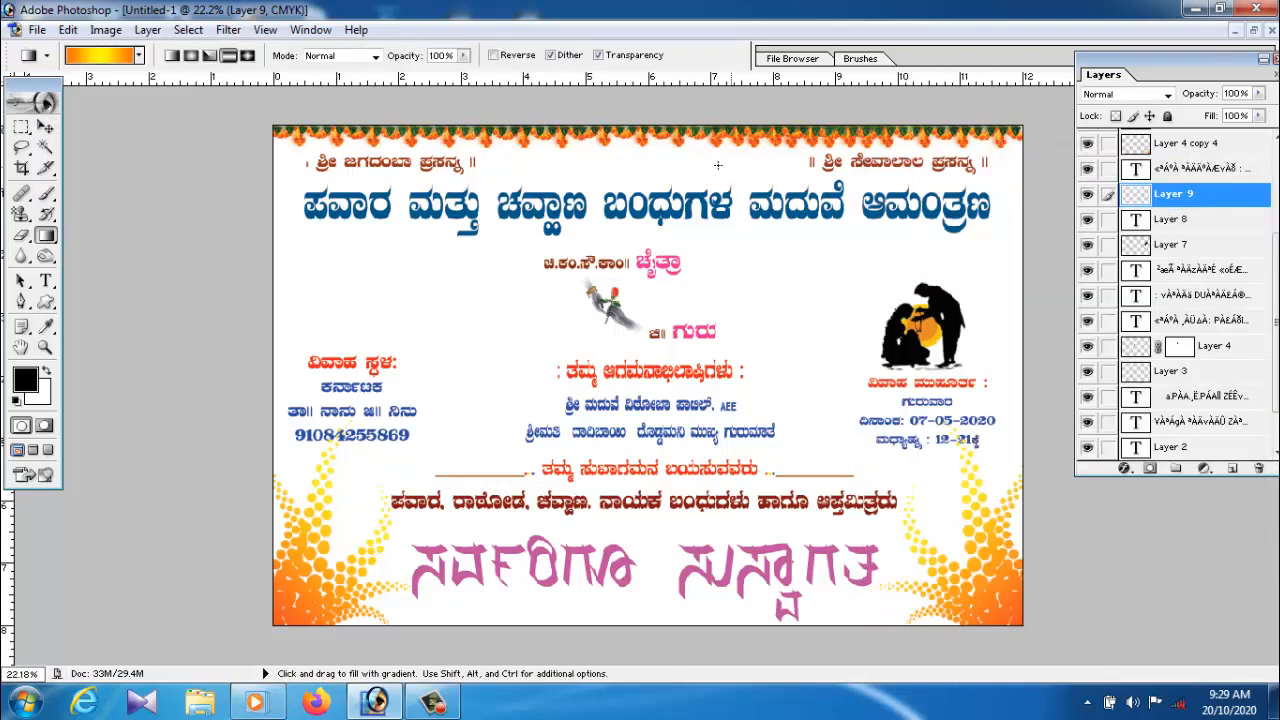
{"action": "left_click_drag", "start_coordinate": [637, 625], "coordinate": [639, 268]}
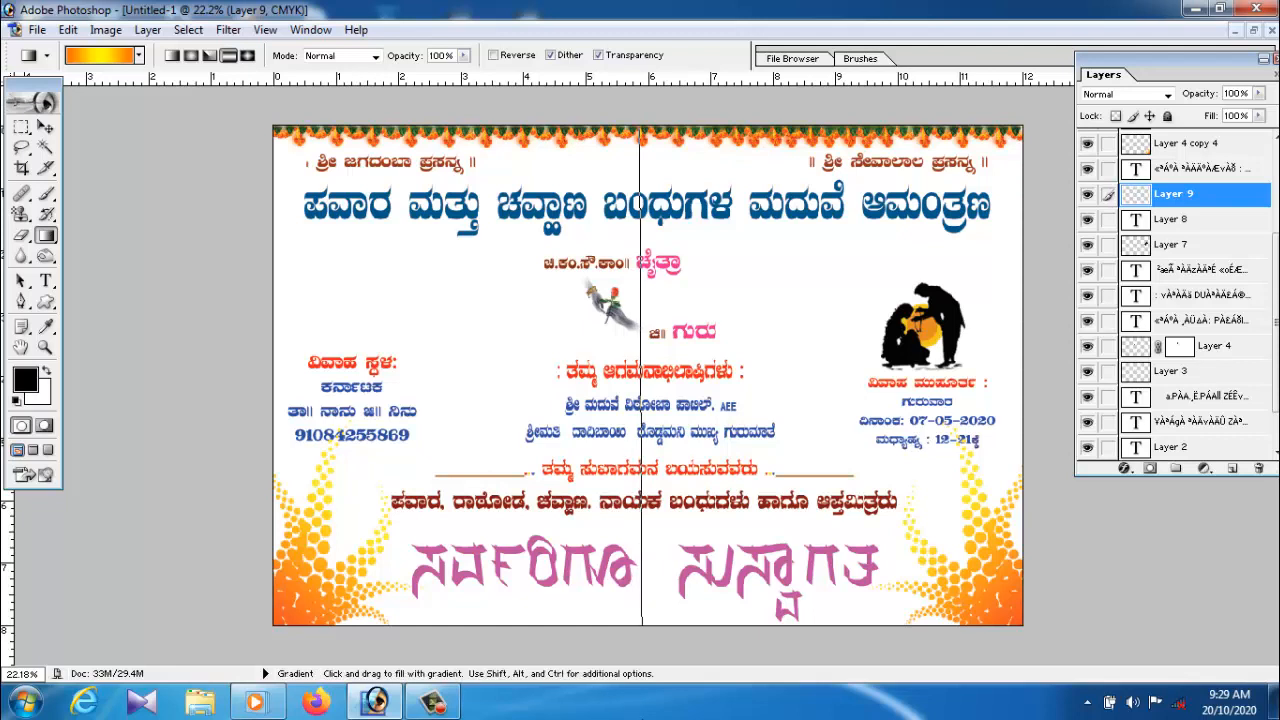
{"action": "left_click", "coordinate": [45, 127]}
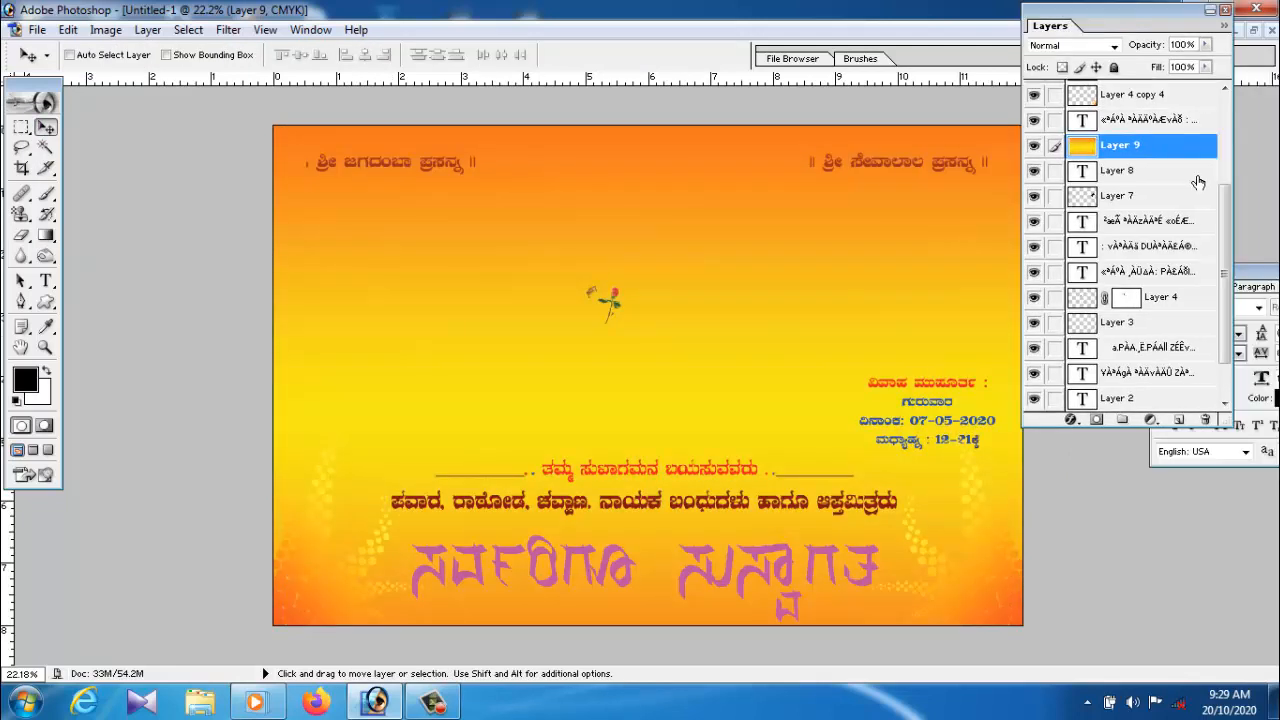
Move the gradient layer down the layer stack to directly above the Background layer
{"action": "left_click_drag", "start_coordinate": [1158, 150], "coordinate": [1165, 177]}
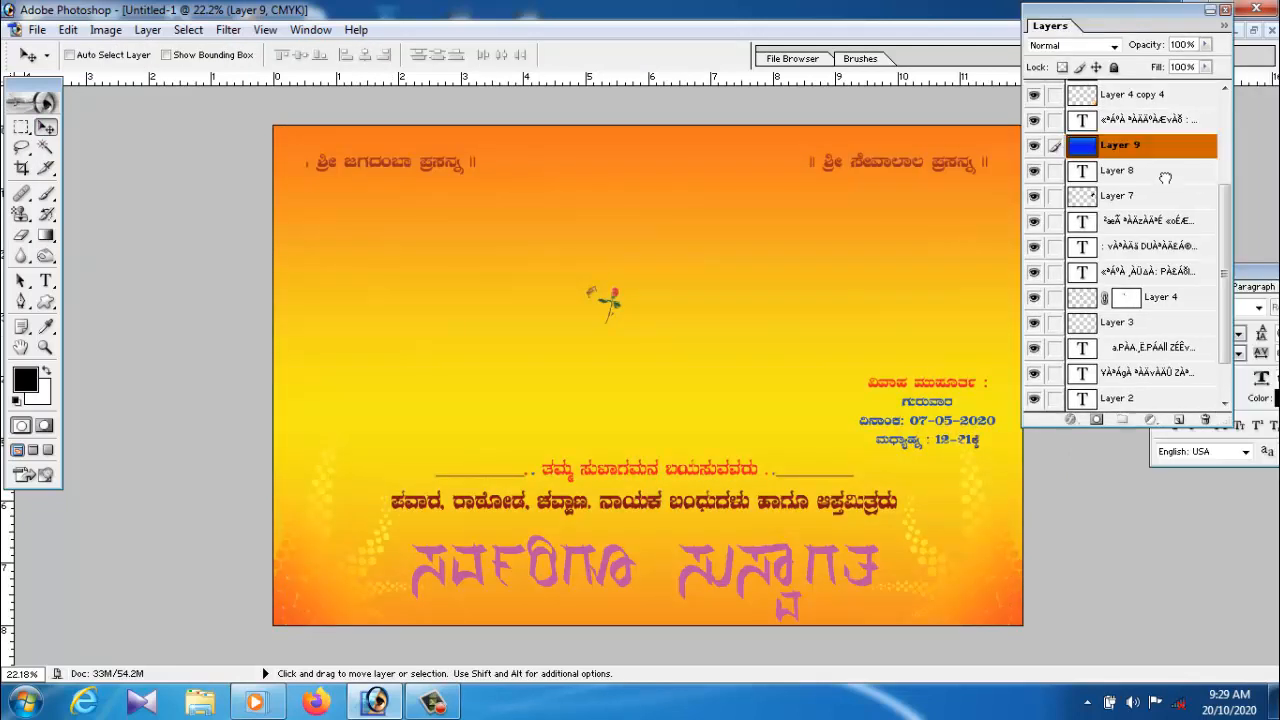
{"action": "left_click_drag", "start_coordinate": [1168, 390], "coordinate": [1168, 393]}
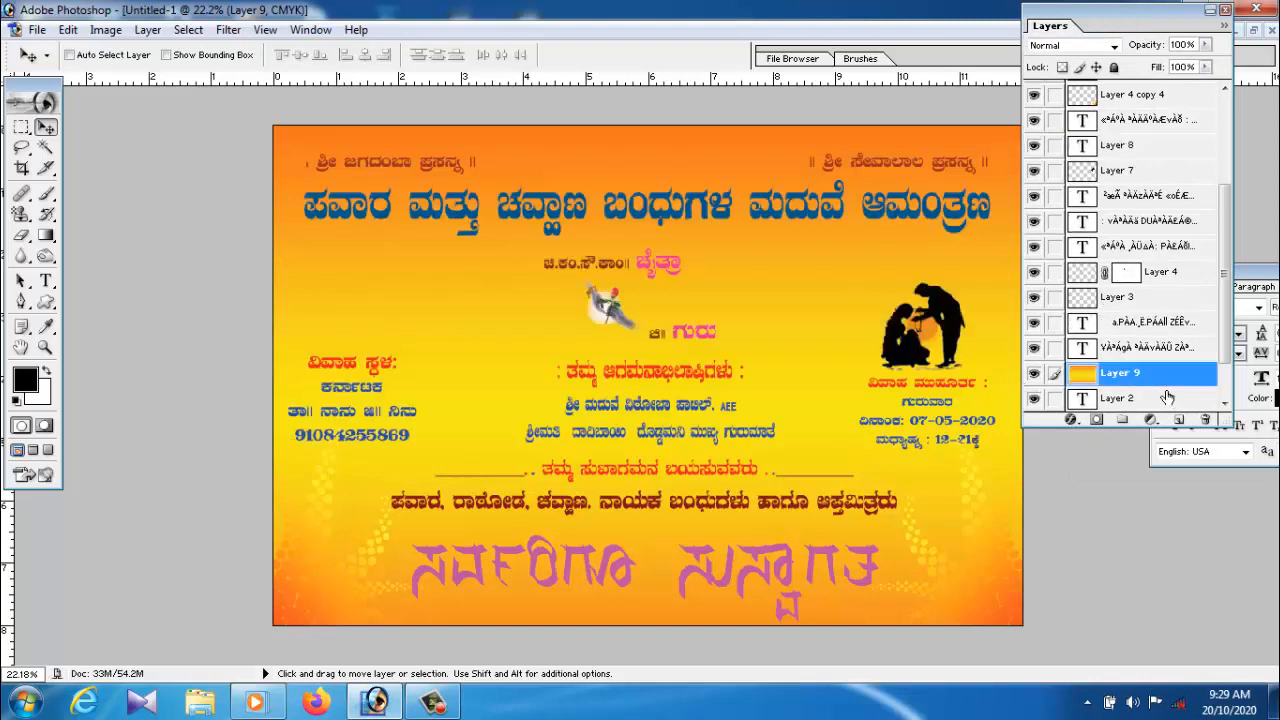
{"action": "left_click_drag", "start_coordinate": [1158, 325], "coordinate": [1162, 388]}
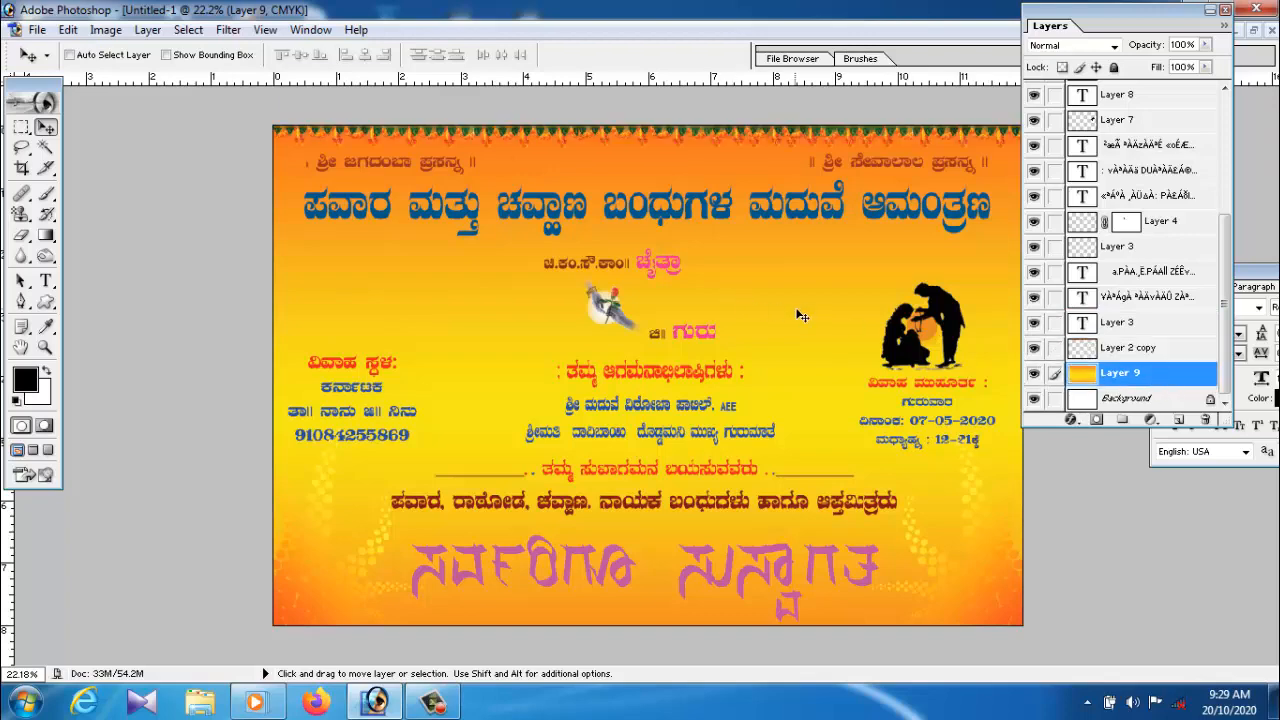
Tint the gradient background to a pale cream-green with Hue/Saturation: hue +37, saturation +100, lightness +94
{"action": "left_click", "coordinate": [105, 29]}
{"action": "mouse_move", "coordinate": [150, 79]}
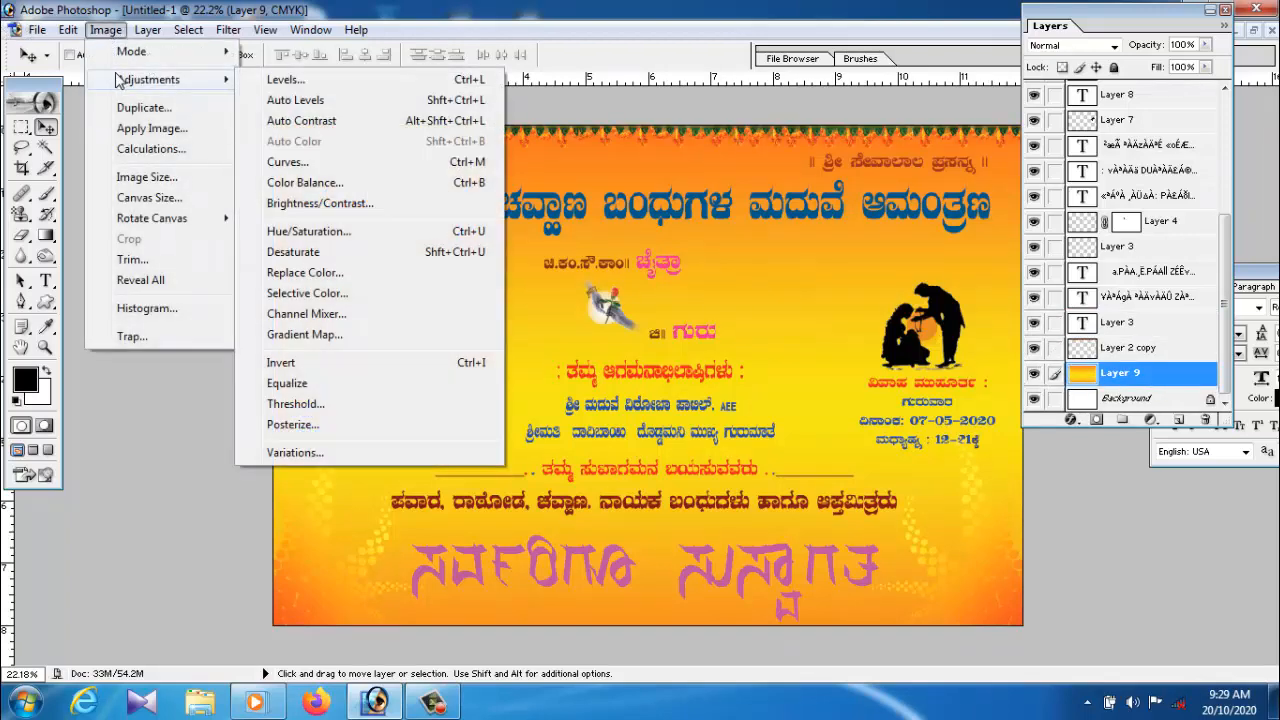
{"action": "left_click", "coordinate": [308, 231]}
{"action": "left_click_drag", "start_coordinate": [870, 85], "coordinate": [1027, 88]}
{"action": "left_click_drag", "start_coordinate": [1021, 170], "coordinate": [893, 176]}
{"action": "left_click_drag", "start_coordinate": [1020, 213], "coordinate": [1105, 213]}
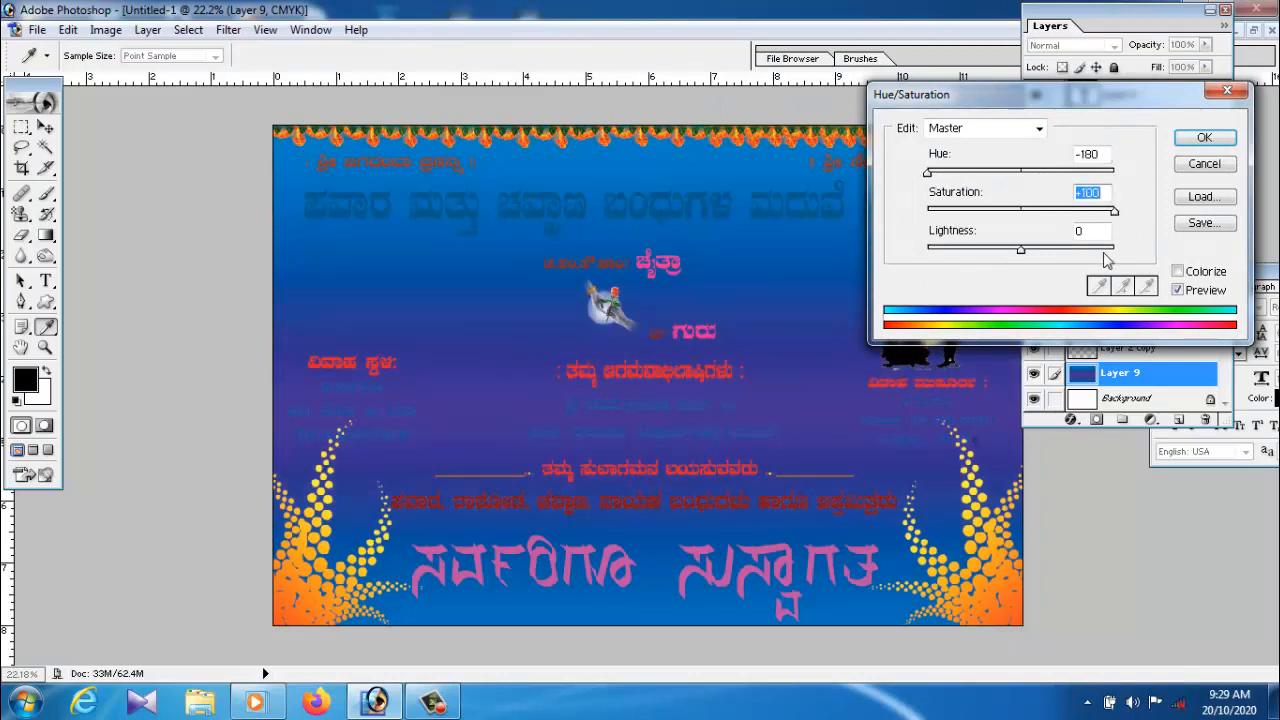
{"action": "left_click_drag", "start_coordinate": [1021, 250], "coordinate": [1062, 252]}
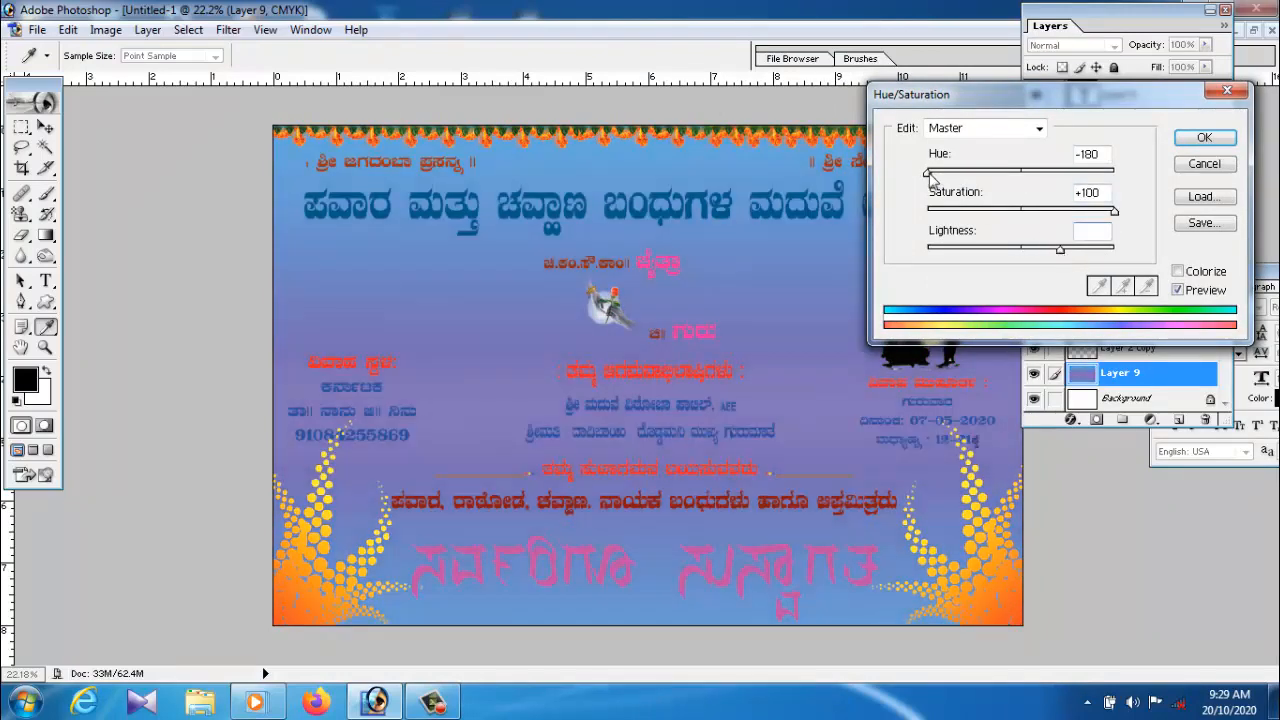
{"action": "left_click_drag", "start_coordinate": [929, 172], "coordinate": [1064, 176]}
{"action": "left_click_drag", "start_coordinate": [1060, 250], "coordinate": [1093, 250]}
{"action": "mouse_move", "coordinate": [1063, 172]}
{"action": "left_mouse_down"}
{"action": "mouse_move", "coordinate": [1116, 174]}
{"action": "mouse_move", "coordinate": [1034, 177]}
{"action": "mouse_move", "coordinate": [1052, 176]}
{"action": "left_mouse_up"}
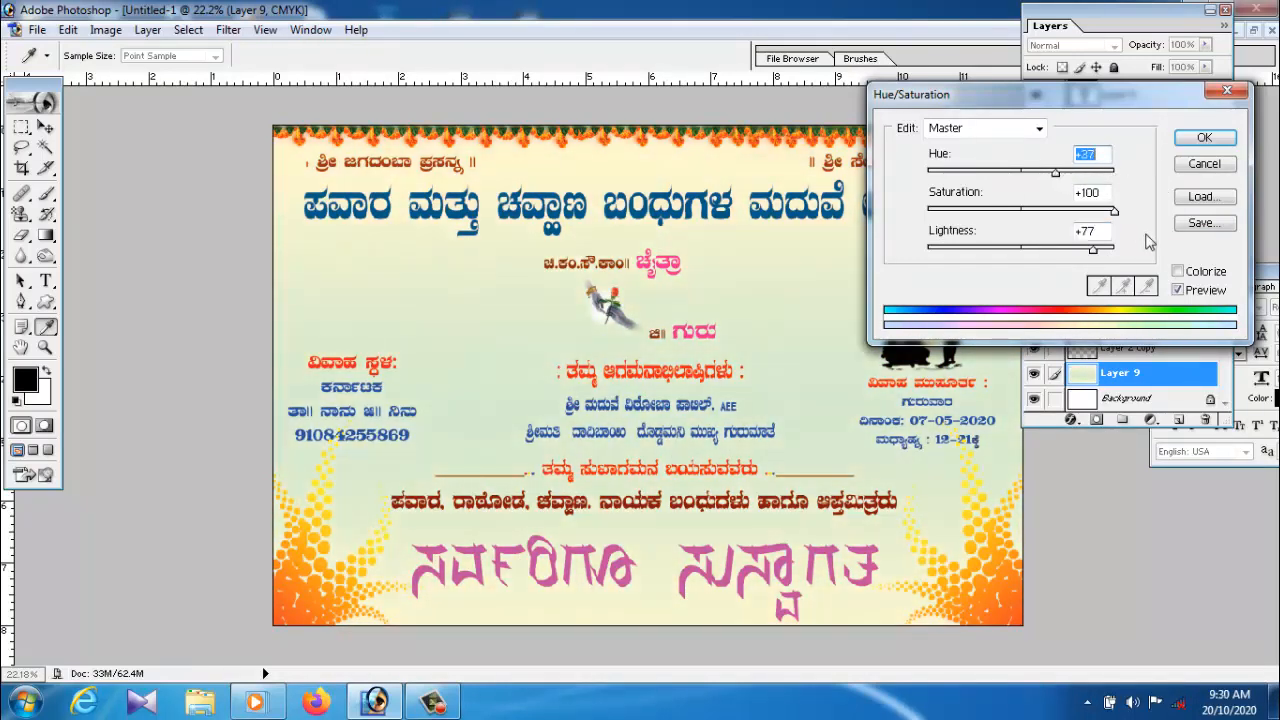
{"action": "left_click_drag", "start_coordinate": [1115, 211], "coordinate": [1171, 215]}
{"action": "left_click_drag", "start_coordinate": [1098, 257], "coordinate": [1099, 255]}
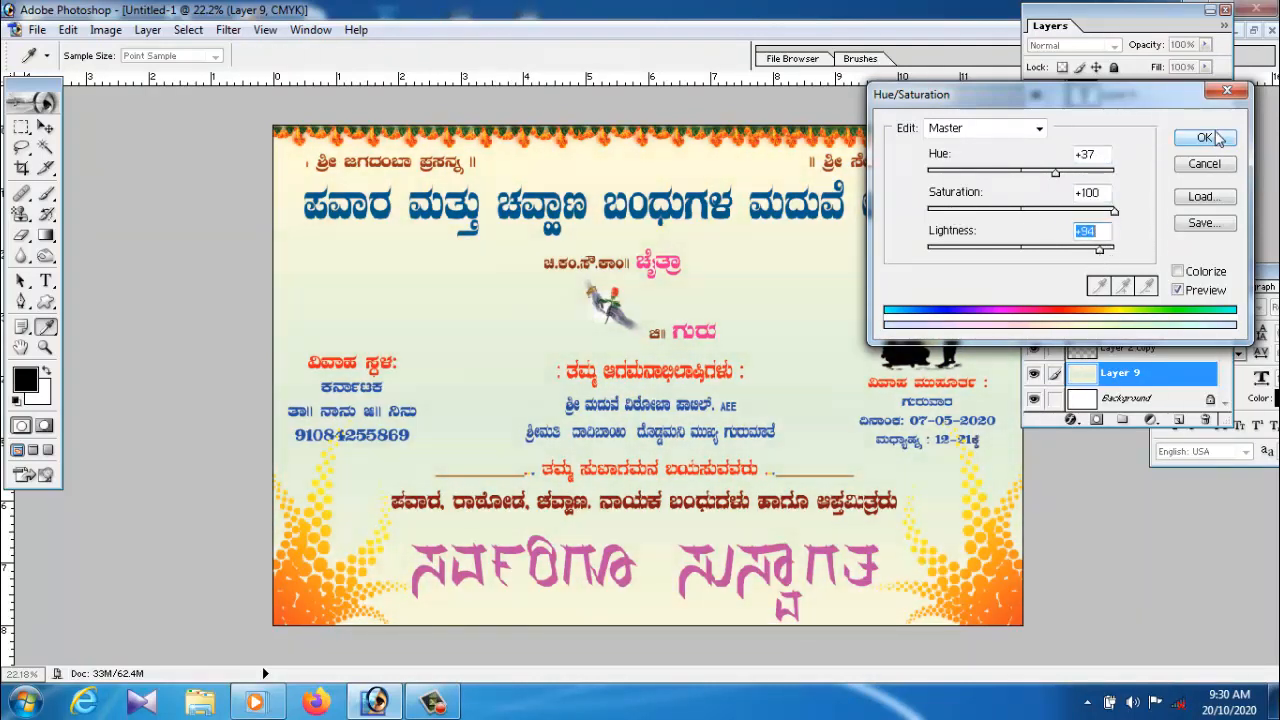
{"action": "left_click", "coordinate": [1204, 137]}
{"action": "key", "text": "v"}
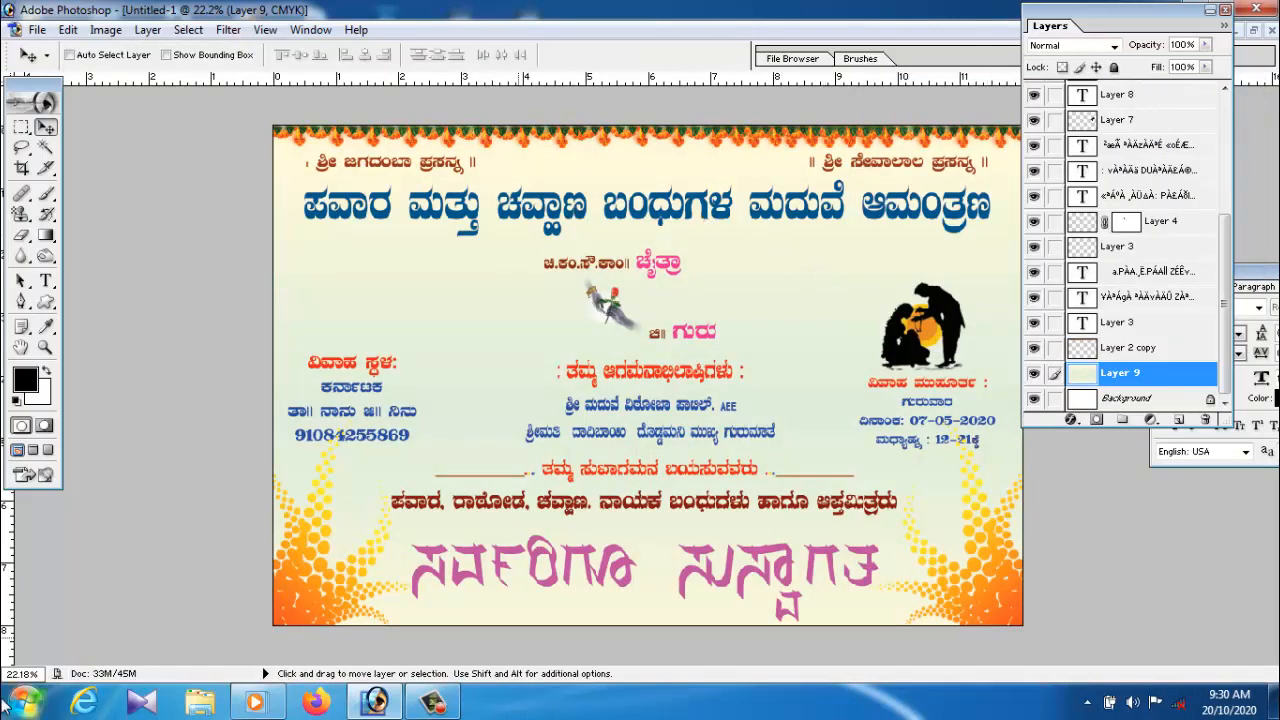
Try recolouring the large blue main heading to dark red 920026, and undo the colour change
{"action": "left_click_drag", "start_coordinate": [1166, 29], "coordinate": [1163, 418]}
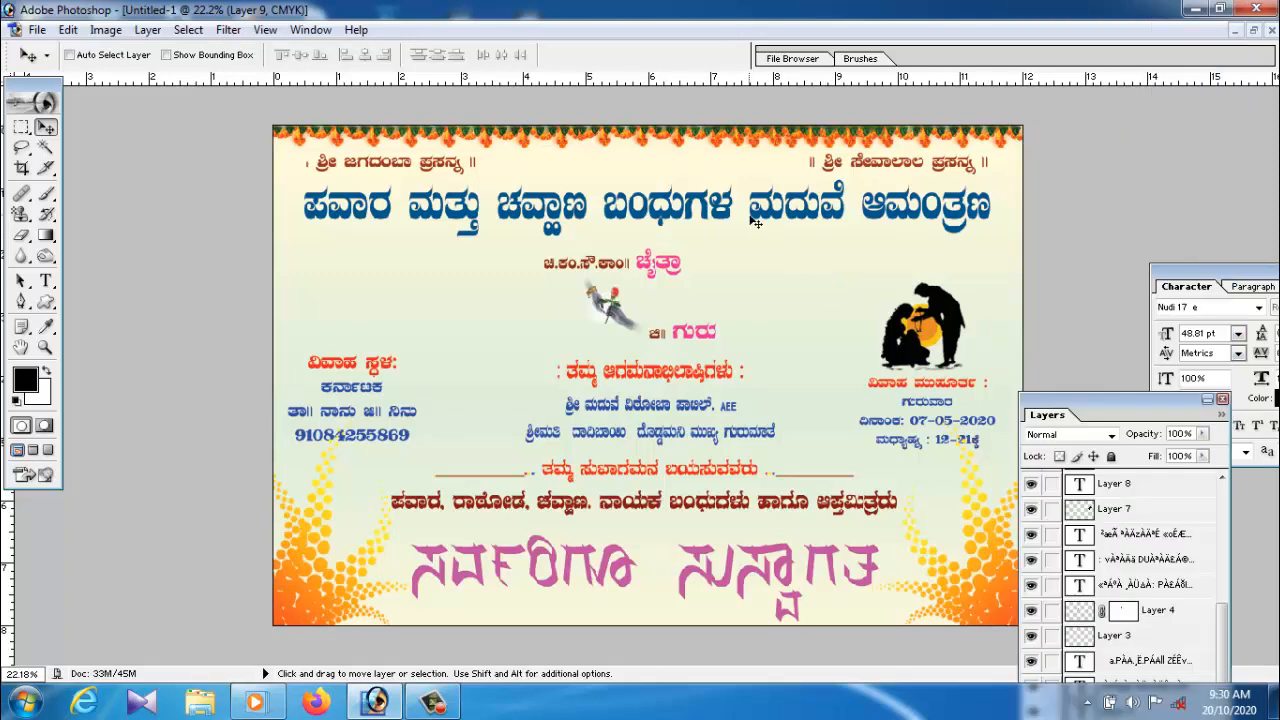
{"action": "right_click", "coordinate": [770, 222]}
{"action": "left_click", "coordinate": [830, 226]}
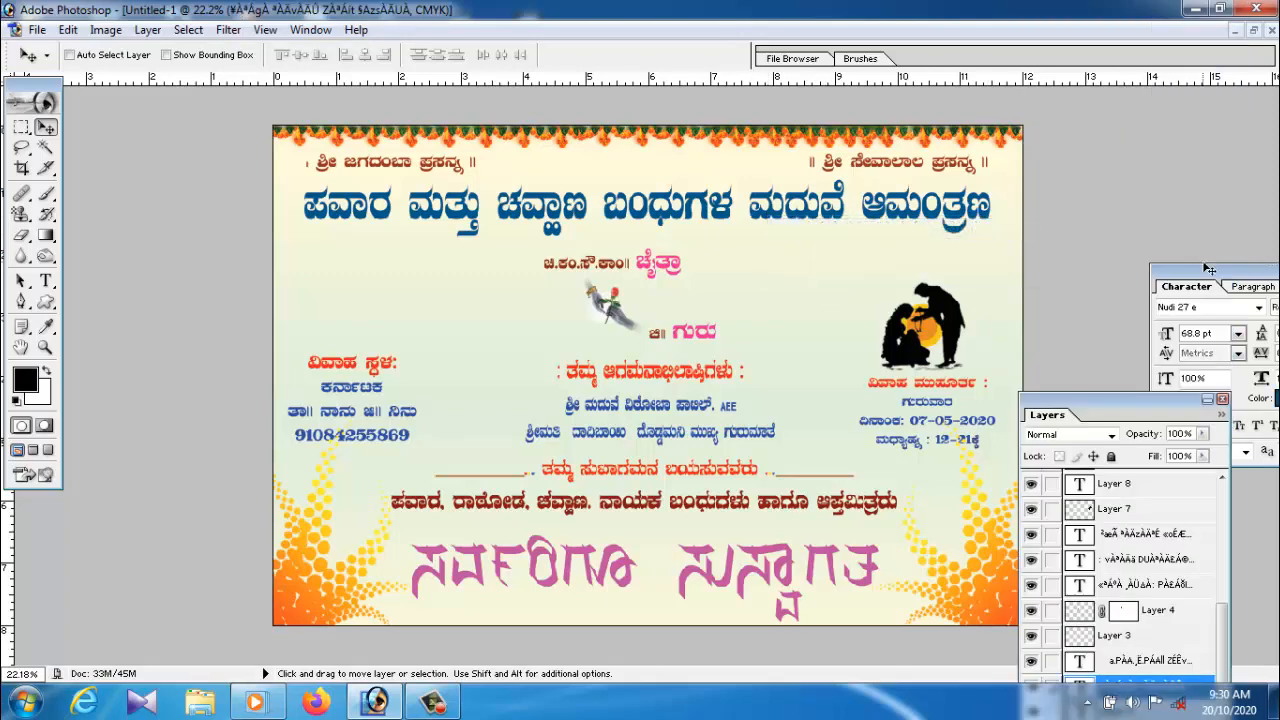
{"action": "left_click_drag", "start_coordinate": [1195, 270], "coordinate": [1130, 115]}
{"action": "left_click", "coordinate": [1241, 250]}
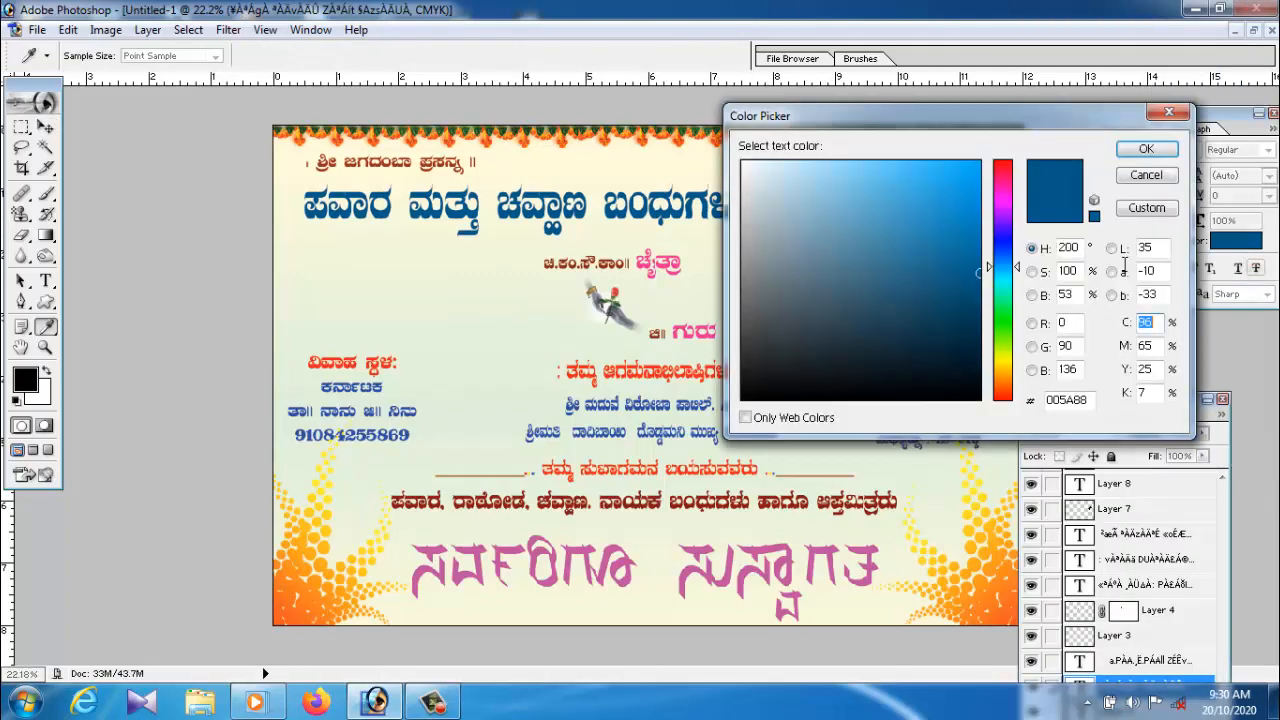
{"action": "left_click_drag", "start_coordinate": [762, 184], "coordinate": [739, 157]}
{"action": "left_click_drag", "start_coordinate": [955, 182], "coordinate": [984, 158]}
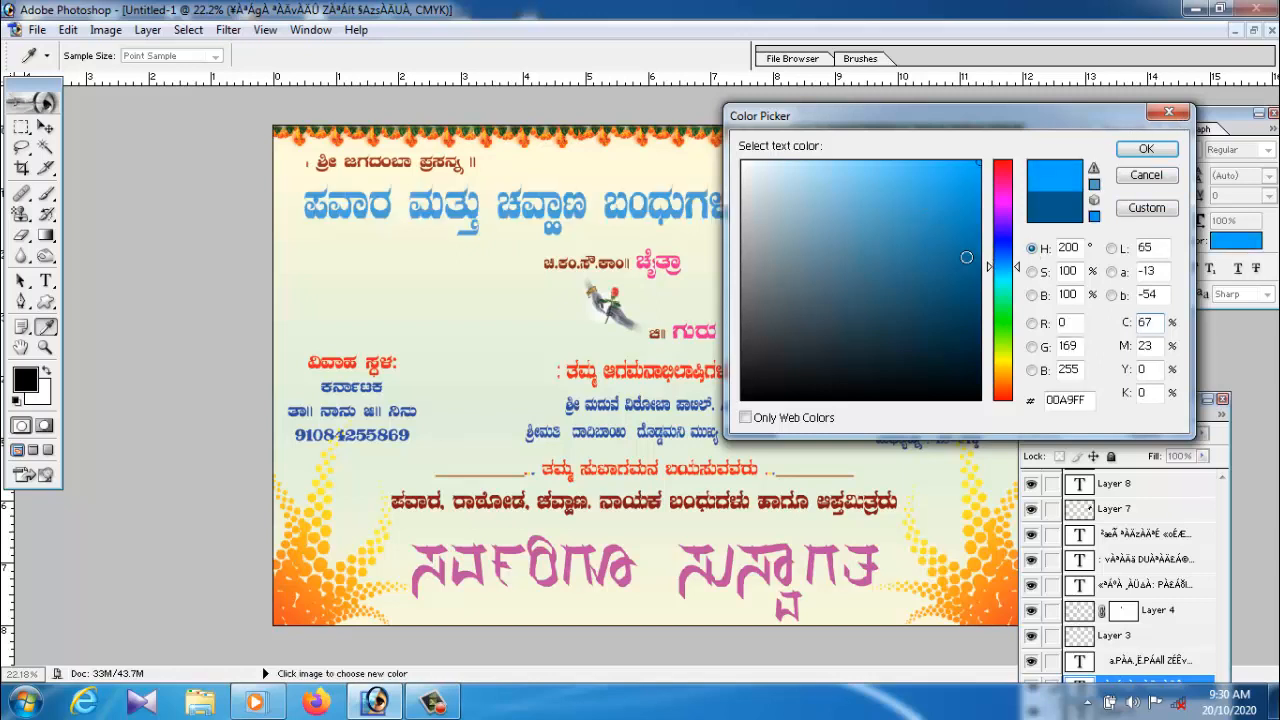
{"action": "left_click_drag", "start_coordinate": [966, 257], "coordinate": [984, 279]}
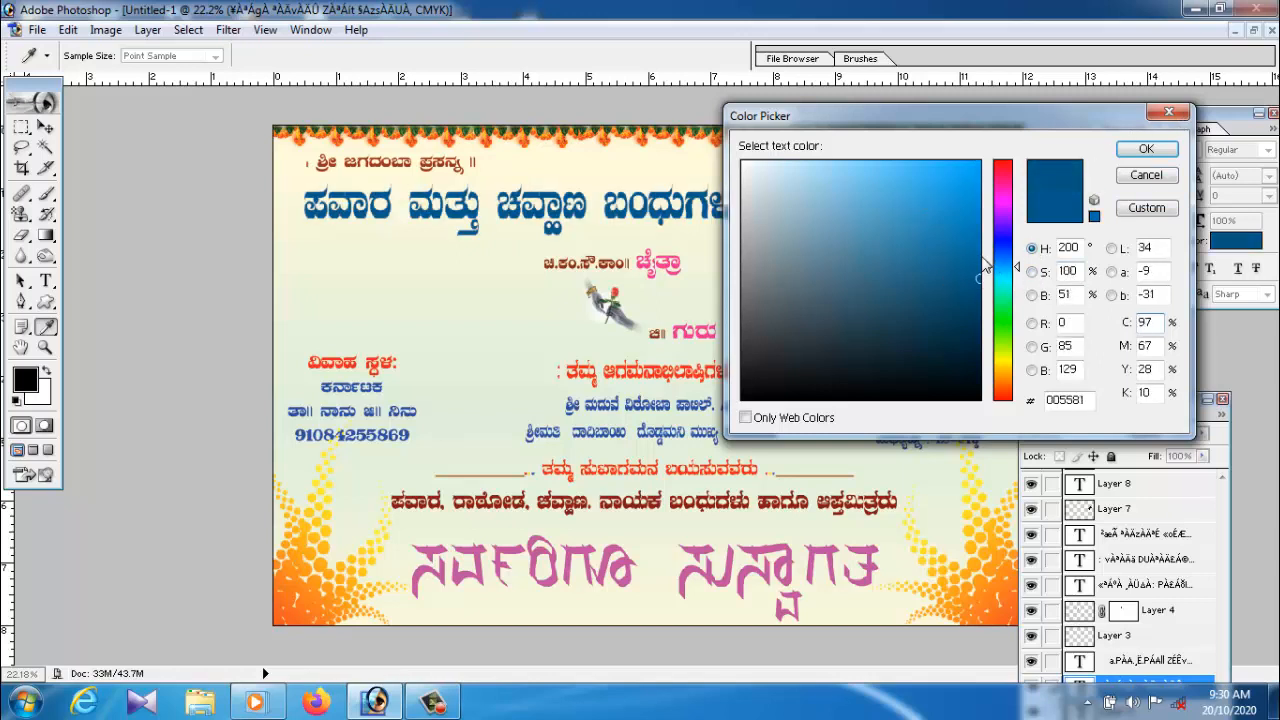
{"action": "left_click", "coordinate": [983, 259]}
{"action": "left_click", "coordinate": [1005, 171]}
{"action": "left_click_drag", "start_coordinate": [966, 172], "coordinate": [1057, 143]}
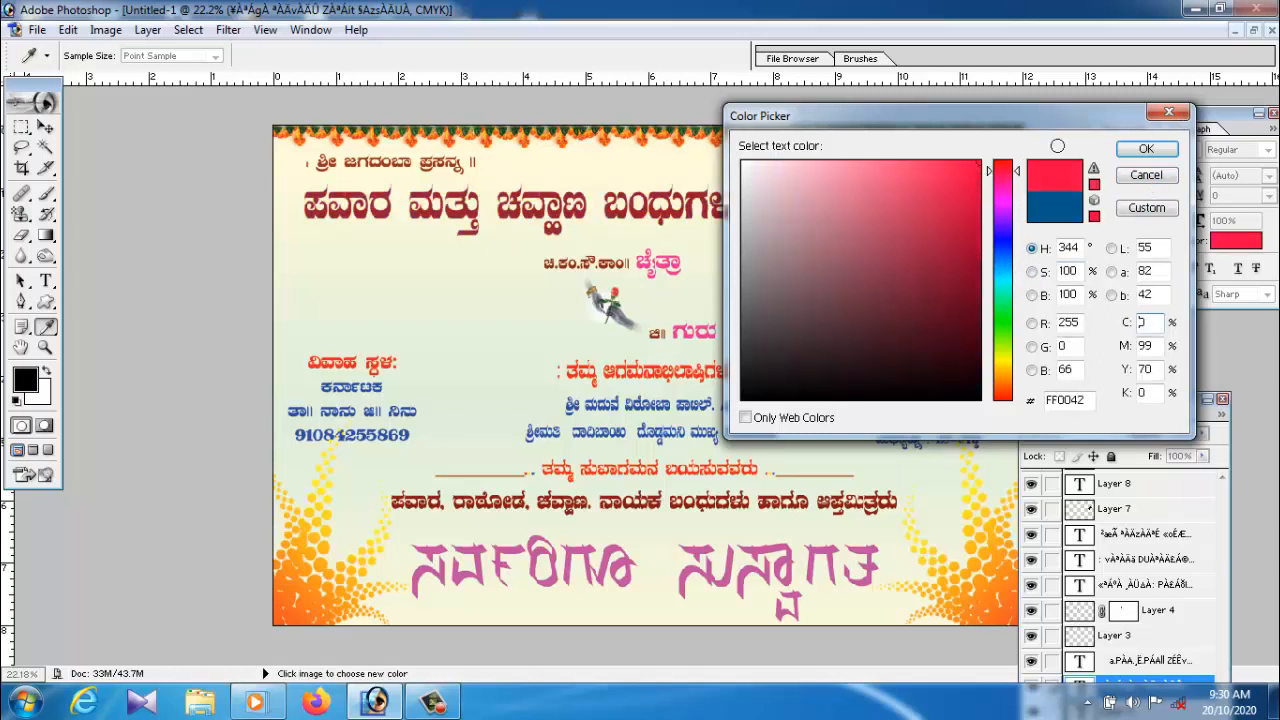
{"action": "left_click_drag", "start_coordinate": [950, 263], "coordinate": [1060, 263]}
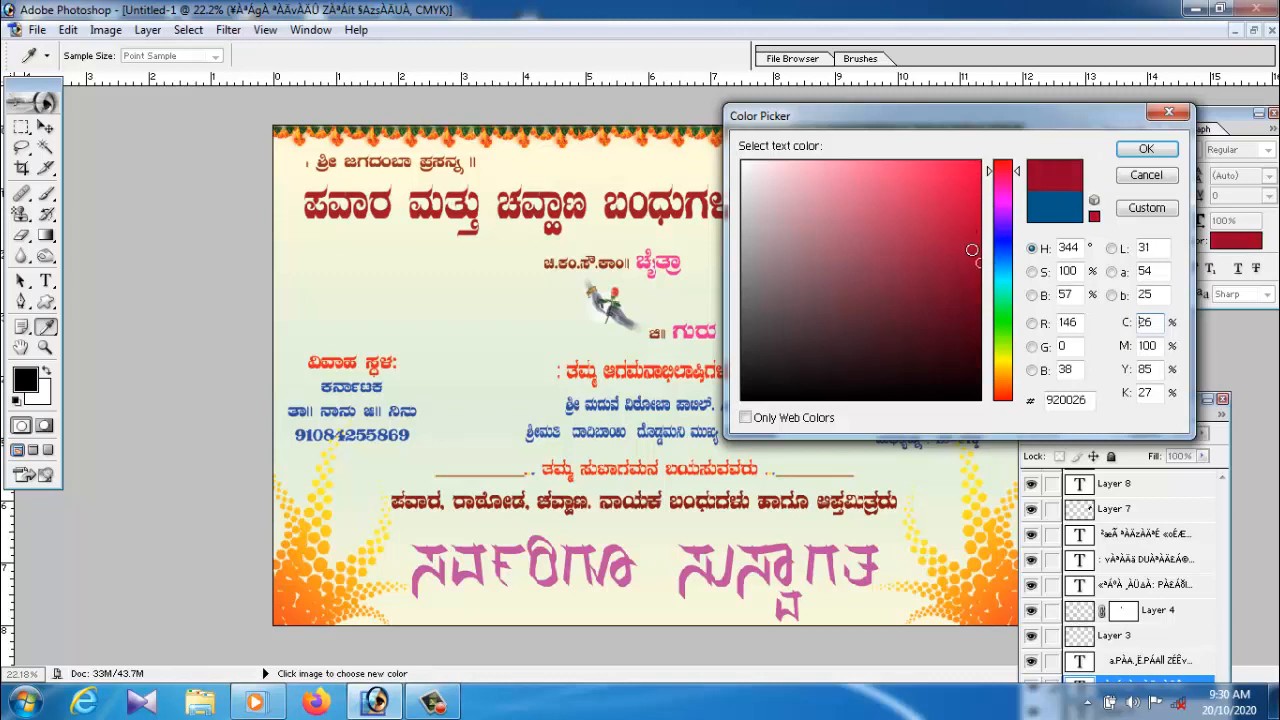
{"action": "left_click", "coordinate": [1146, 149]}
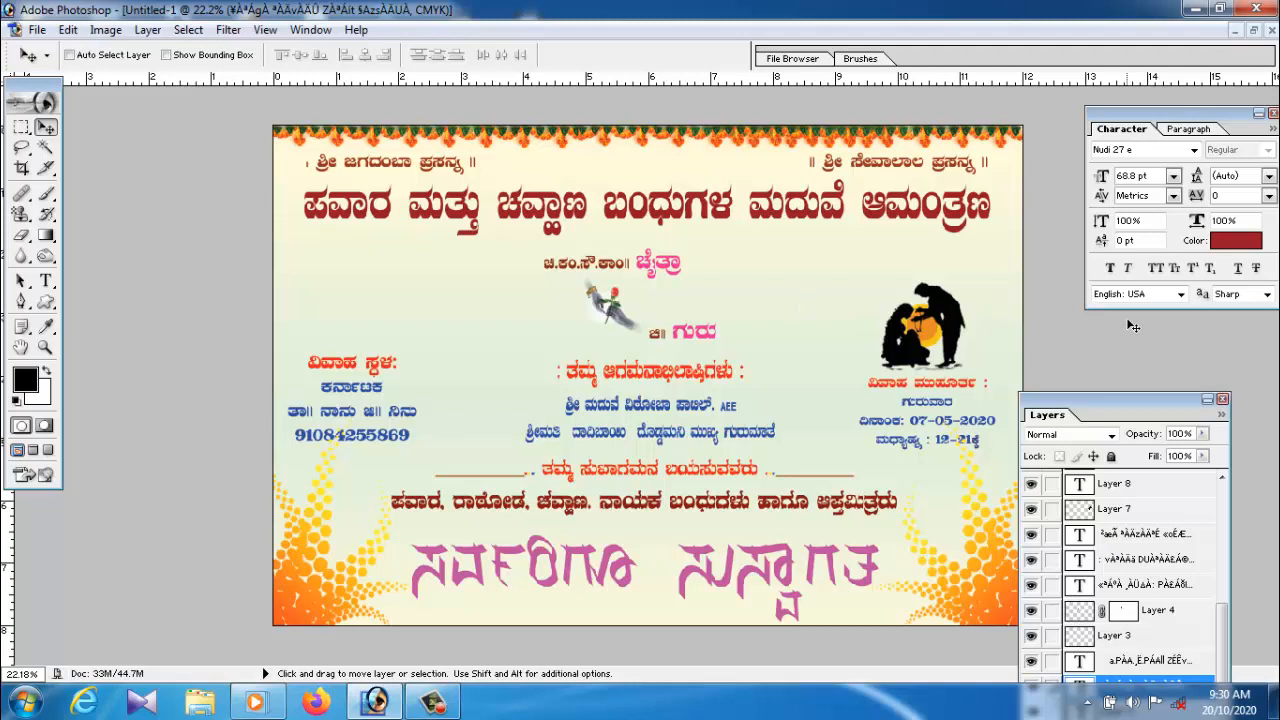
{"action": "key", "text": "ctrl+z"}
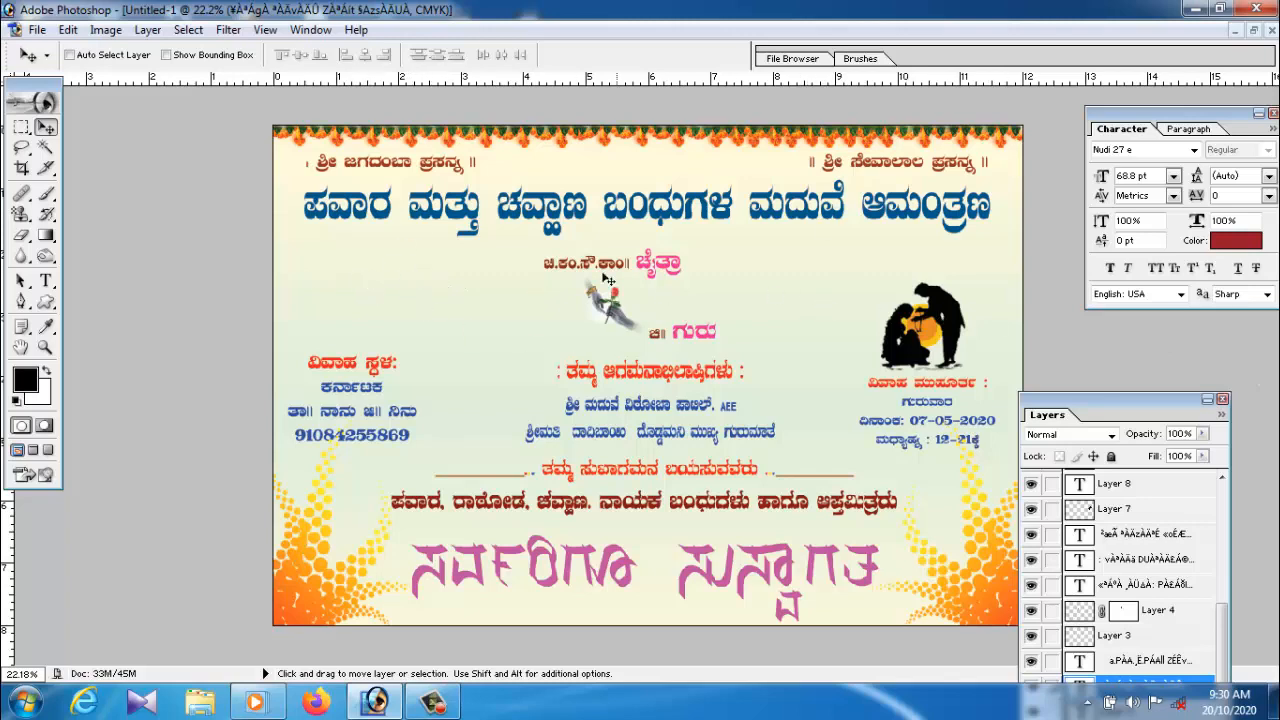
Start opening a file and look through the images in the Desktop's Work folder
{"action": "left_click", "coordinate": [36, 29]}
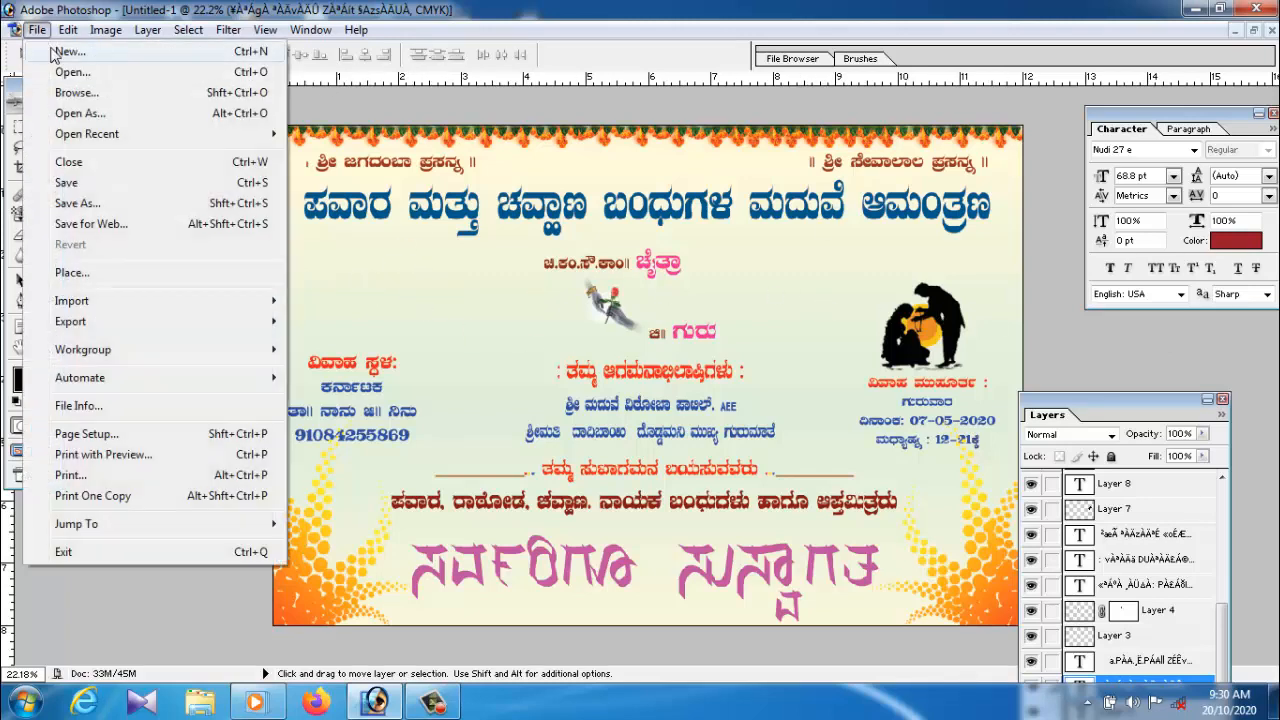
{"action": "left_click", "coordinate": [62, 73]}
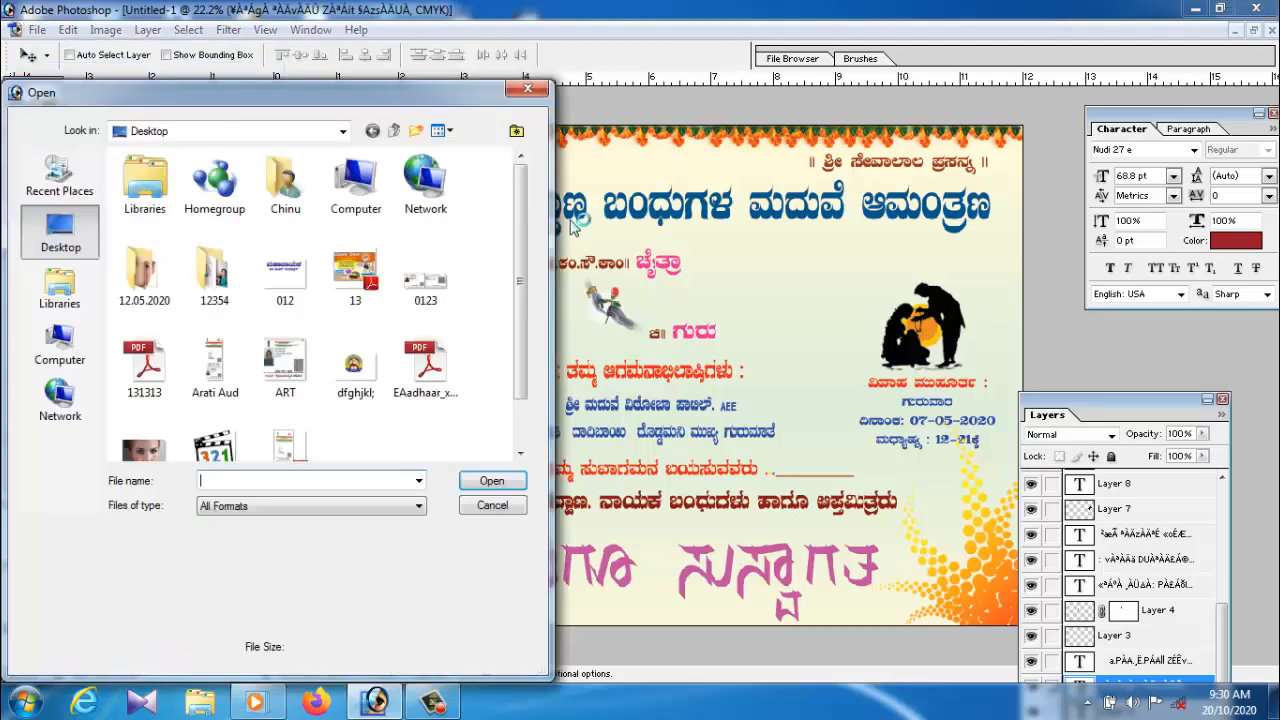
{"action": "left_click_drag", "start_coordinate": [523, 225], "coordinate": [523, 252]}
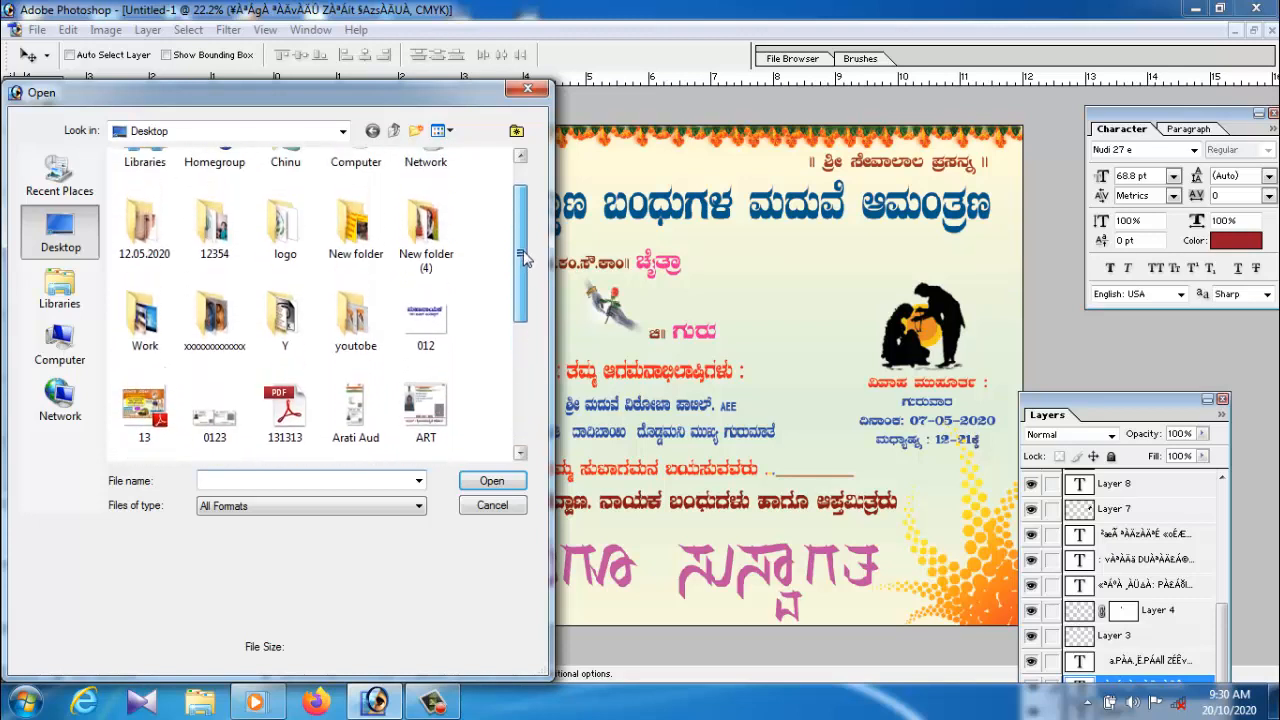
{"action": "double_click", "coordinate": [145, 318]}
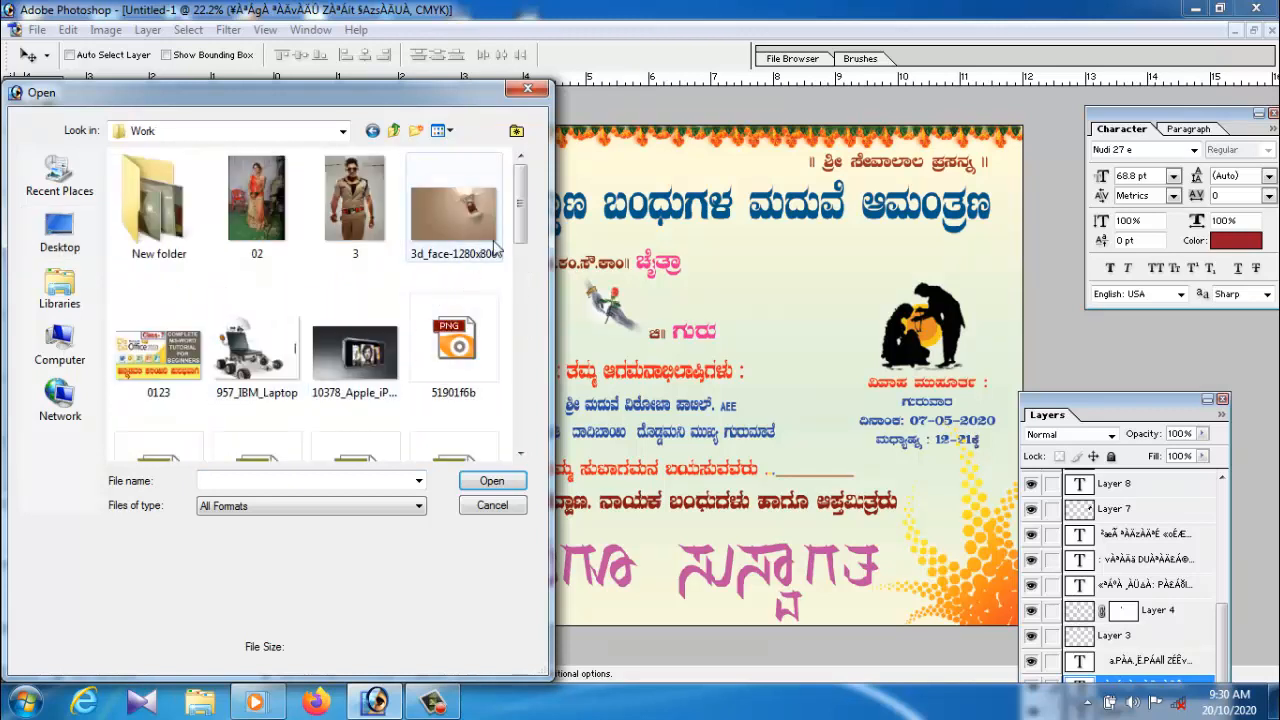
{"action": "mouse_move", "coordinate": [520, 212]}
{"action": "left_mouse_down"}
{"action": "mouse_move", "coordinate": [524, 428]}
{"action": "mouse_move", "coordinate": [521, 195]}
{"action": "left_mouse_up"}
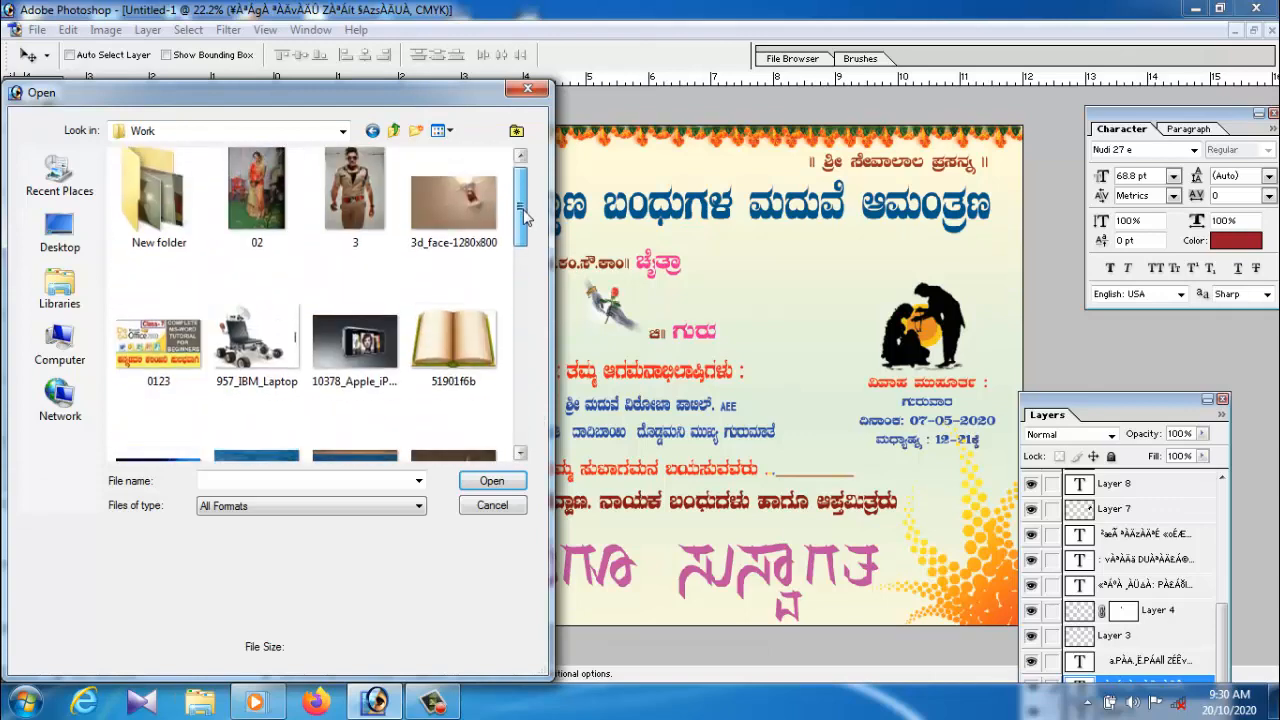
Browse the Desktop and its 12354 and Work folders for a portrait image to add to the invitation
{"action": "left_click", "coordinate": [60, 232]}
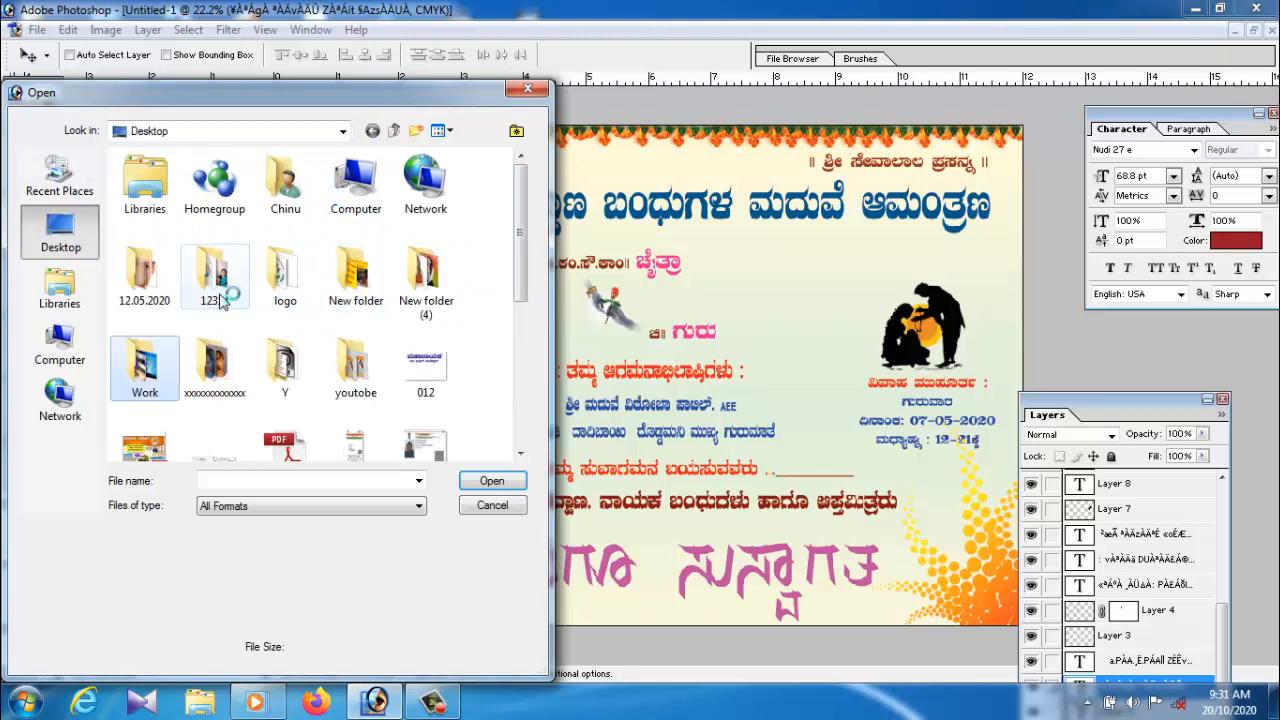
{"action": "double_click", "coordinate": [222, 294]}
{"action": "left_click", "coordinate": [372, 130]}
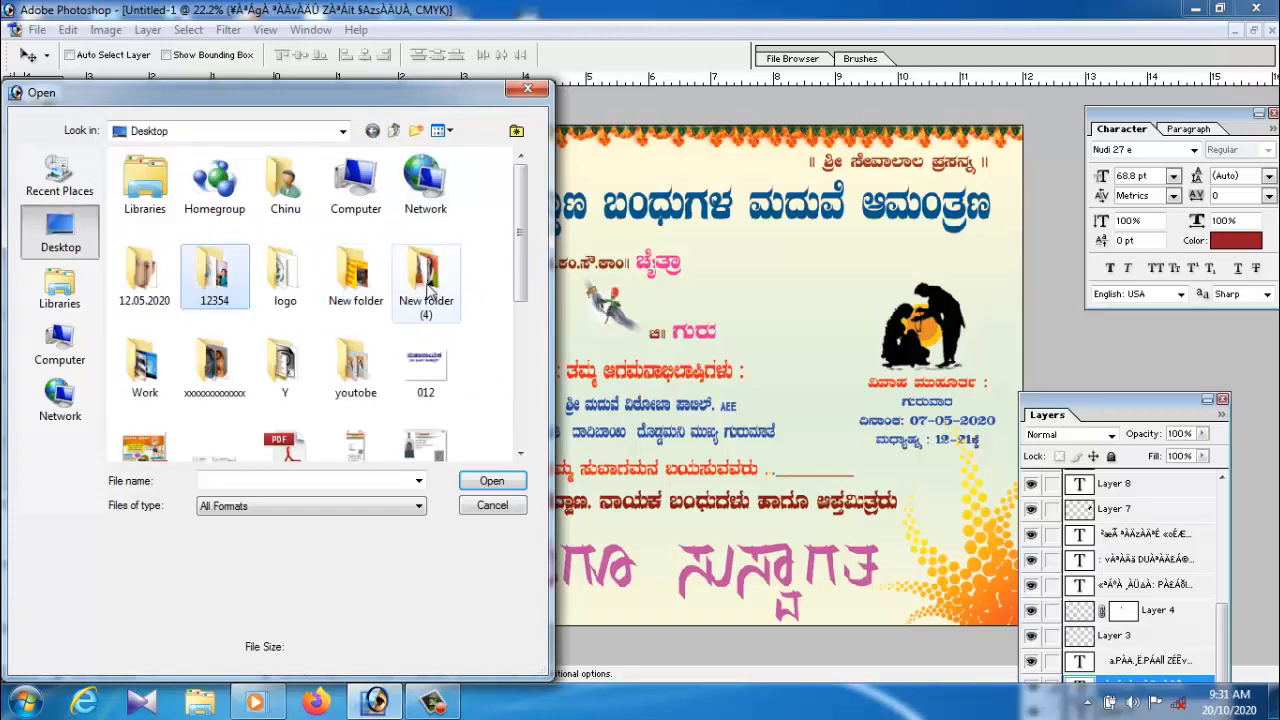
{"action": "scroll", "coordinate": [521, 251], "scroll_direction": "down", "scroll_amount": 1}
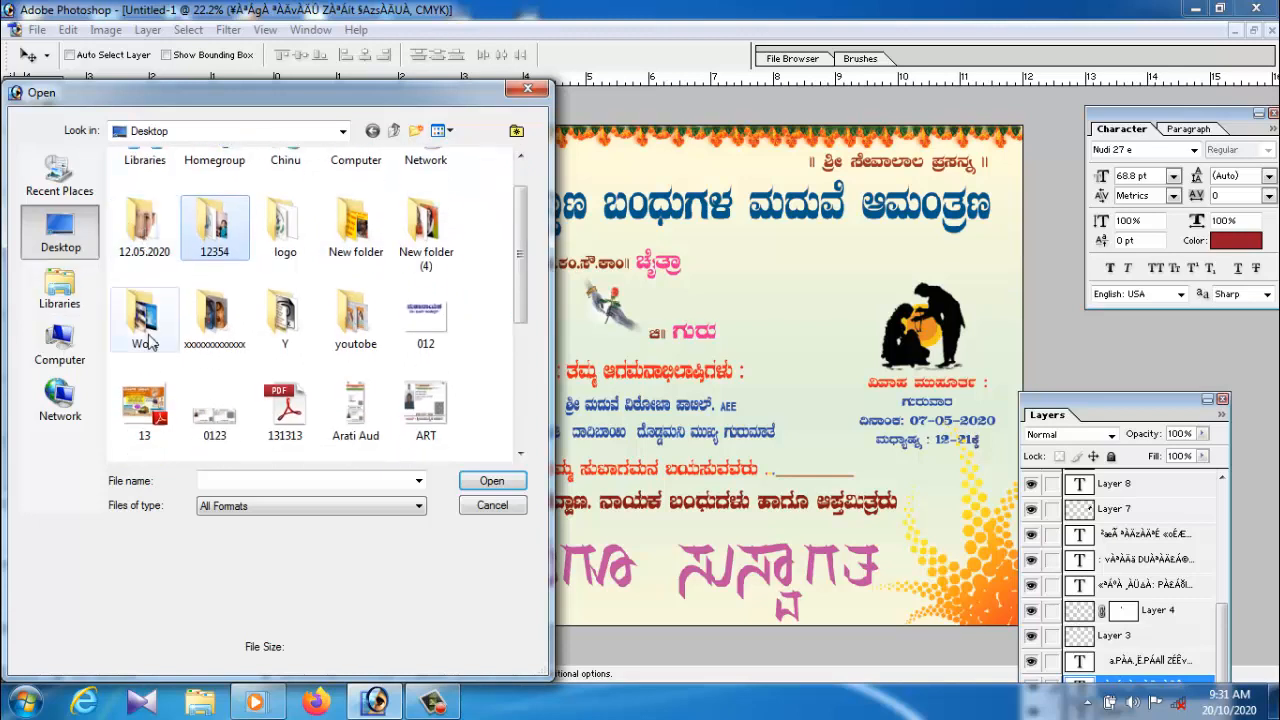
{"action": "left_click", "coordinate": [144, 225]}
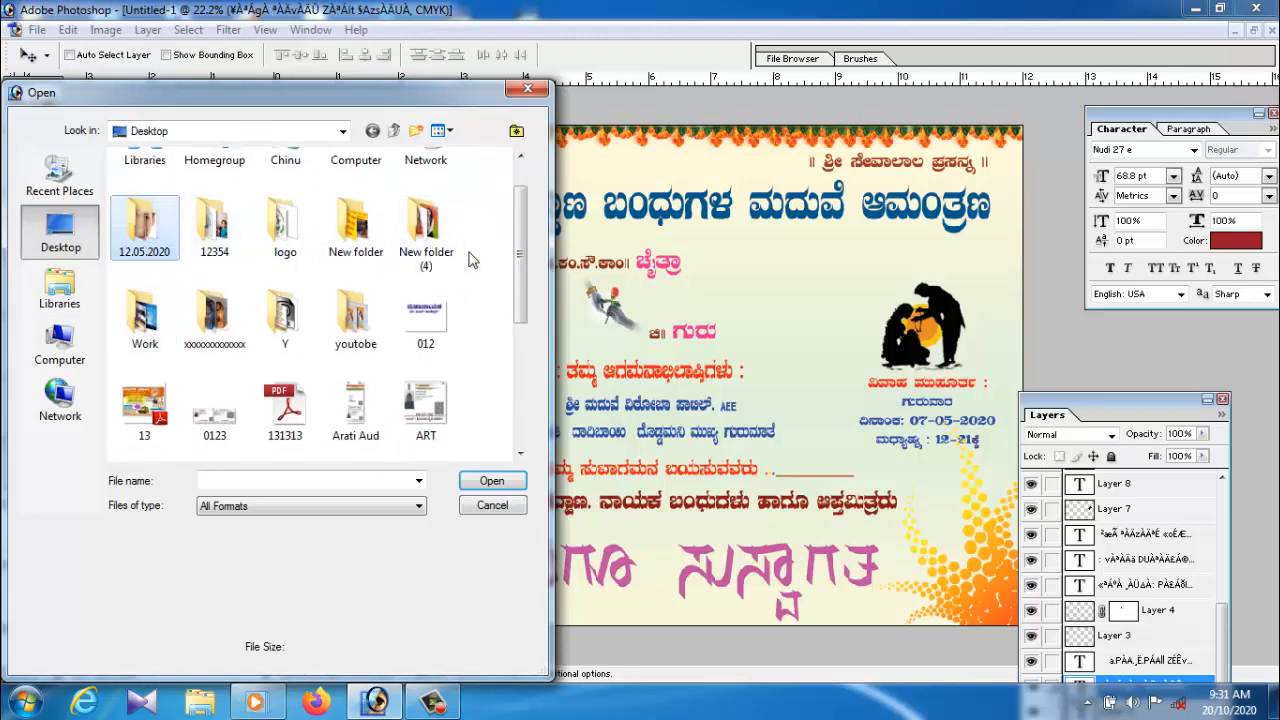
{"action": "left_click_drag", "start_coordinate": [521, 253], "coordinate": [521, 200]}
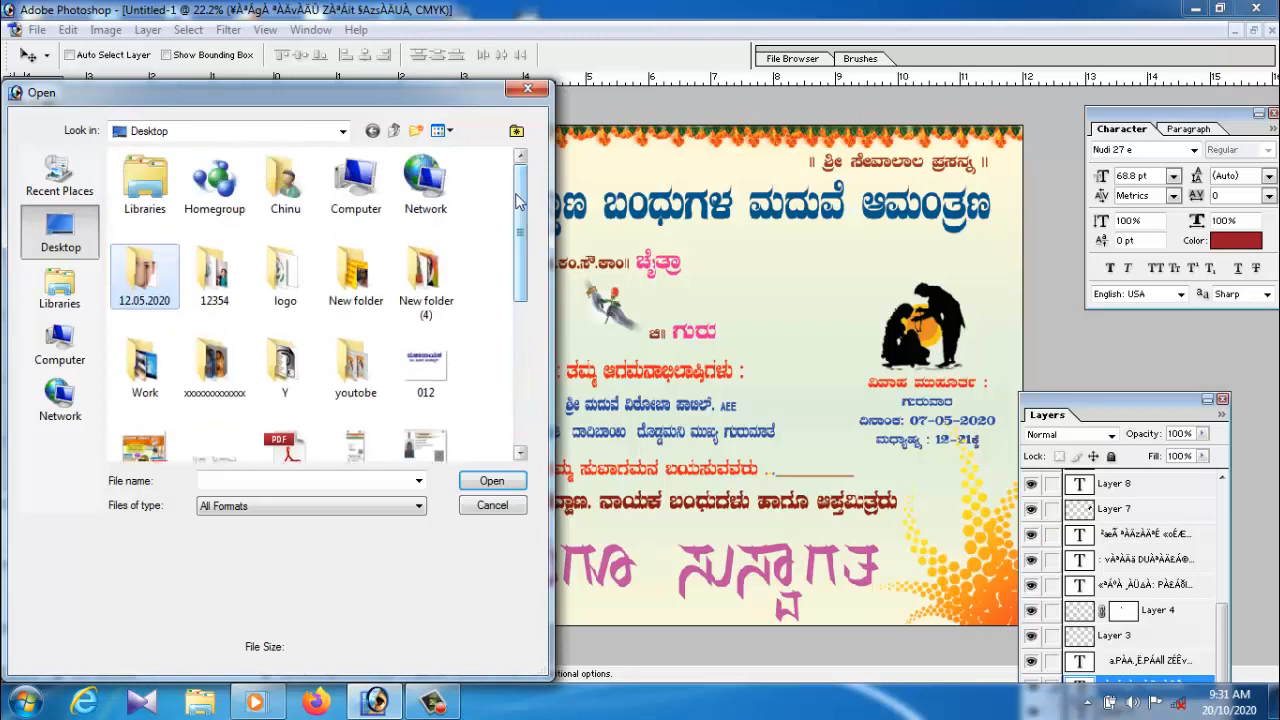
{"action": "left_click", "coordinate": [61, 236]}
{"action": "left_click_drag", "start_coordinate": [520, 248], "coordinate": [507, 309]}
{"action": "double_click", "coordinate": [148, 234]}
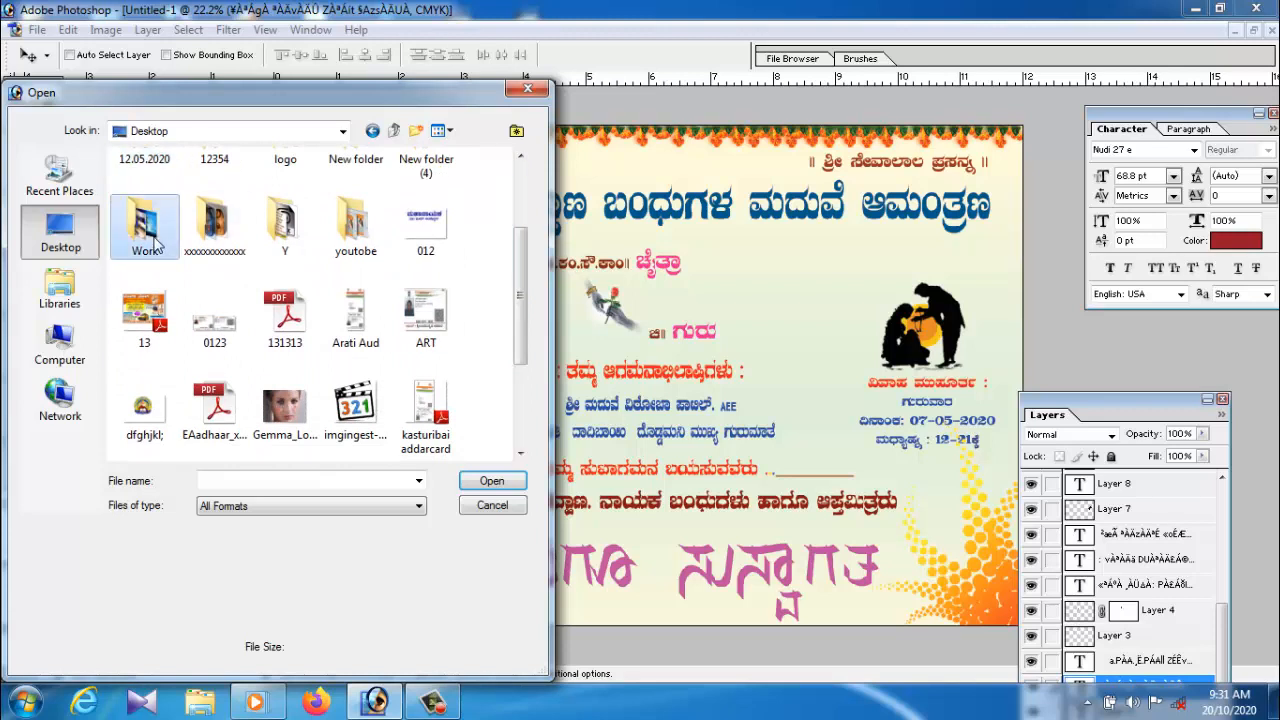
{"action": "left_click", "coordinate": [372, 131]}
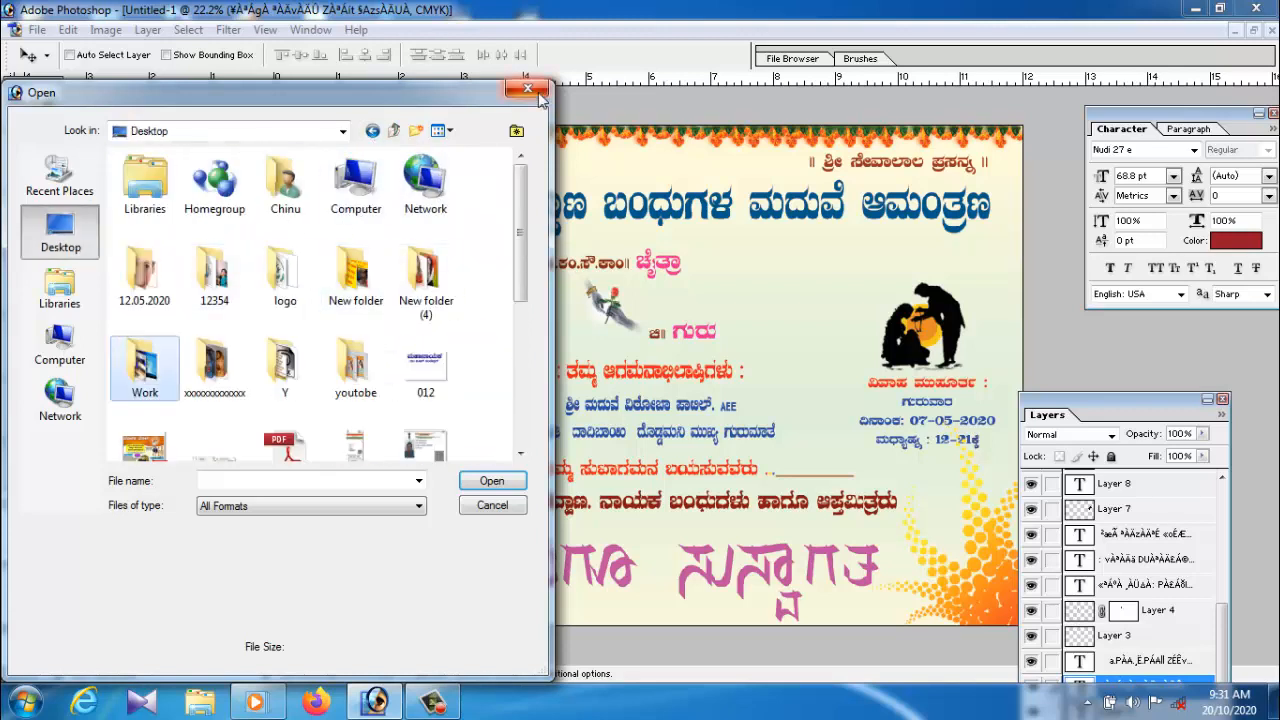
Open the image 54-540906_indian-girl-png-photo-shoot.png from the Desktop's New folder (4)
{"action": "double_click", "coordinate": [426, 275]}
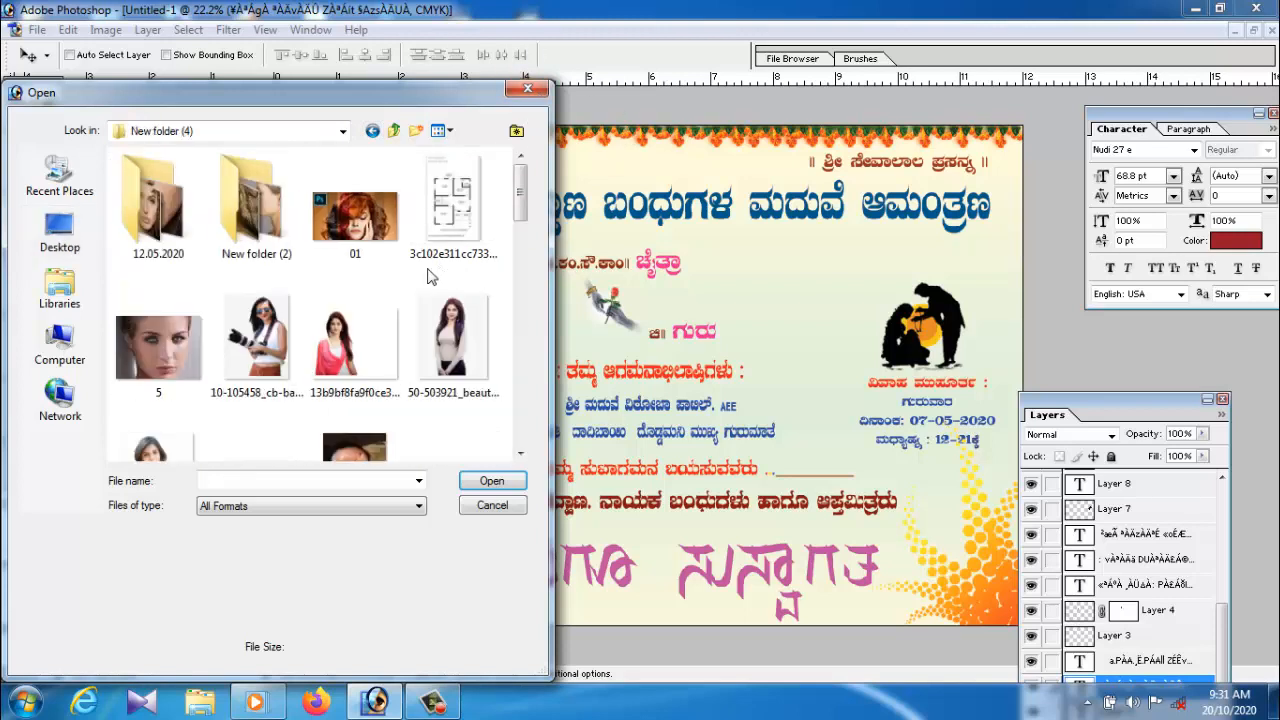
{"action": "left_click_drag", "start_coordinate": [521, 212], "coordinate": [523, 250]}
{"action": "left_click", "coordinate": [158, 285]}
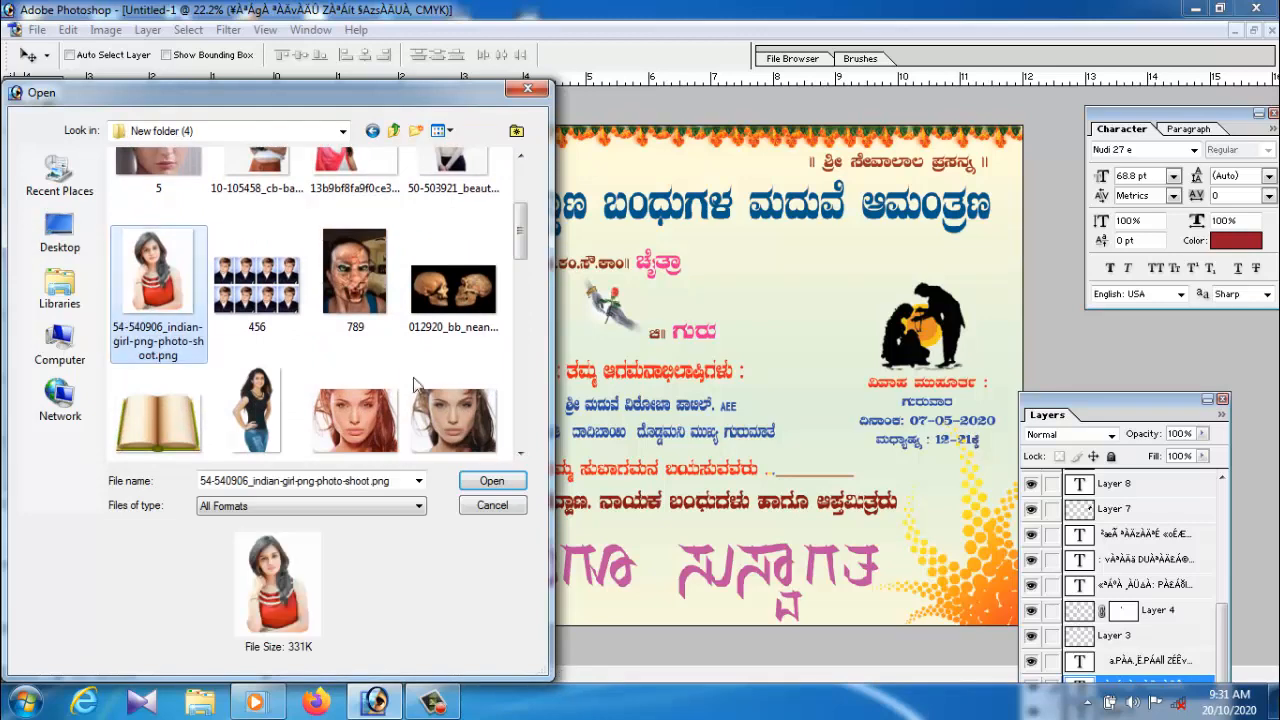
{"action": "left_click", "coordinate": [503, 484]}
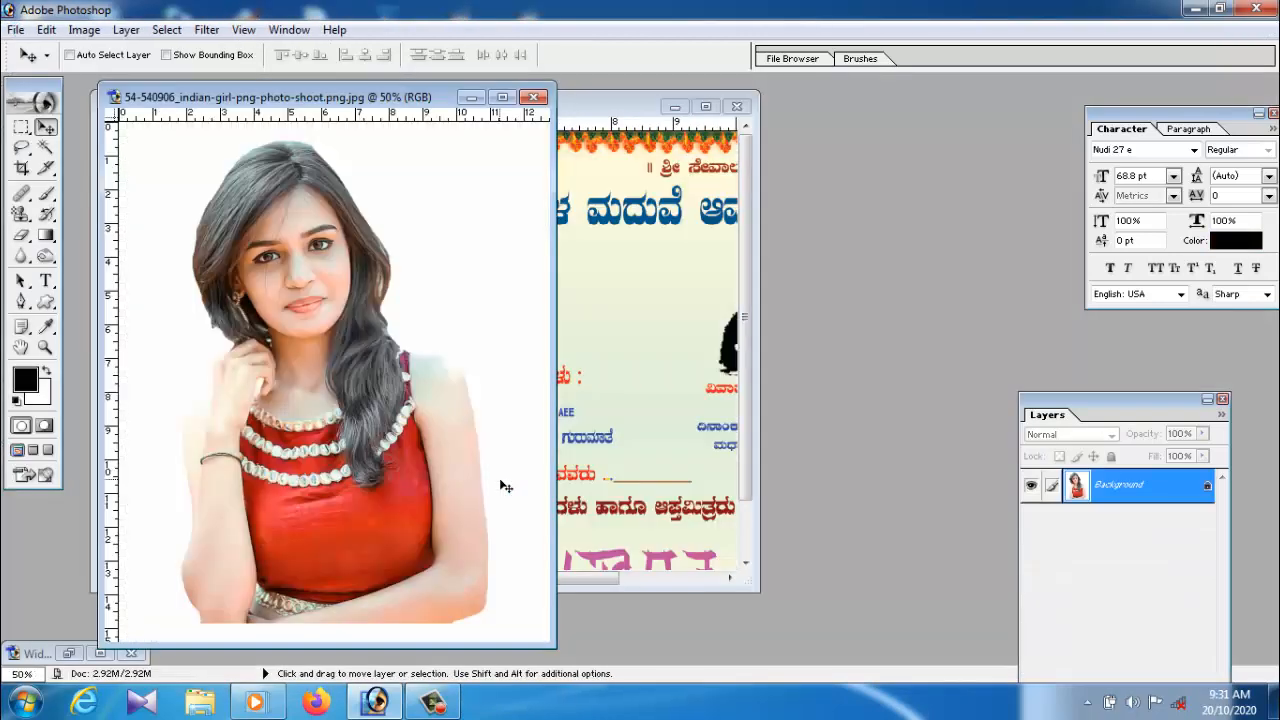
Copy the woman's photo into the invitation document, placing it left of the couple's names
{"action": "left_click_drag", "start_coordinate": [308, 100], "coordinate": [639, 136]}
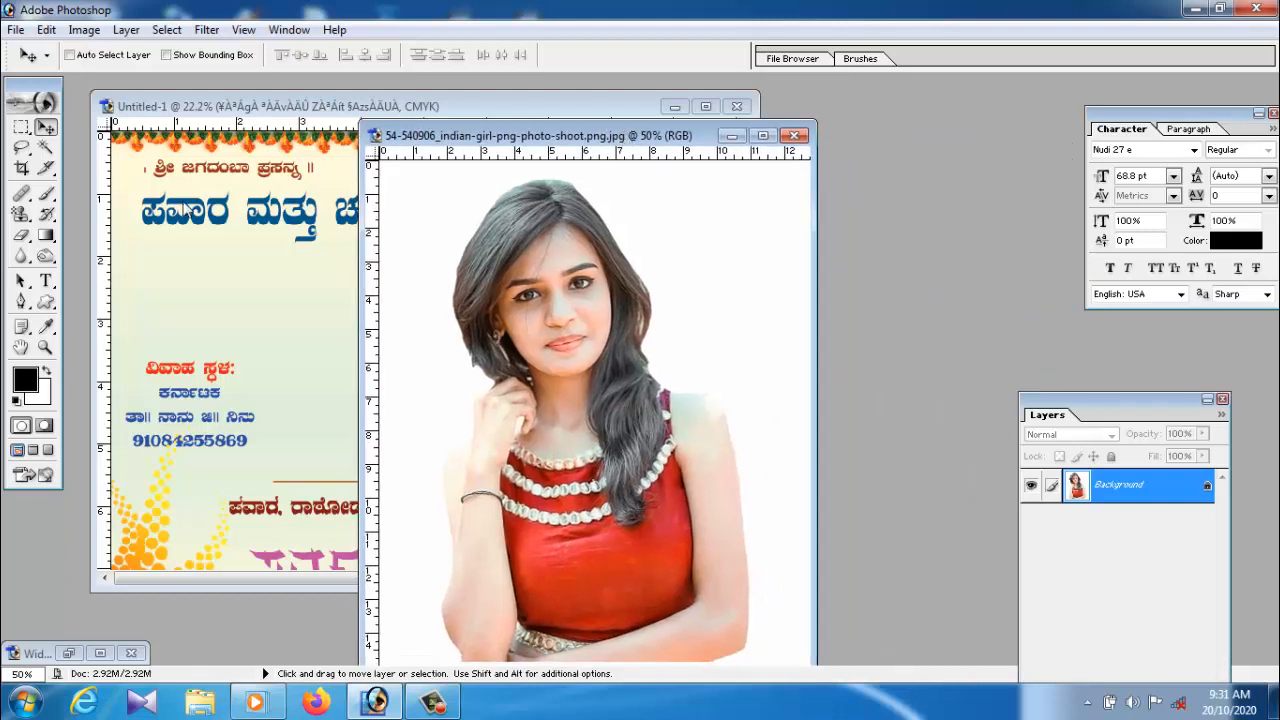
{"action": "left_click", "coordinate": [45, 147]}
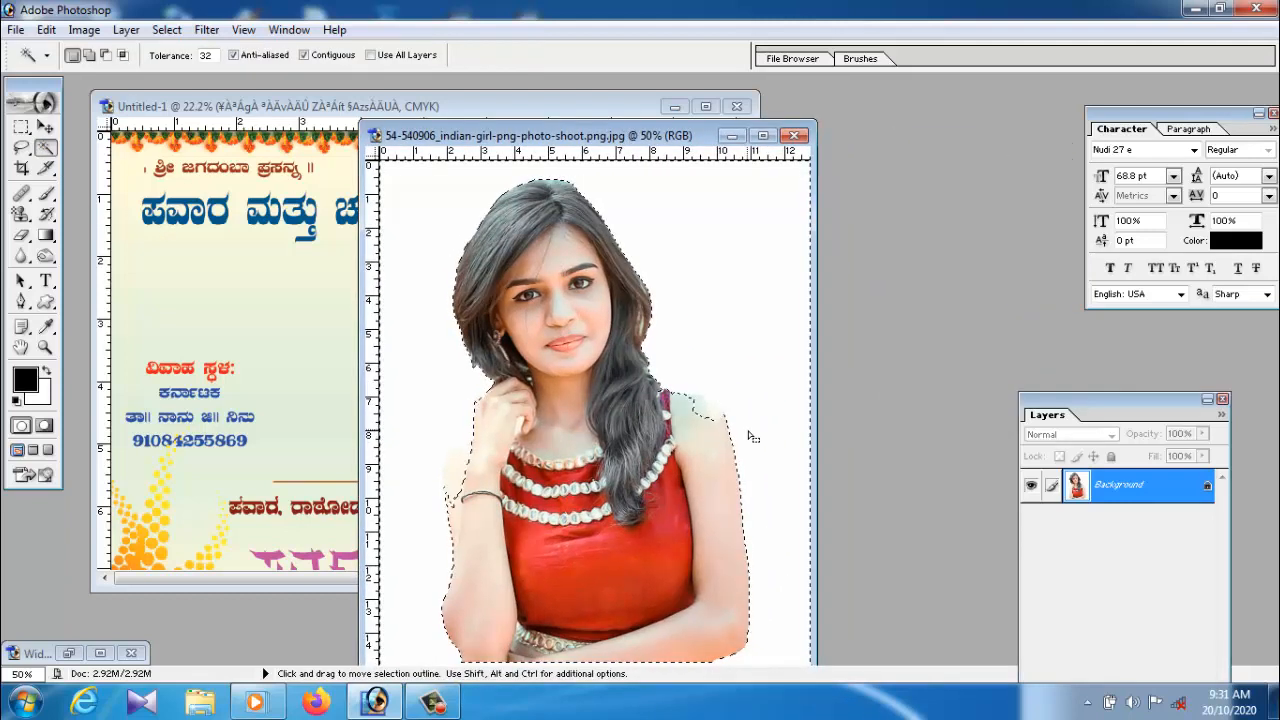
{"action": "key", "text": "ctrl+d"}
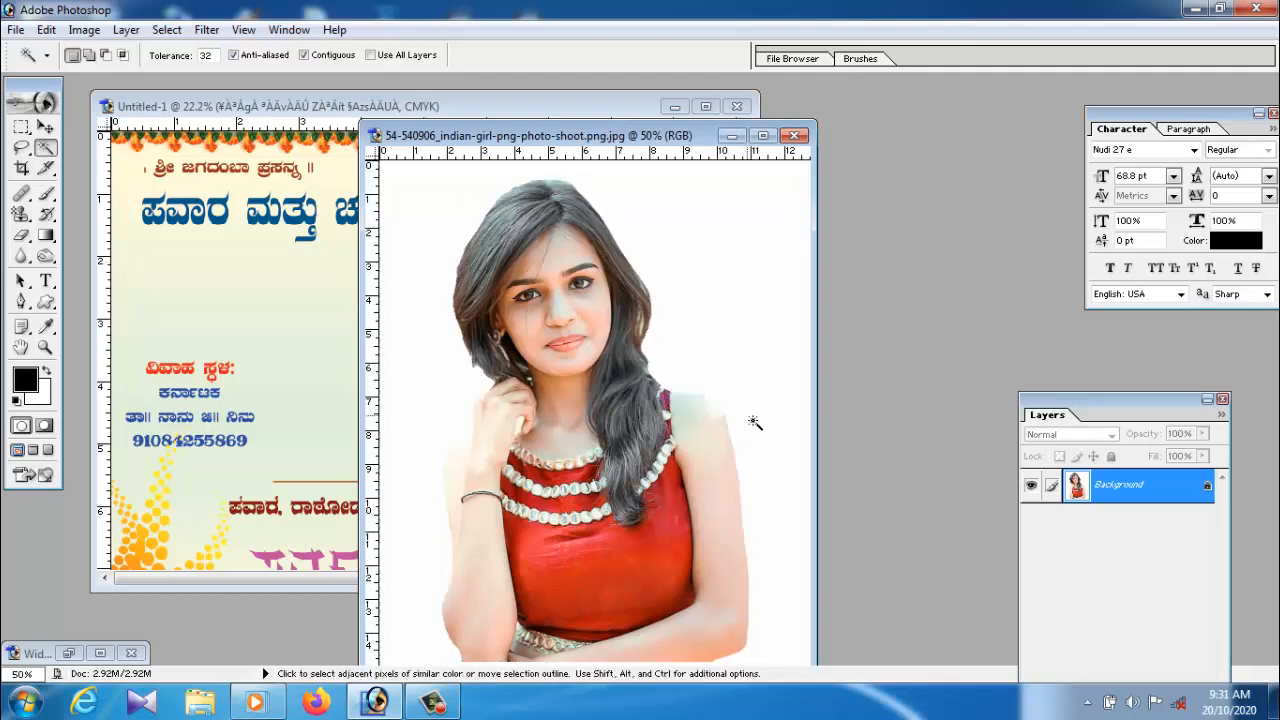
{"action": "left_click", "coordinate": [45, 127]}
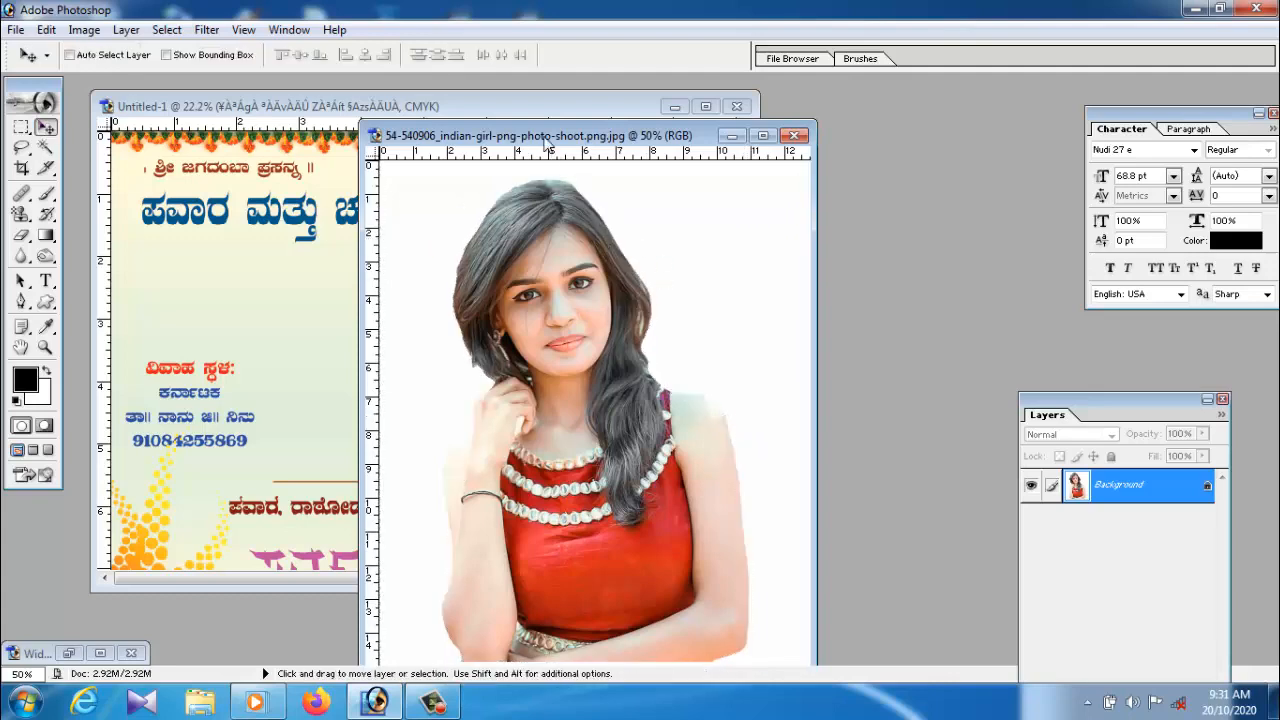
{"action": "left_click_drag", "start_coordinate": [546, 145], "coordinate": [793, 147]}
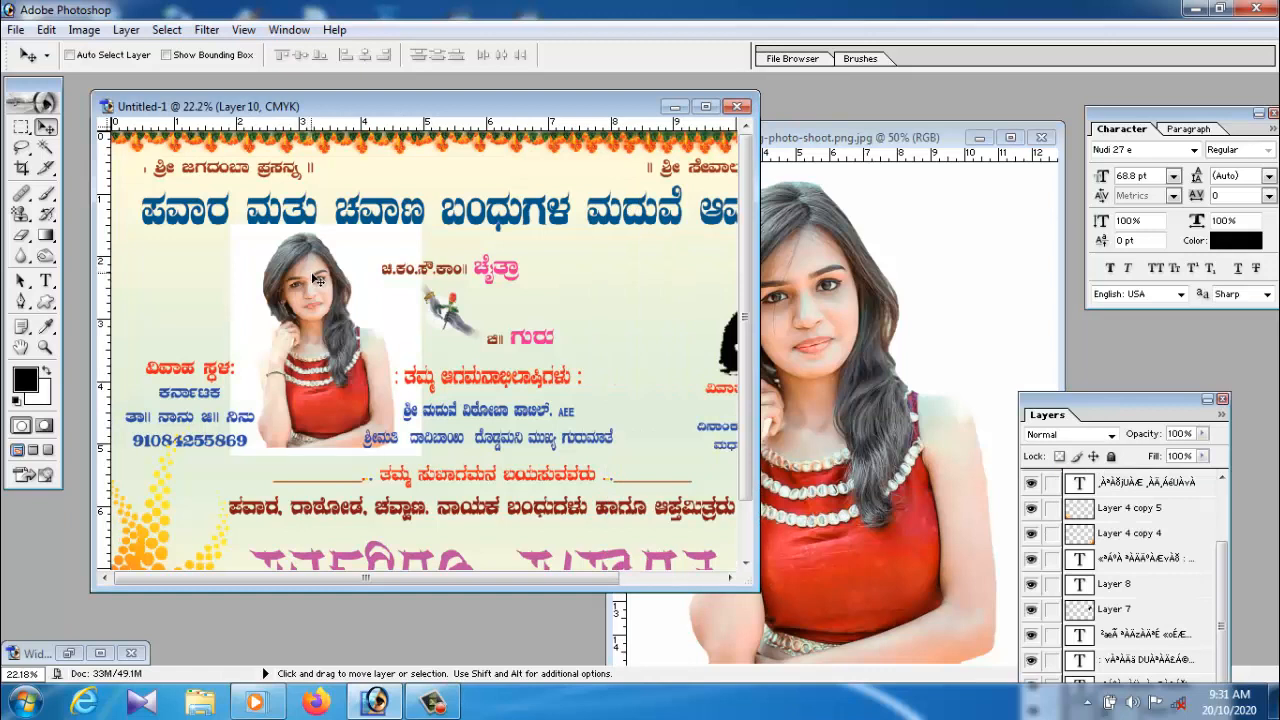
{"action": "left_click_drag", "start_coordinate": [307, 269], "coordinate": [311, 278]}
Select a circular area around the woman's head and upper body and feather the selection by 30 pixels
{"action": "right_click", "coordinate": [21, 130]}
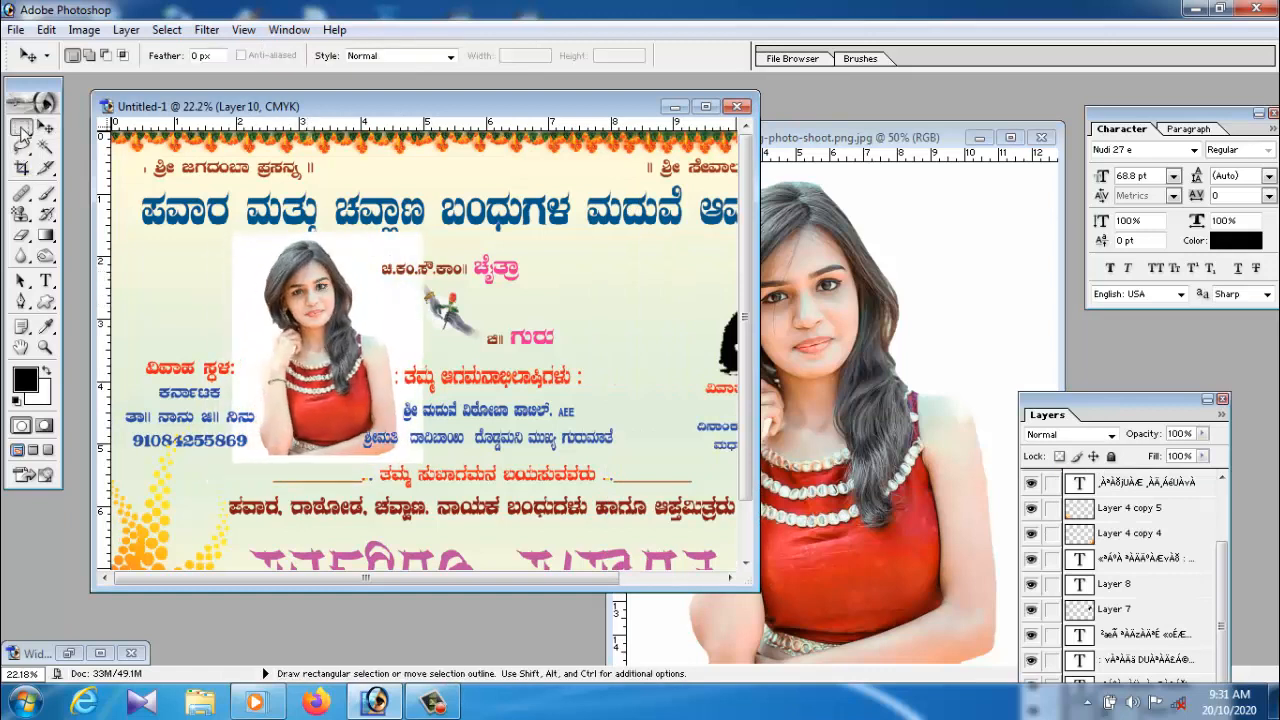
{"action": "left_click", "coordinate": [74, 146]}
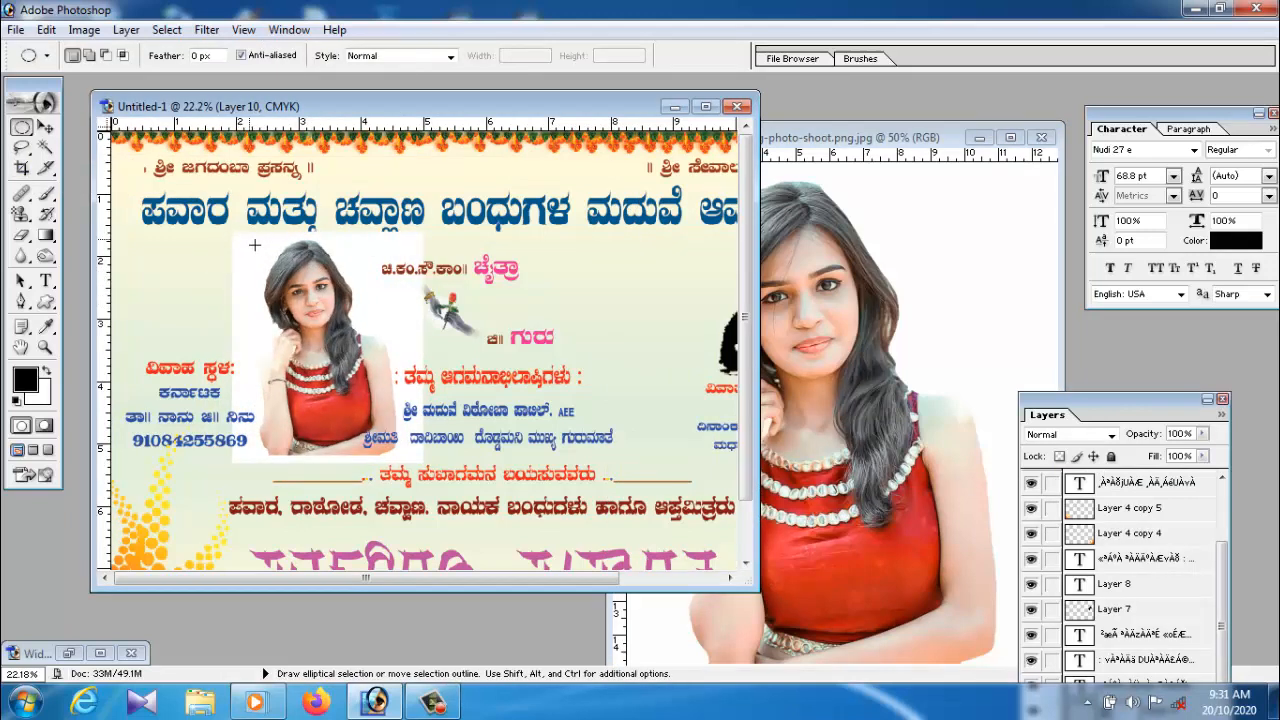
{"action": "left_click_drag", "start_coordinate": [406, 415], "coordinate": [412, 412]}
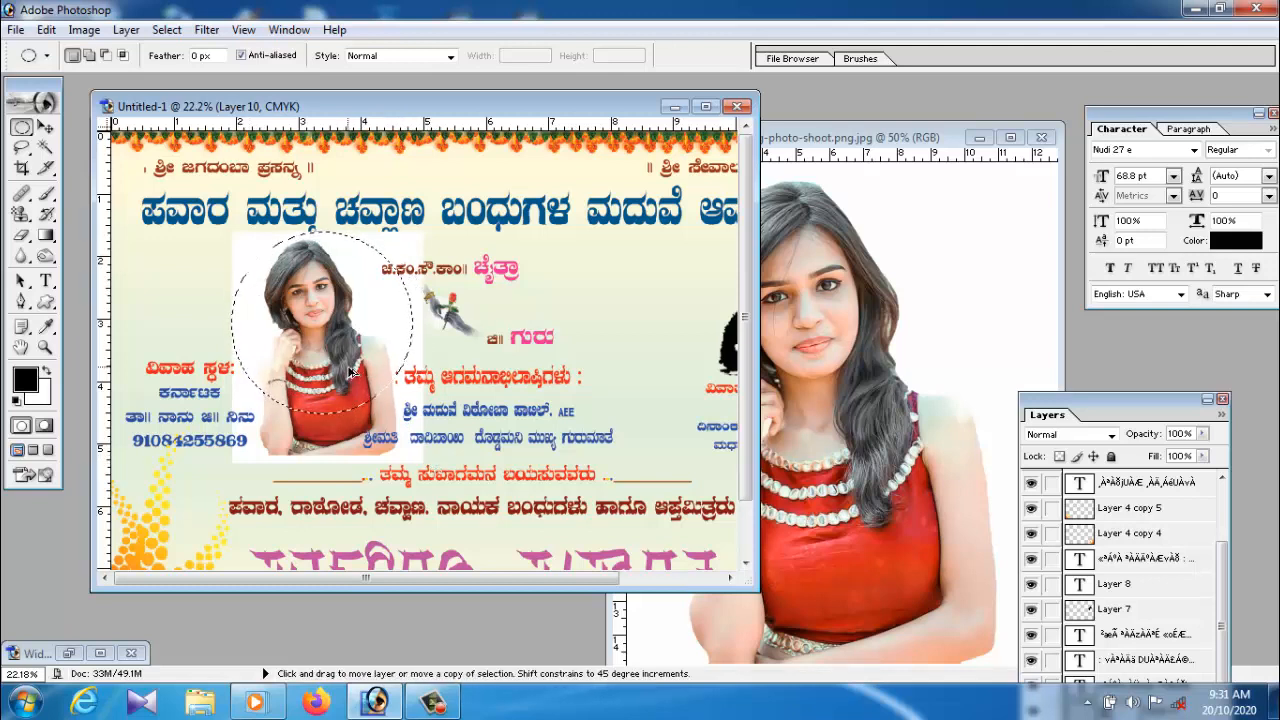
{"action": "key", "text": "ctrl+alt+d"}
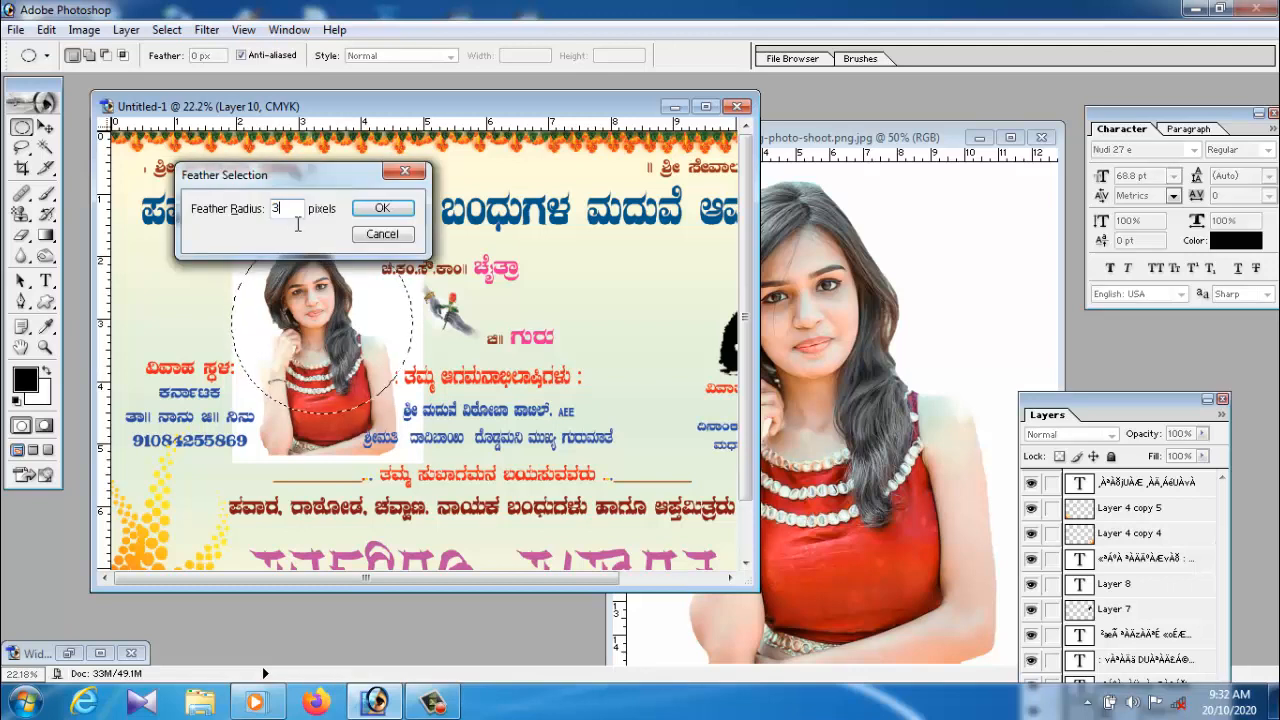
{"action": "type", "text": "30"}
{"action": "left_click", "coordinate": [376, 210]}
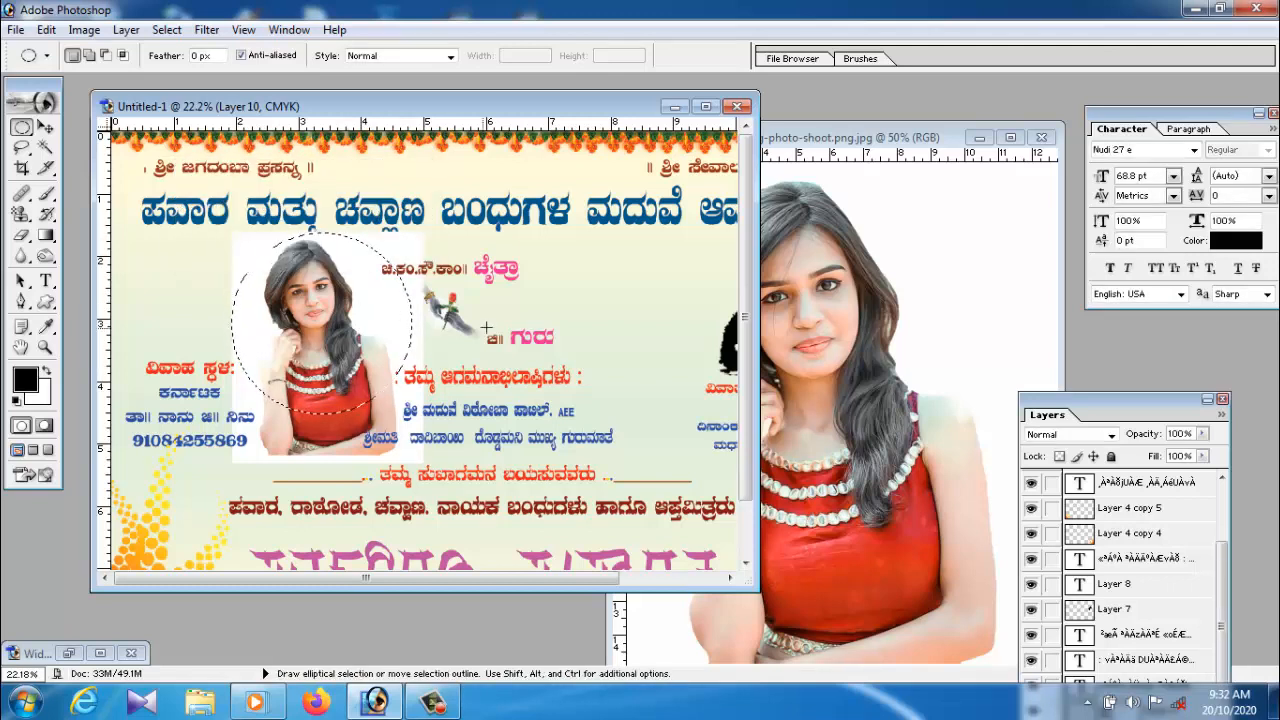
Invert the selection, delete the photo area outside the feathered circle, and deselect
{"action": "left_click", "coordinate": [48, 128]}
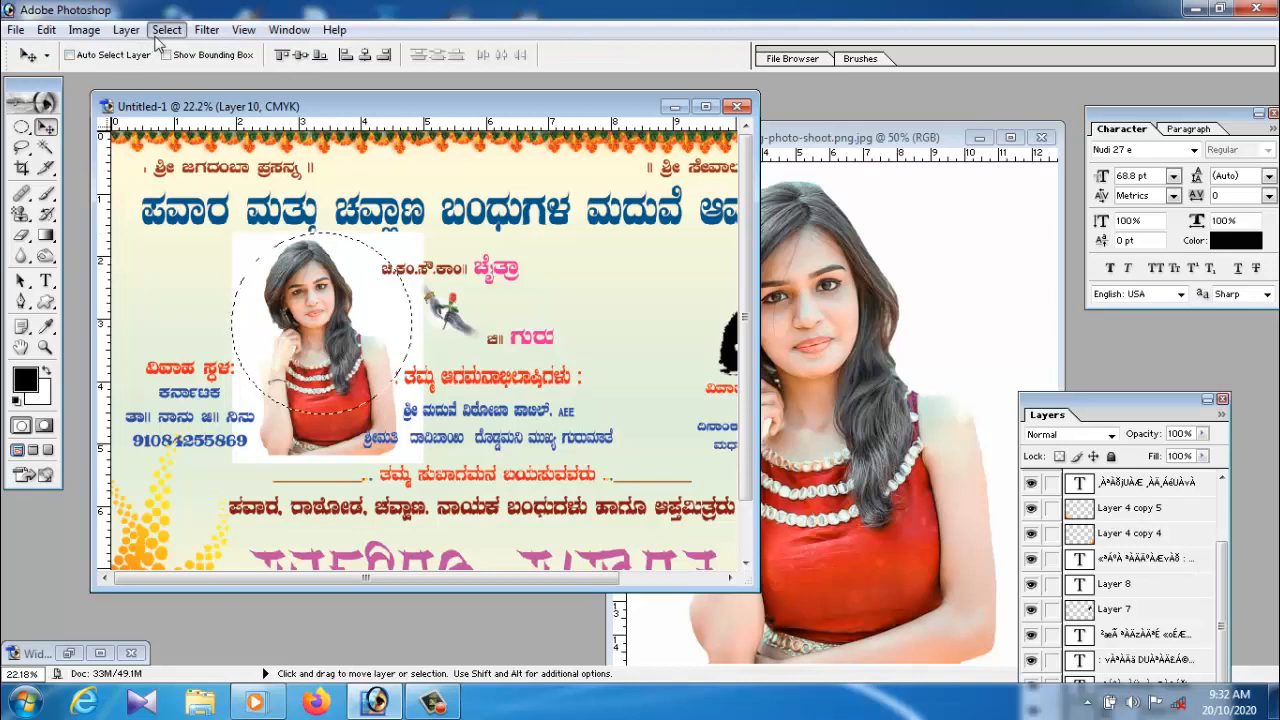
{"action": "left_click", "coordinate": [162, 30]}
{"action": "left_click", "coordinate": [185, 113]}
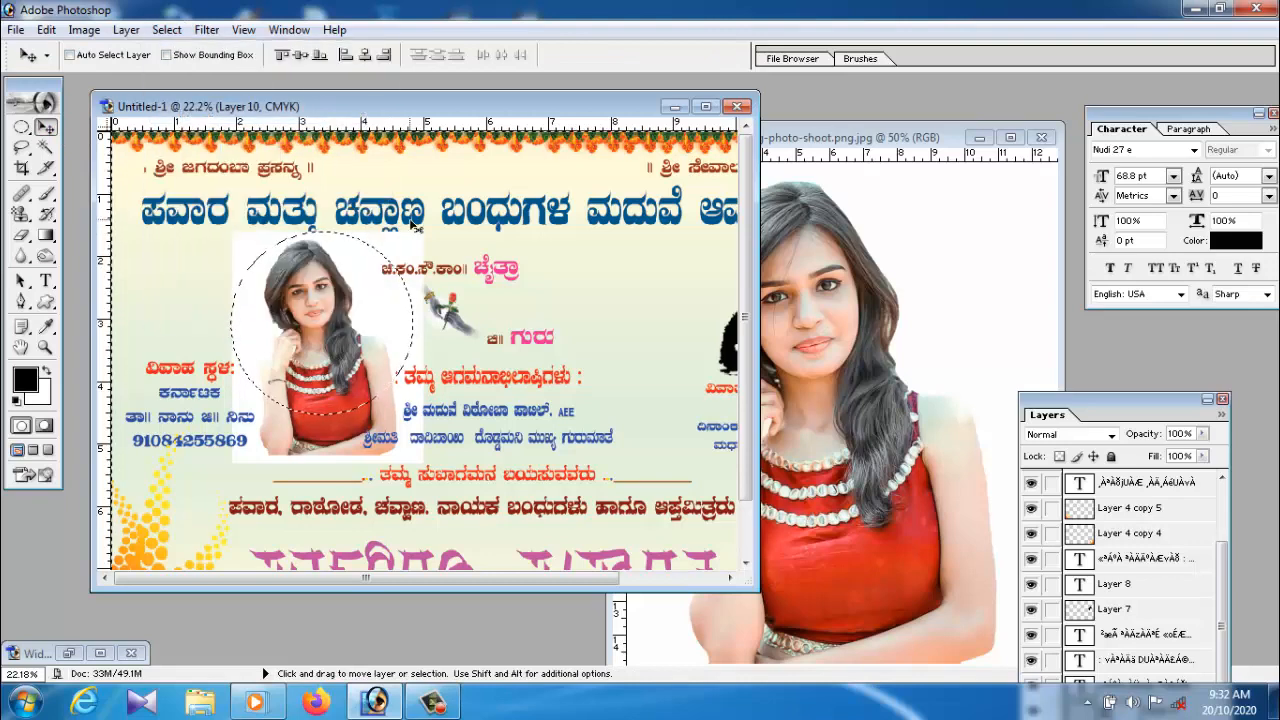
{"action": "key", "text": "Delete"}
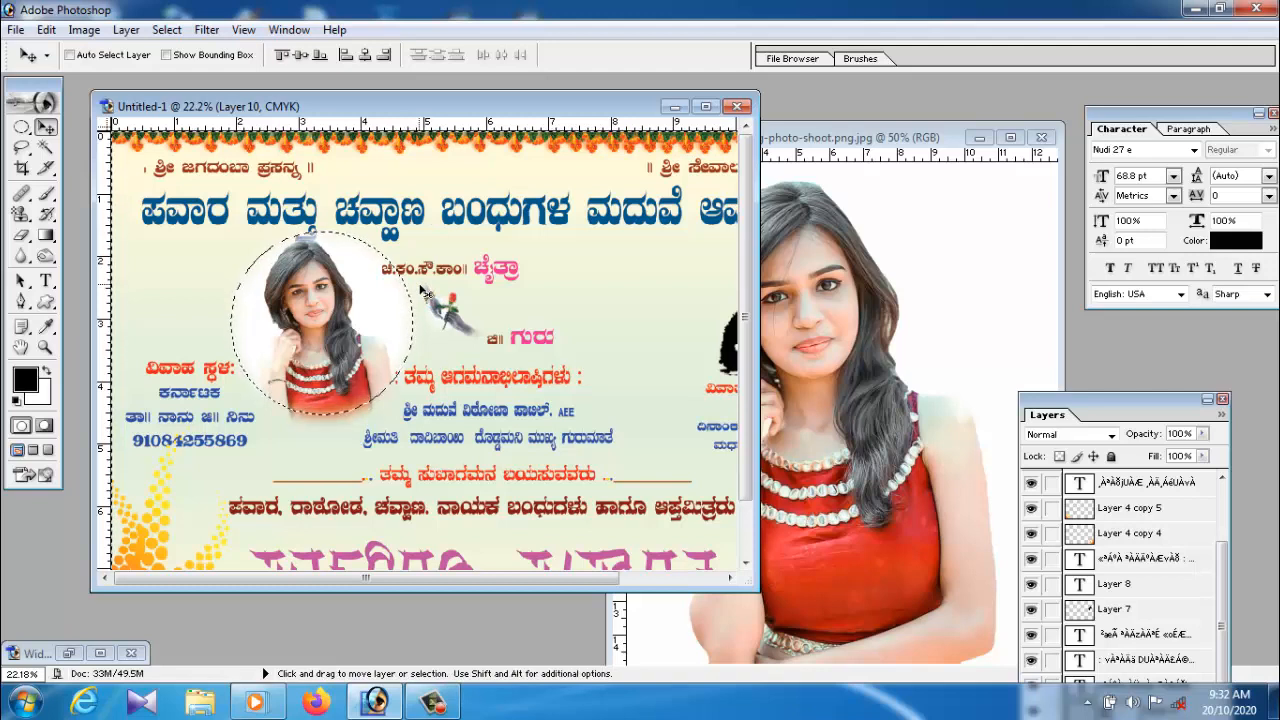
{"action": "key", "text": "ctrl+d"}
Move the round portrait to the right of the couple's names and scale it down
{"action": "left_click", "coordinate": [22, 128]}
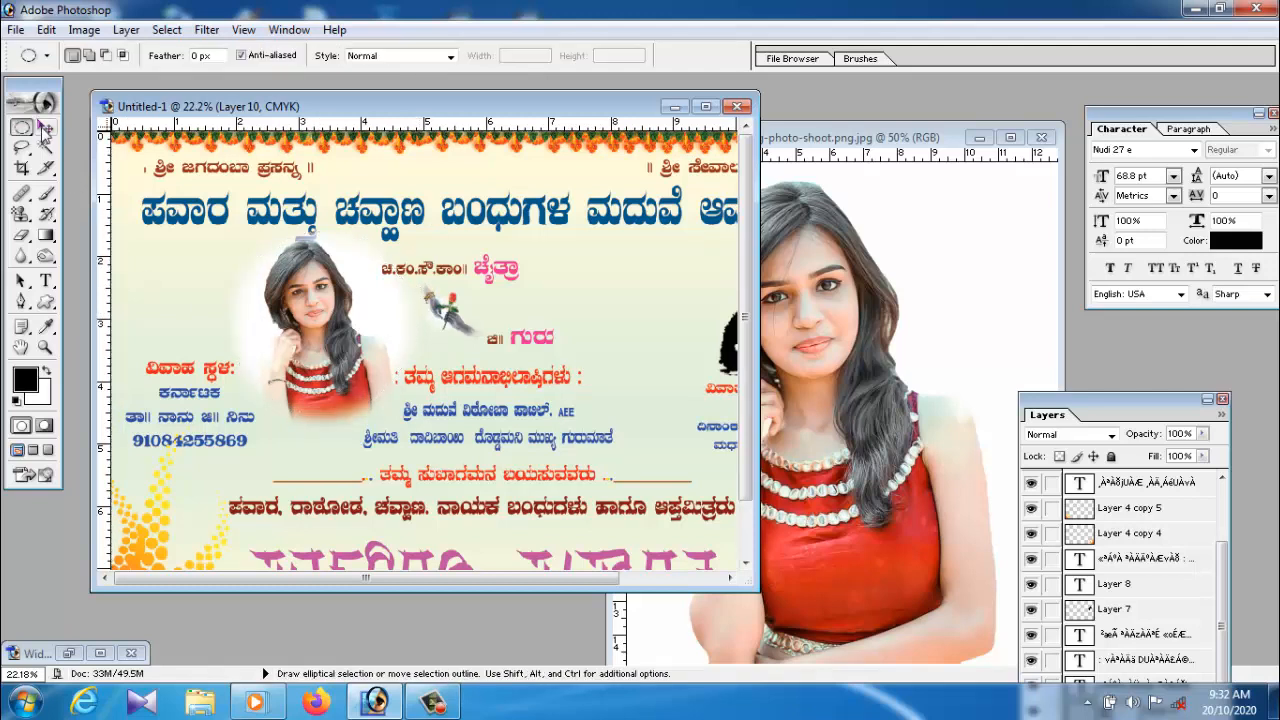
{"action": "left_click", "coordinate": [46, 127]}
{"action": "left_click_drag", "start_coordinate": [340, 362], "coordinate": [641, 340]}
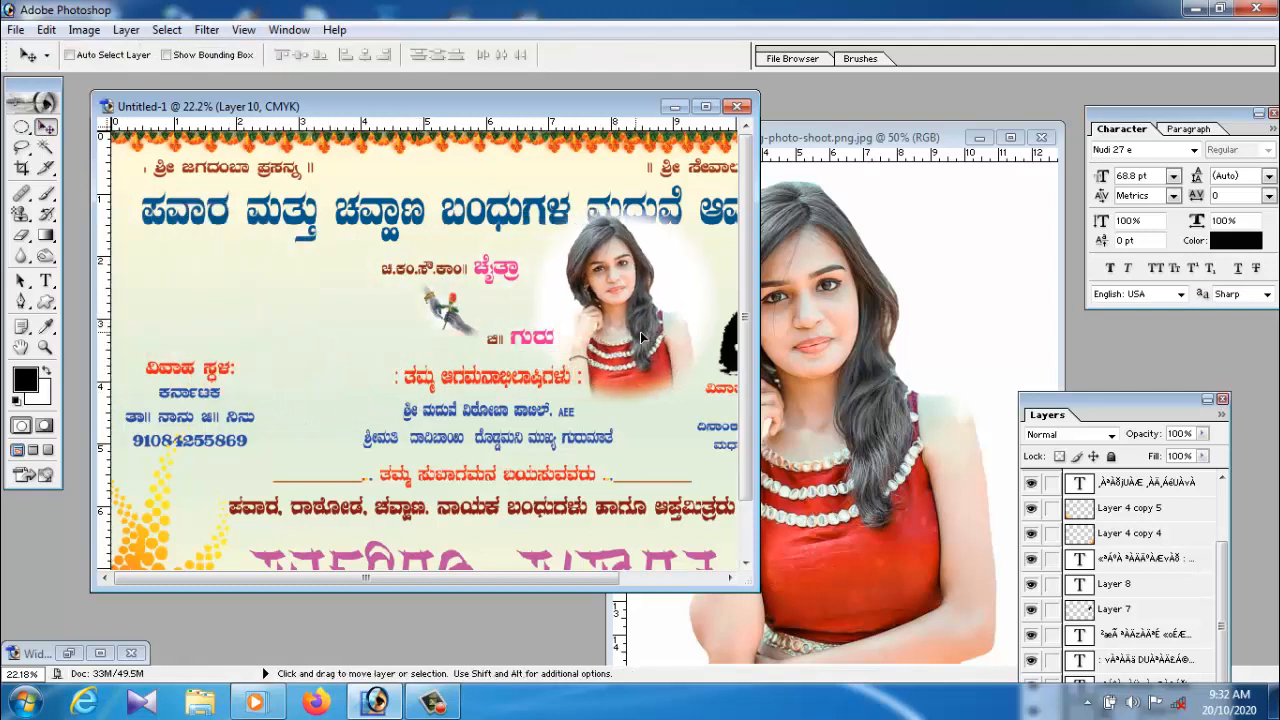
{"action": "key", "text": "ctrl+t"}
{"action": "left_click_drag", "start_coordinate": [725, 210], "coordinate": [707, 262]}
{"action": "key", "text": "Return"}
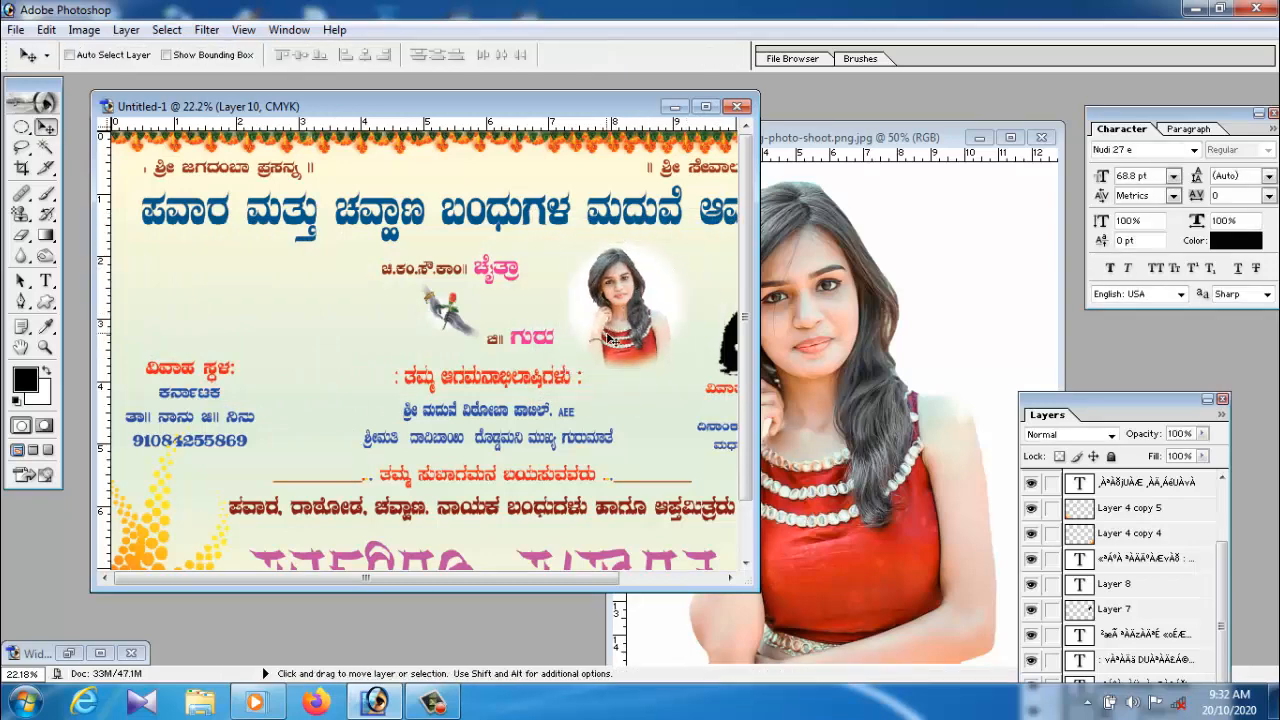
Move the portrait to the left of the couple's names, enlarge it slightly, and maximize the invitation document
{"action": "key", "text": "ctrl+minus"}
{"action": "left_click_drag", "start_coordinate": [540, 302], "coordinate": [346, 362]}
{"action": "key", "text": "ctrl+t"}
{"action": "key", "text": "Return"}
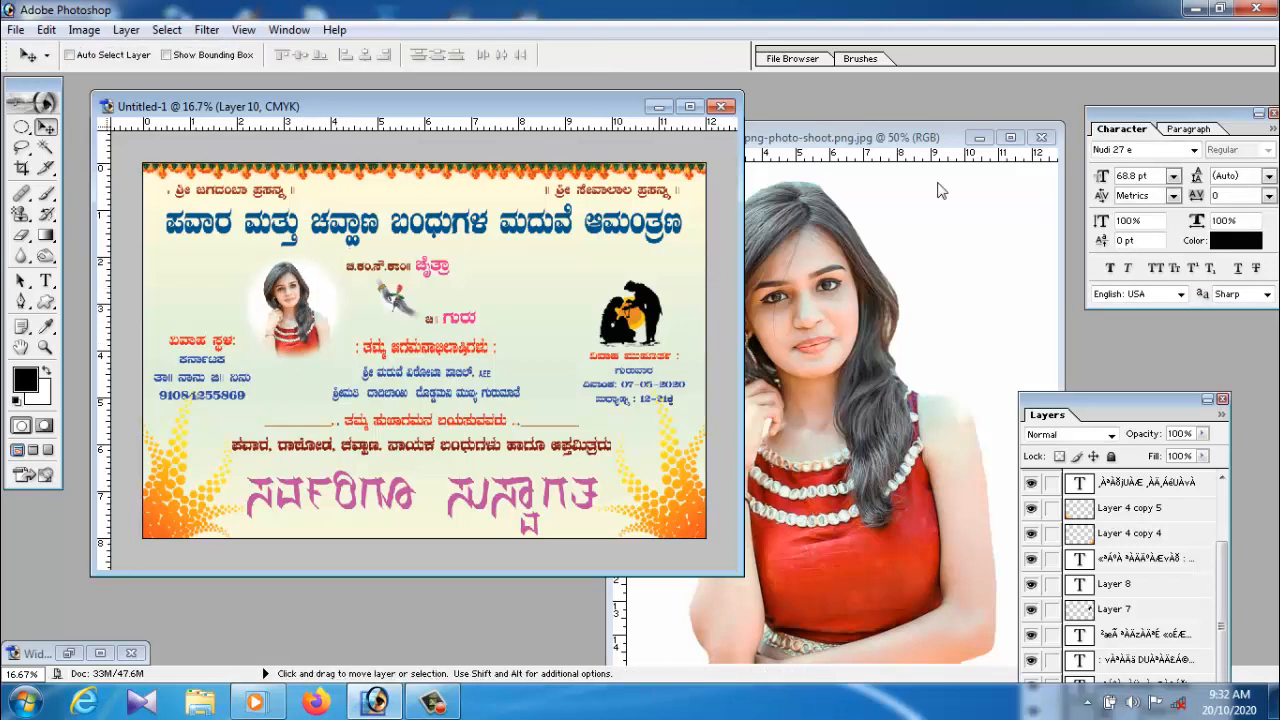
{"action": "left_click", "coordinate": [689, 106]}
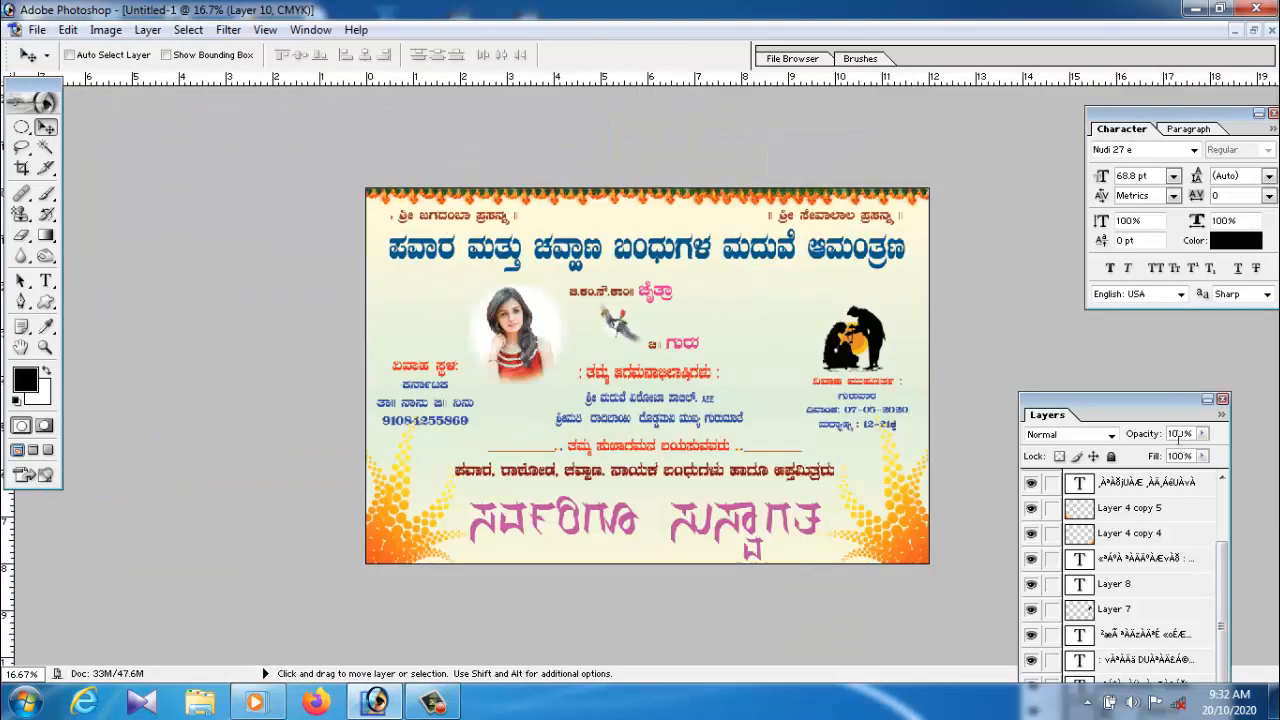
Reduce the portrait layer's opacity to 44% and move the portrait above the venue text near the card's left edge
{"action": "left_click_drag", "start_coordinate": [1120, 399], "coordinate": [1120, 367]}
{"action": "left_click", "coordinate": [1203, 401]}
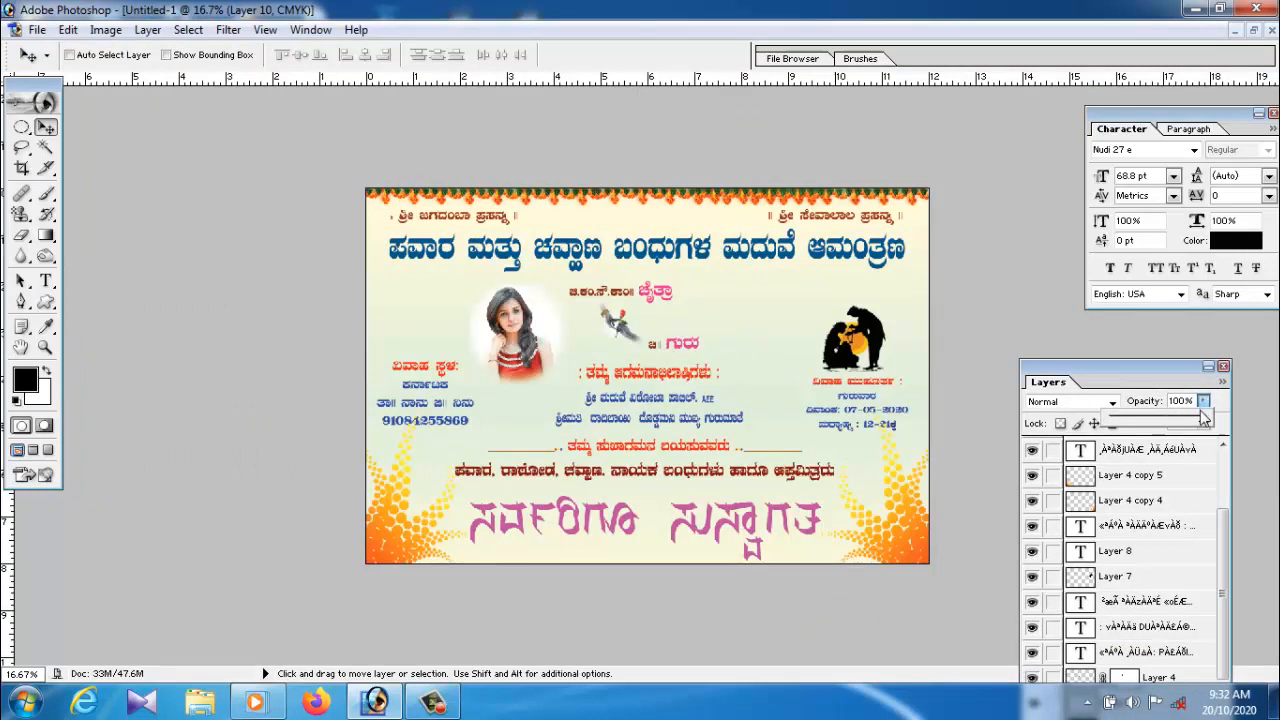
{"action": "left_click_drag", "start_coordinate": [1203, 420], "coordinate": [1153, 423]}
{"action": "left_click", "coordinate": [531, 338]}
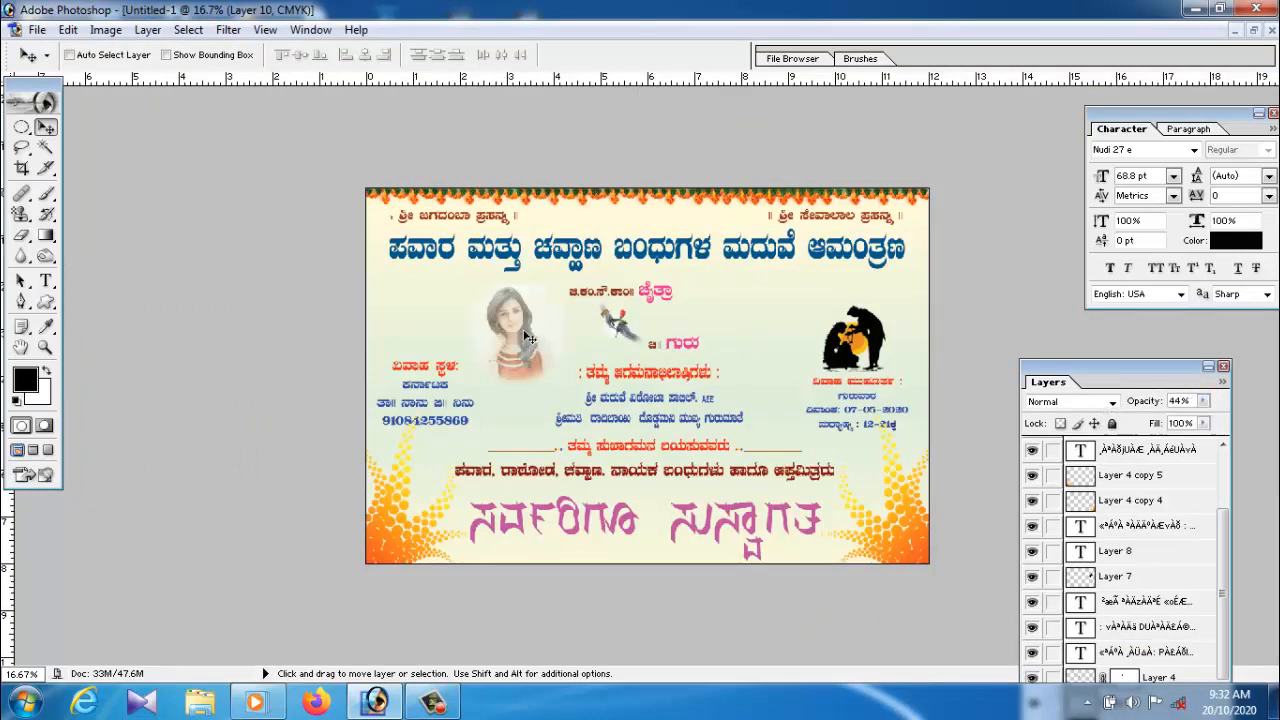
{"action": "left_click_drag", "start_coordinate": [531, 338], "coordinate": [430, 319]}
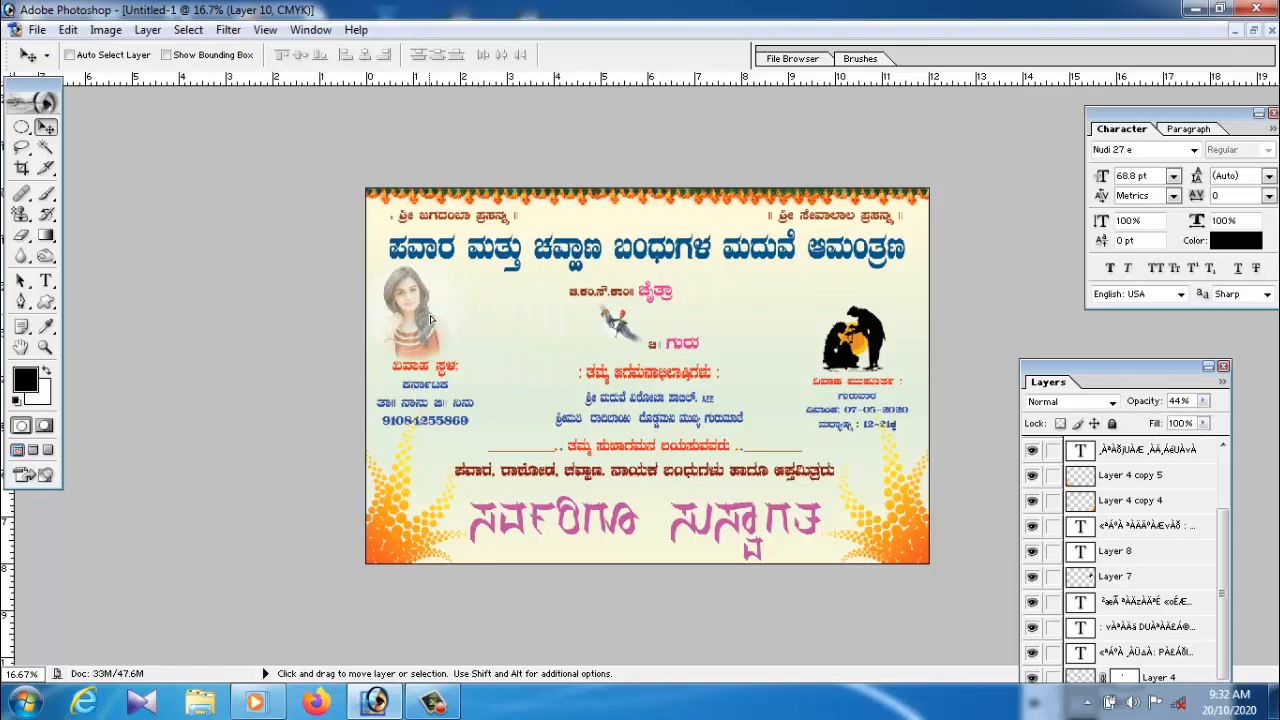
Shift the venue text block slightly down to make room beneath the portrait
{"action": "right_click", "coordinate": [466, 420]}
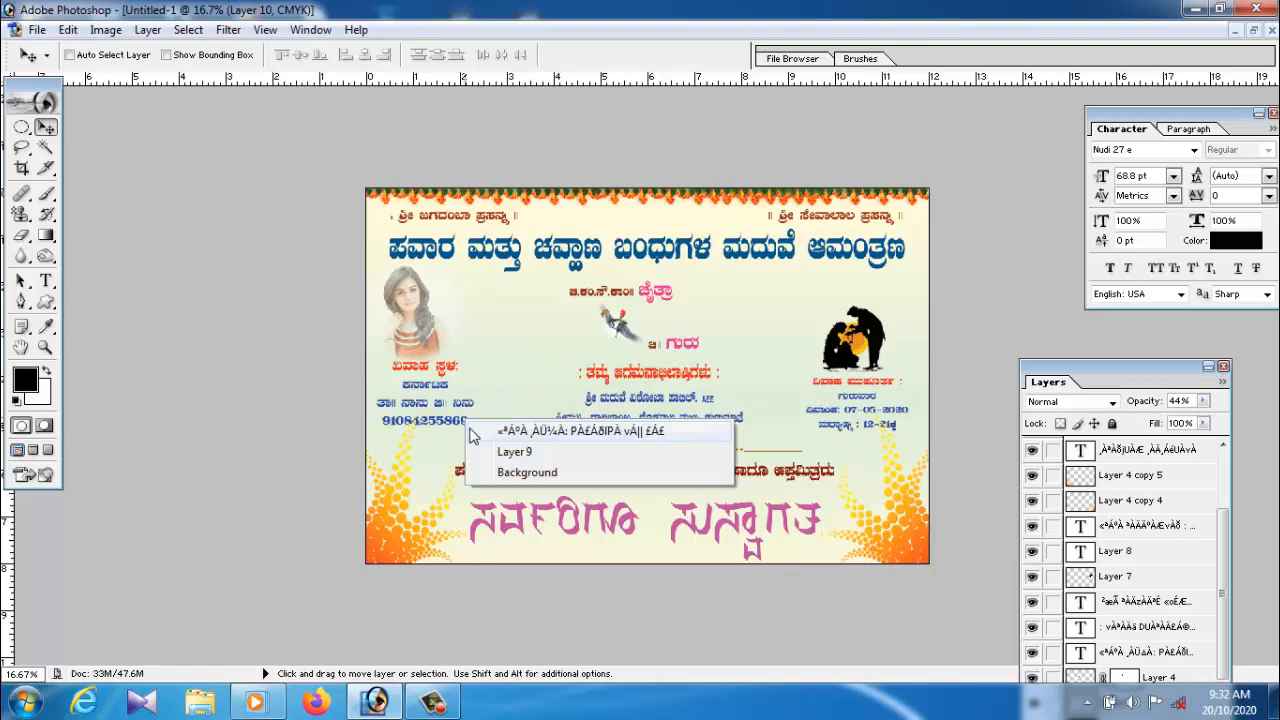
{"action": "left_click", "coordinate": [475, 427]}
{"action": "left_click_drag", "start_coordinate": [467, 427], "coordinate": [467, 438]}
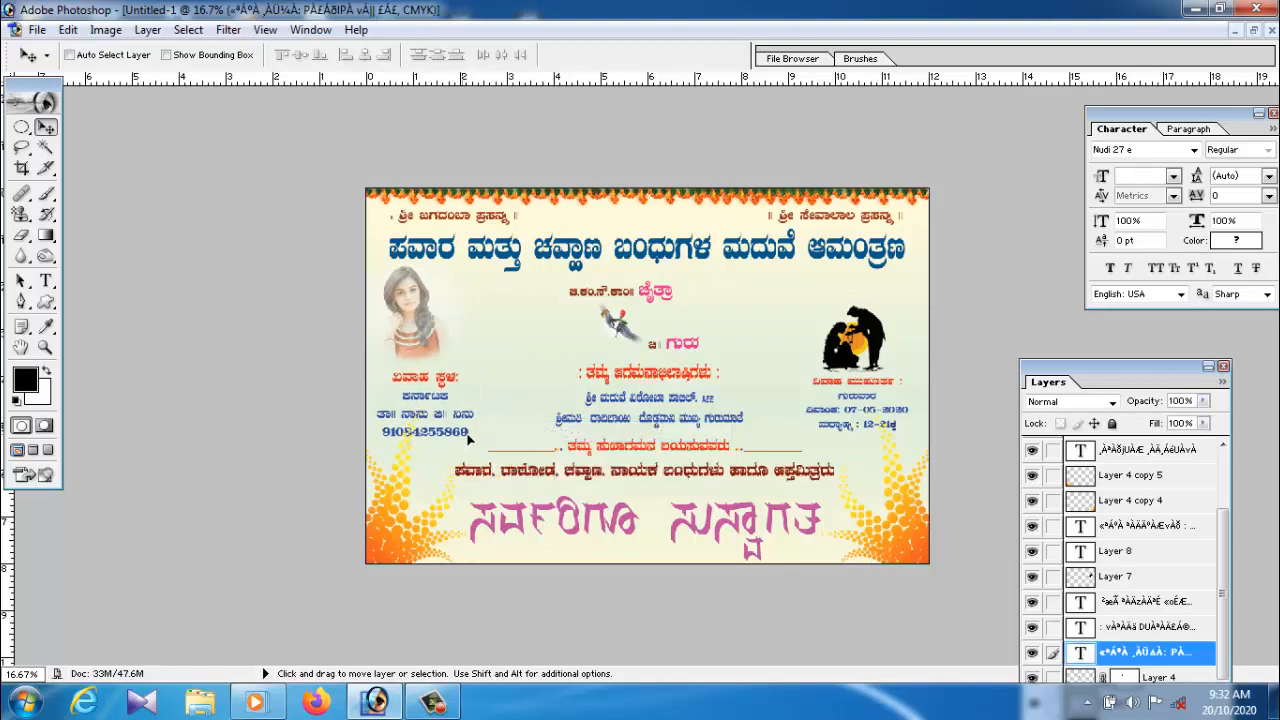
Reselect the portrait layer and nudge the portrait slightly right and down so it sits centred above the venue text
{"action": "right_click", "coordinate": [413, 341]}
{"action": "left_click", "coordinate": [429, 333]}
{"action": "left_click_drag", "start_coordinate": [429, 333], "coordinate": [442, 331]}
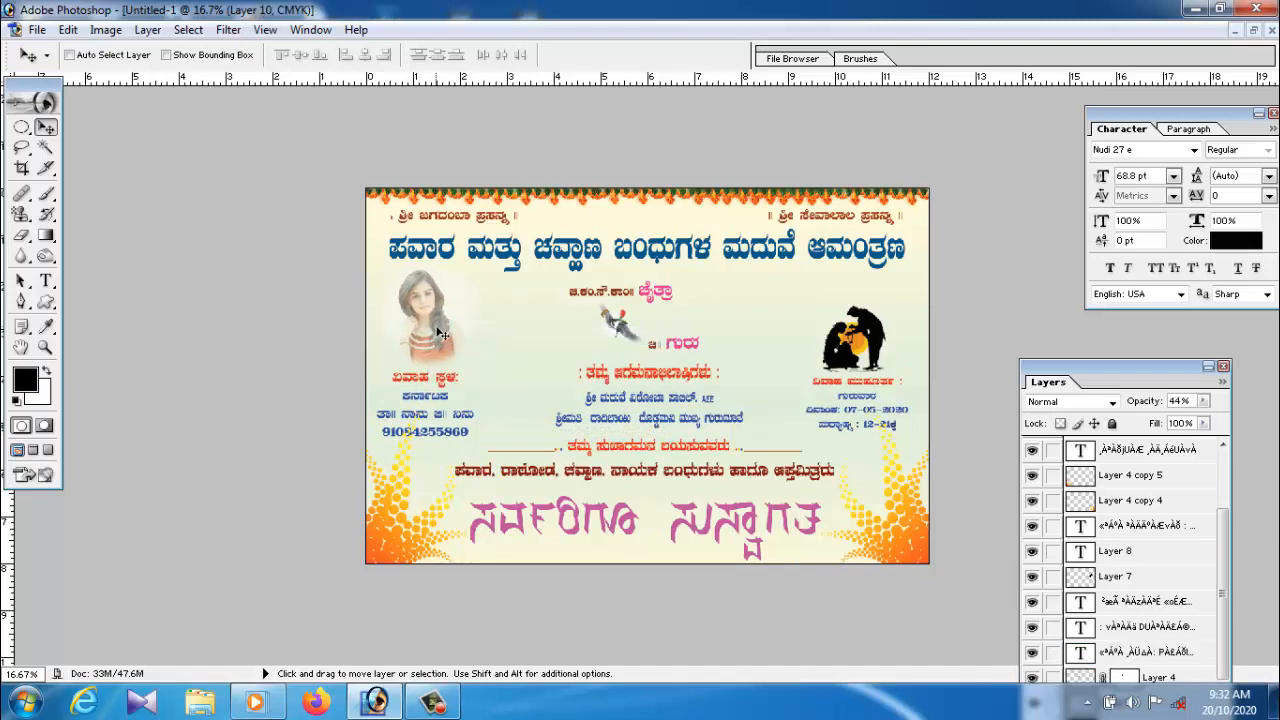
{"action": "left_click_drag", "start_coordinate": [537, 331], "coordinate": [537, 327]}
{"action": "scroll", "coordinate": [562, 371], "scroll_direction": "up", "scroll_amount": 3}
{"action": "scroll", "coordinate": [562, 371], "scroll_direction": "down", "scroll_amount": 2}
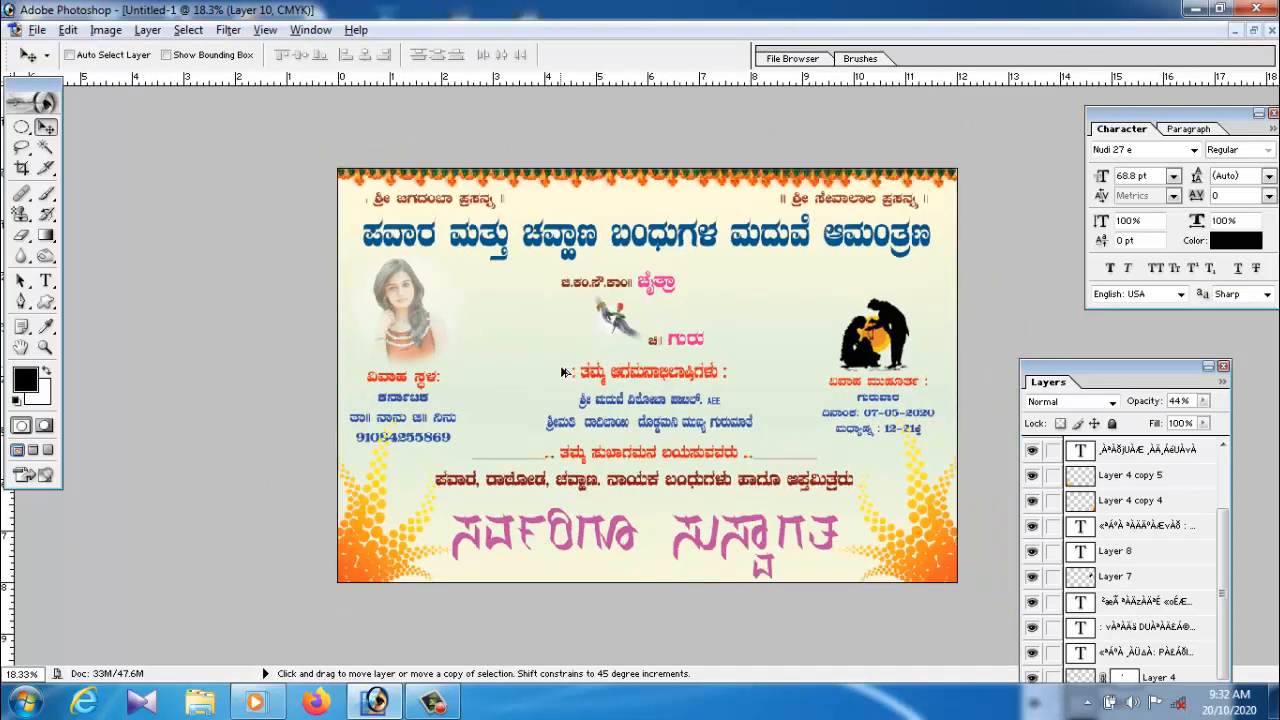
Start saving a copy of the finished invitation with JPEG as the file format
{"action": "left_click_drag", "start_coordinate": [1131, 367], "coordinate": [1164, 366]}
{"action": "scroll", "coordinate": [763, 374], "scroll_direction": "up", "scroll_amount": 2}
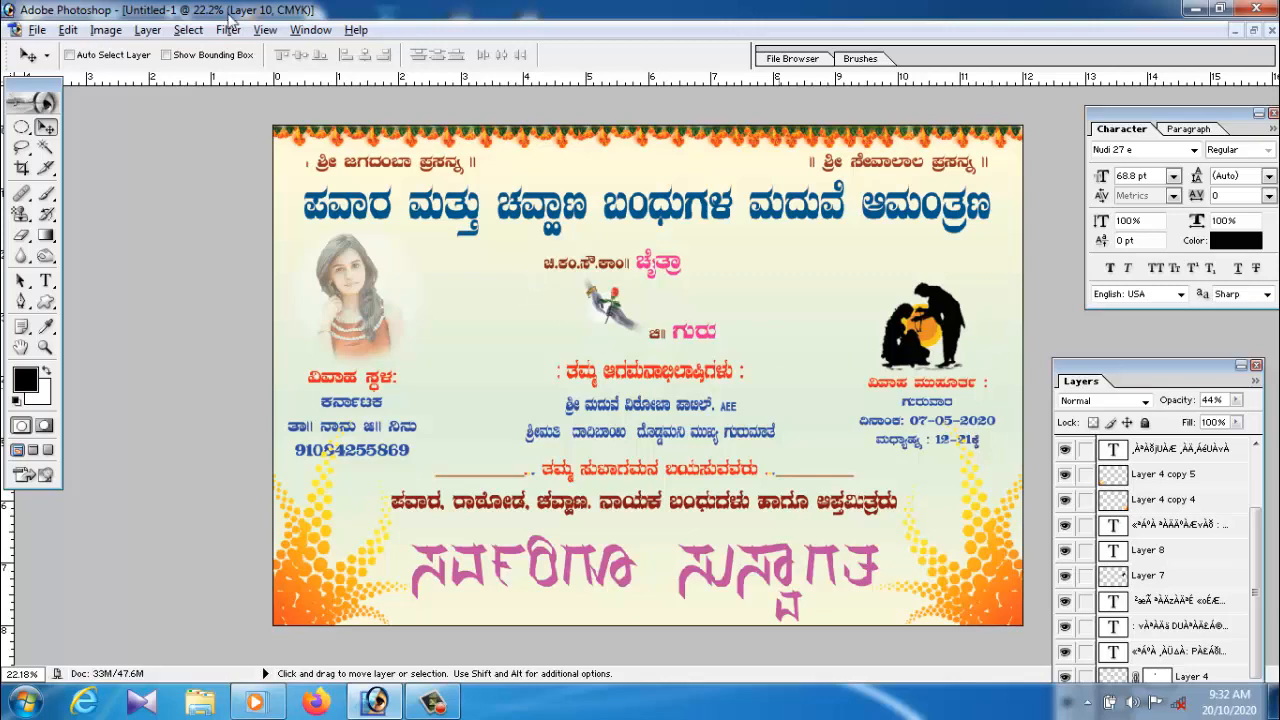
{"action": "left_click", "coordinate": [37, 30]}
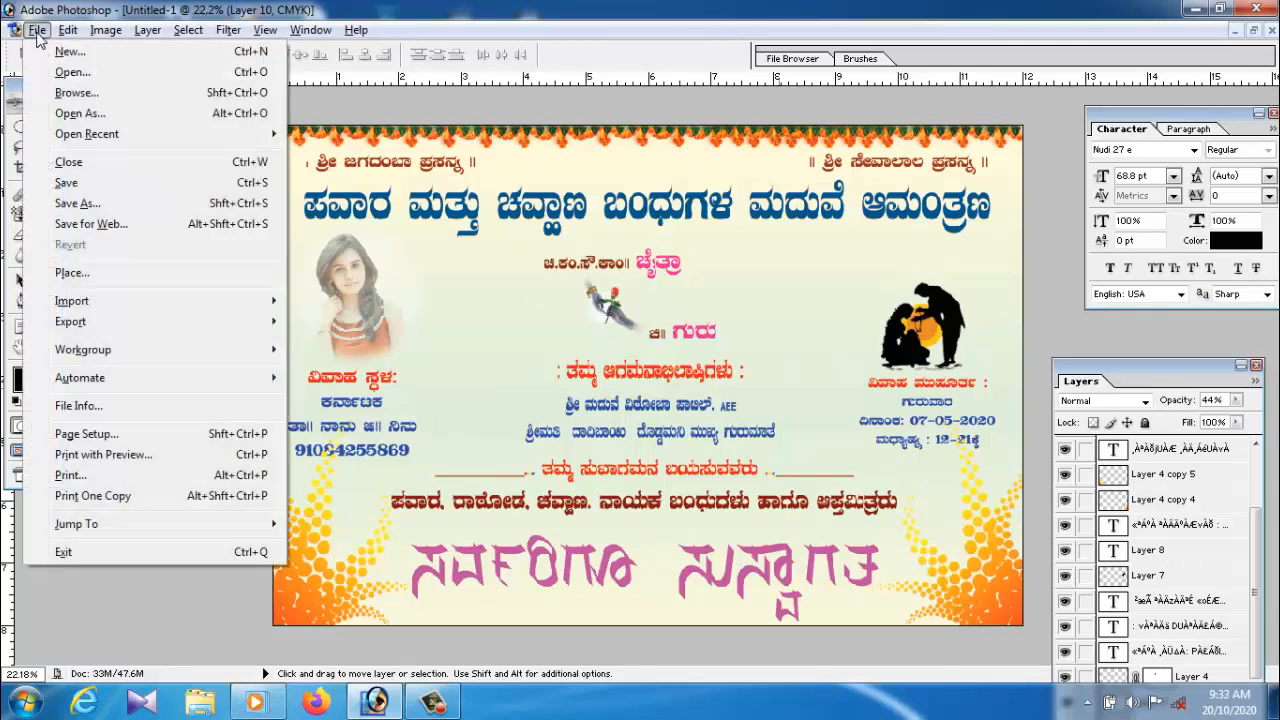
{"action": "left_click", "coordinate": [89, 200]}
{"action": "left_click", "coordinate": [292, 452]}
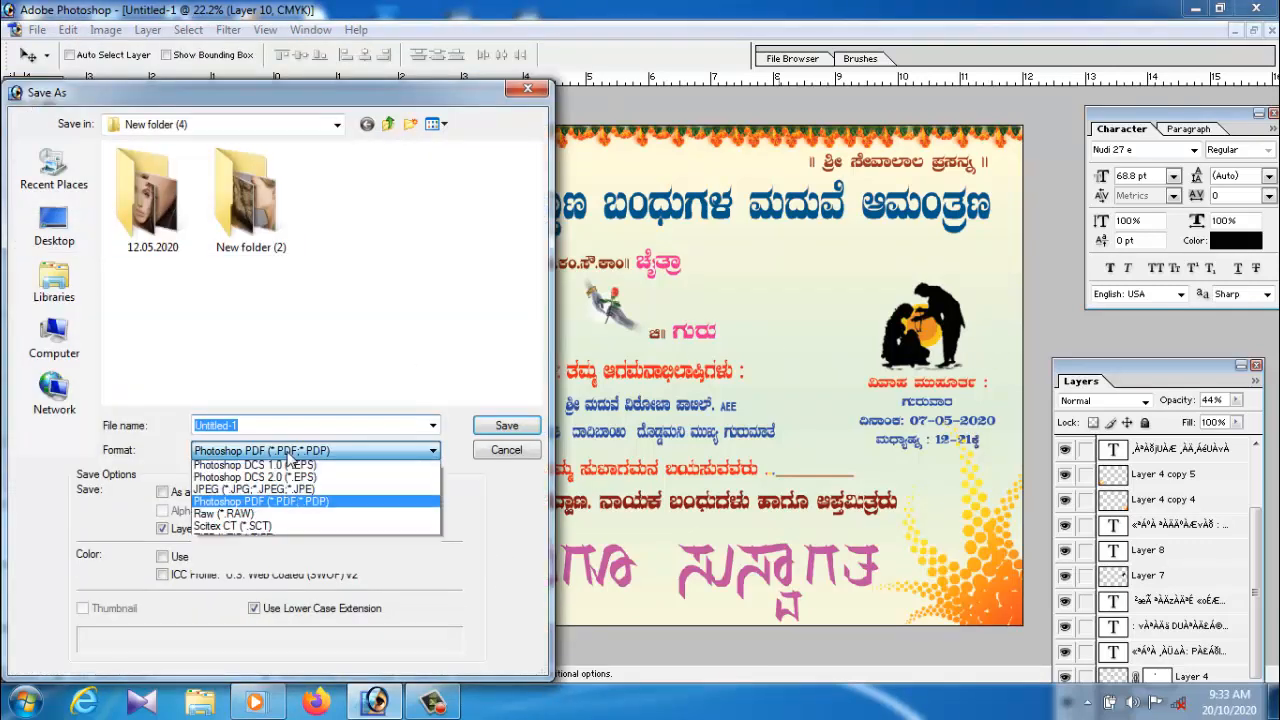
{"action": "left_click", "coordinate": [305, 517]}
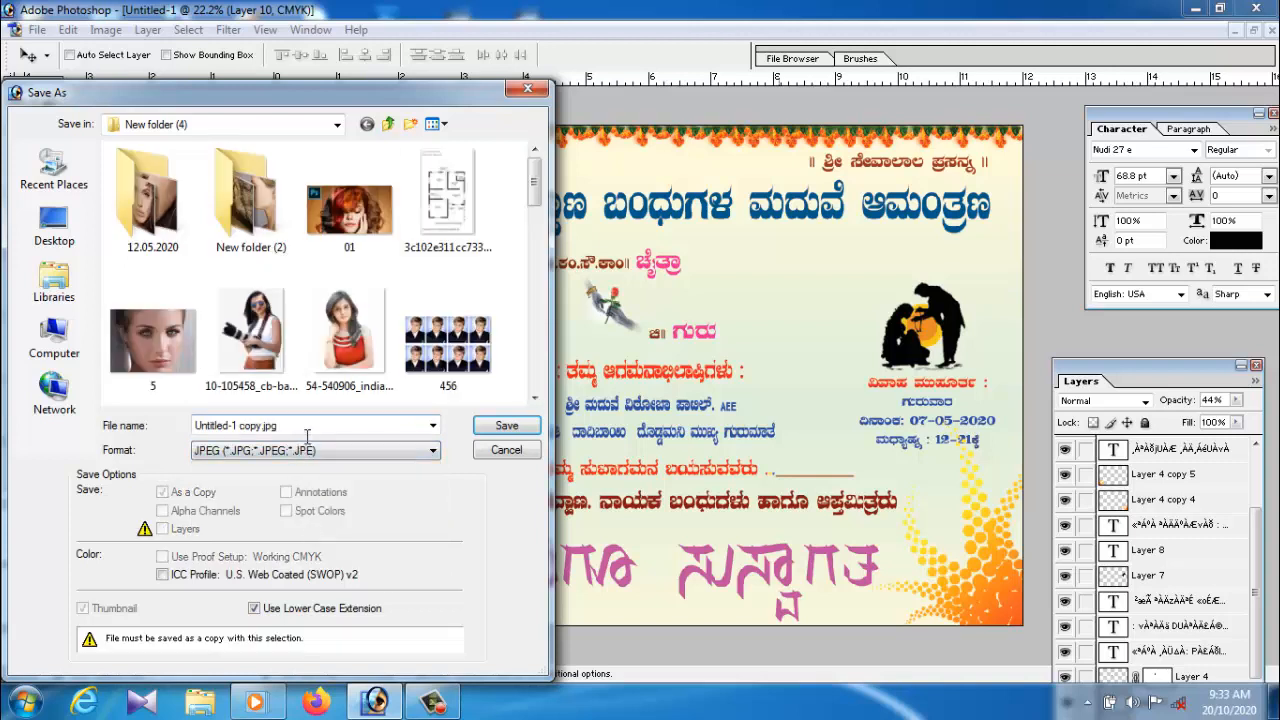
Name the JPEG copy 456, save it to the Desktop and accept the JPEG options
{"action": "left_click", "coordinate": [298, 428]}
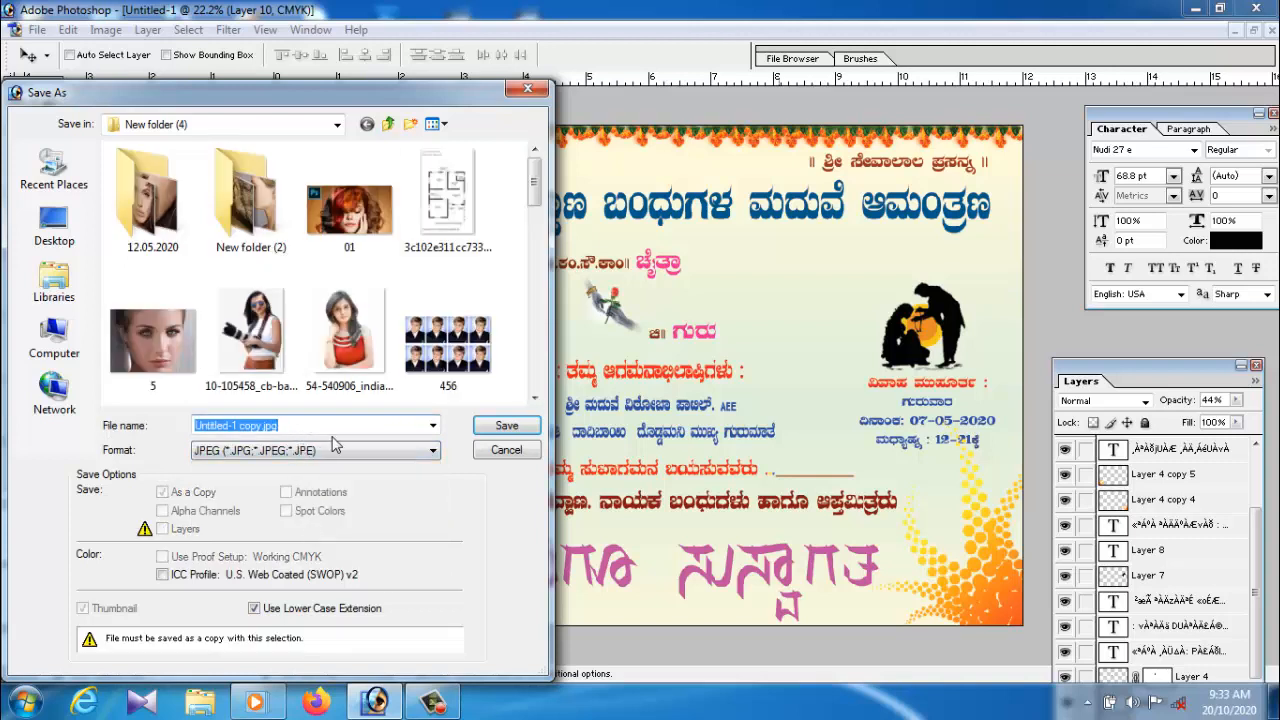
{"action": "type", "text": "C,ÀzÀ¶"}
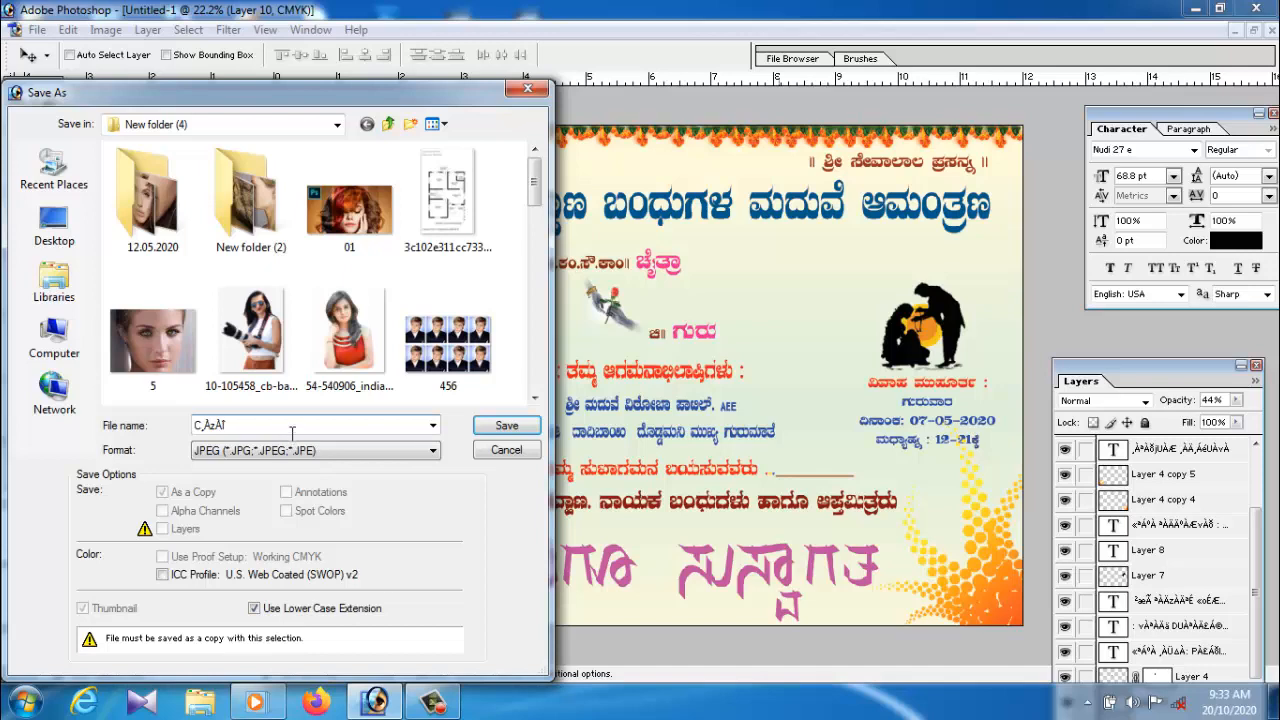
{"action": "left_click_drag", "start_coordinate": [289, 430], "coordinate": [130, 432]}
{"action": "type", "text": "456"}
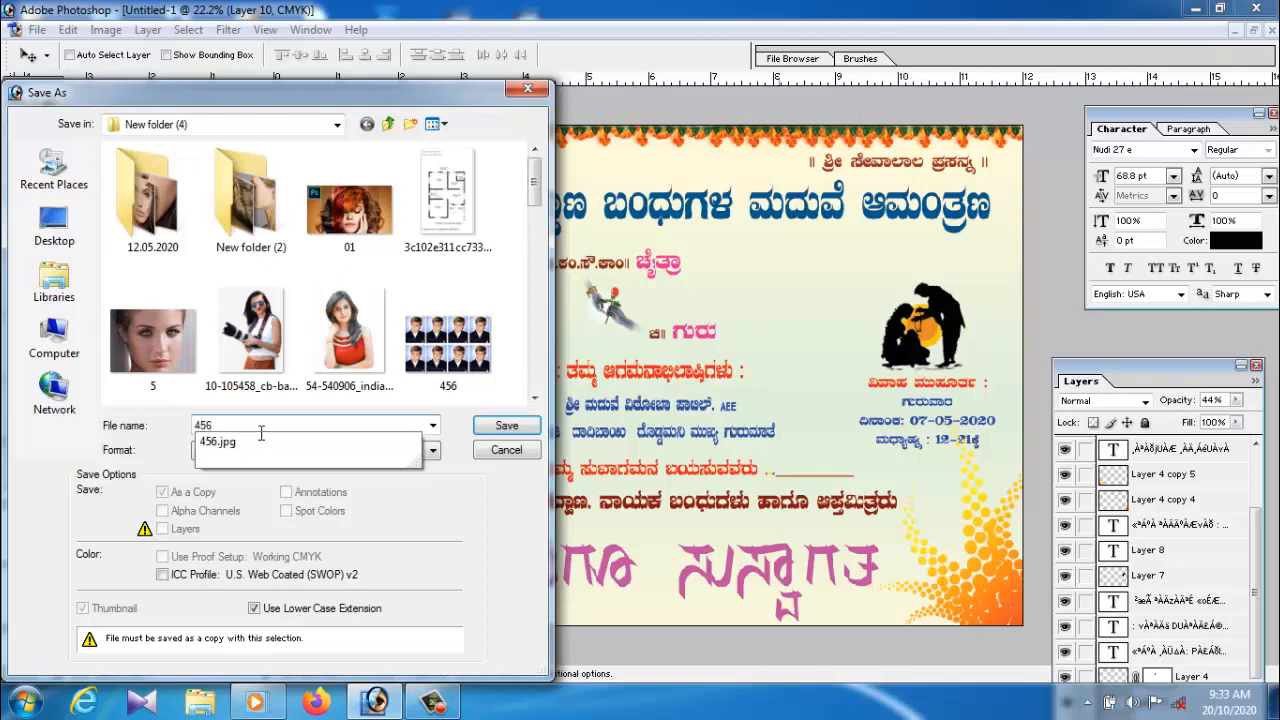
{"action": "left_click", "coordinate": [54, 222]}
{"action": "left_click", "coordinate": [499, 429]}
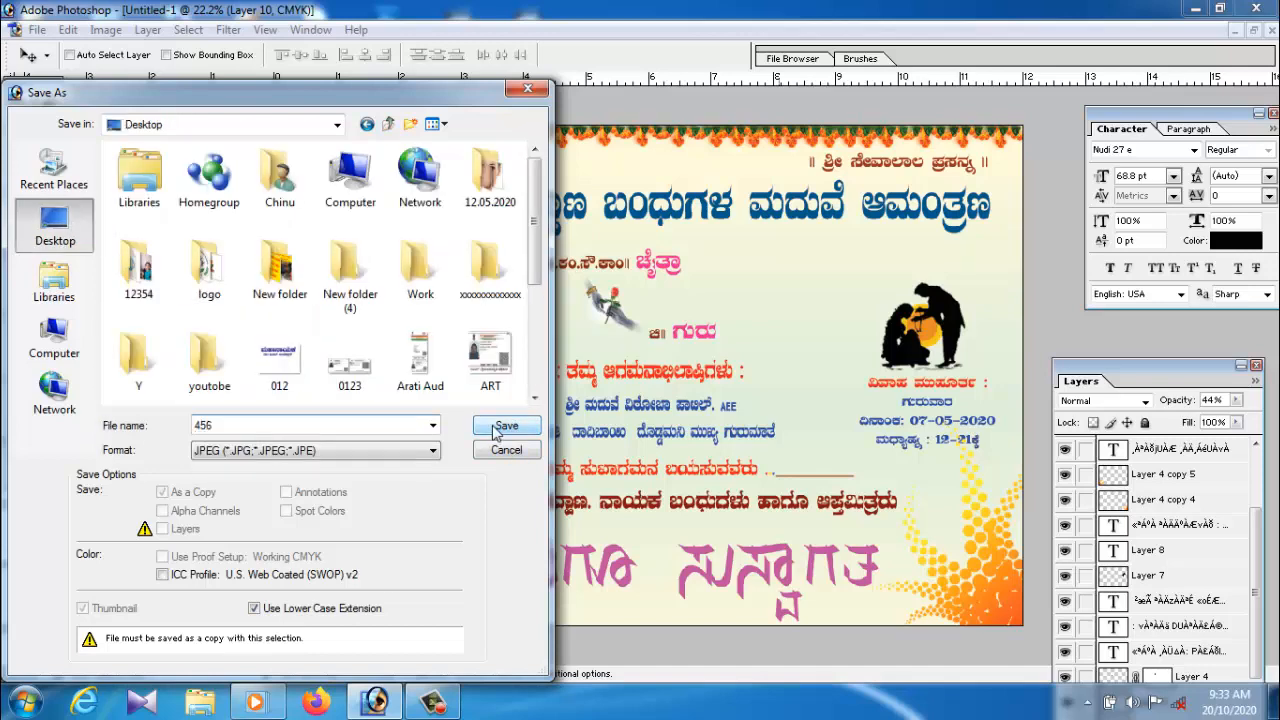
{"action": "left_click", "coordinate": [698, 196]}
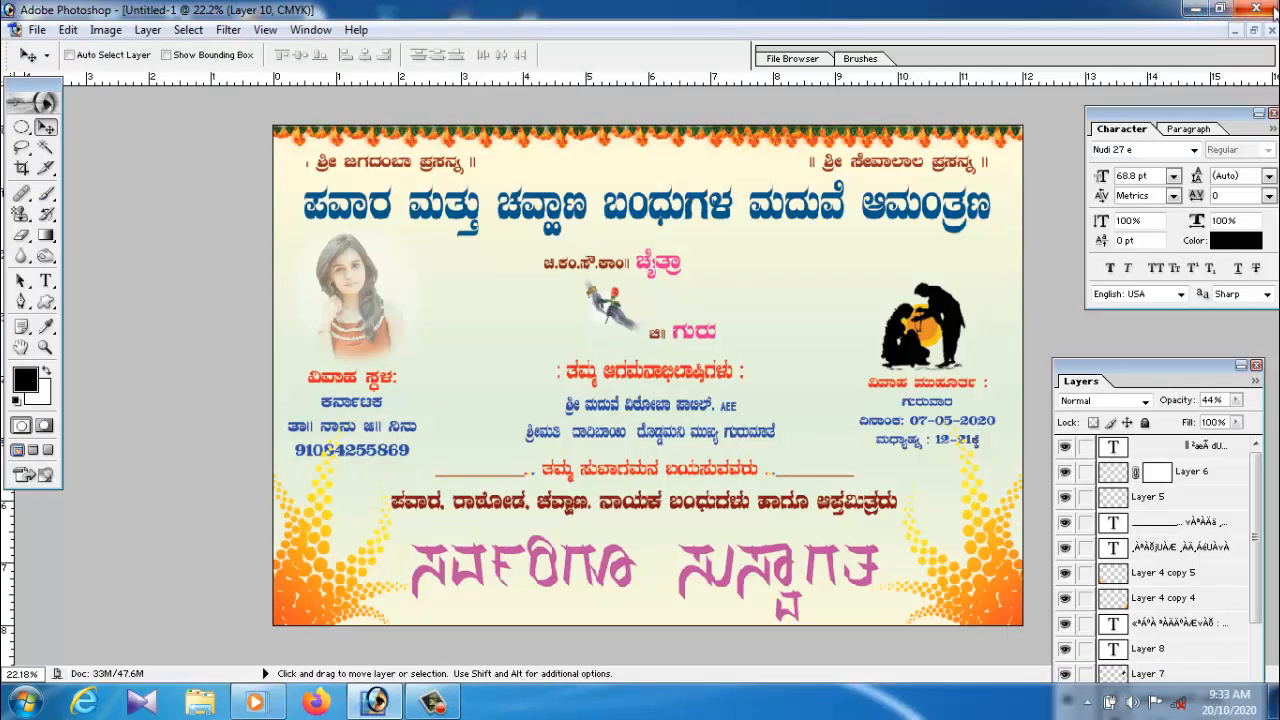
Minimize Photoshop and open the exported 456 image from the desktop in ACDSee Quick View to check the card
{"action": "left_click", "coordinate": [1194, 10]}
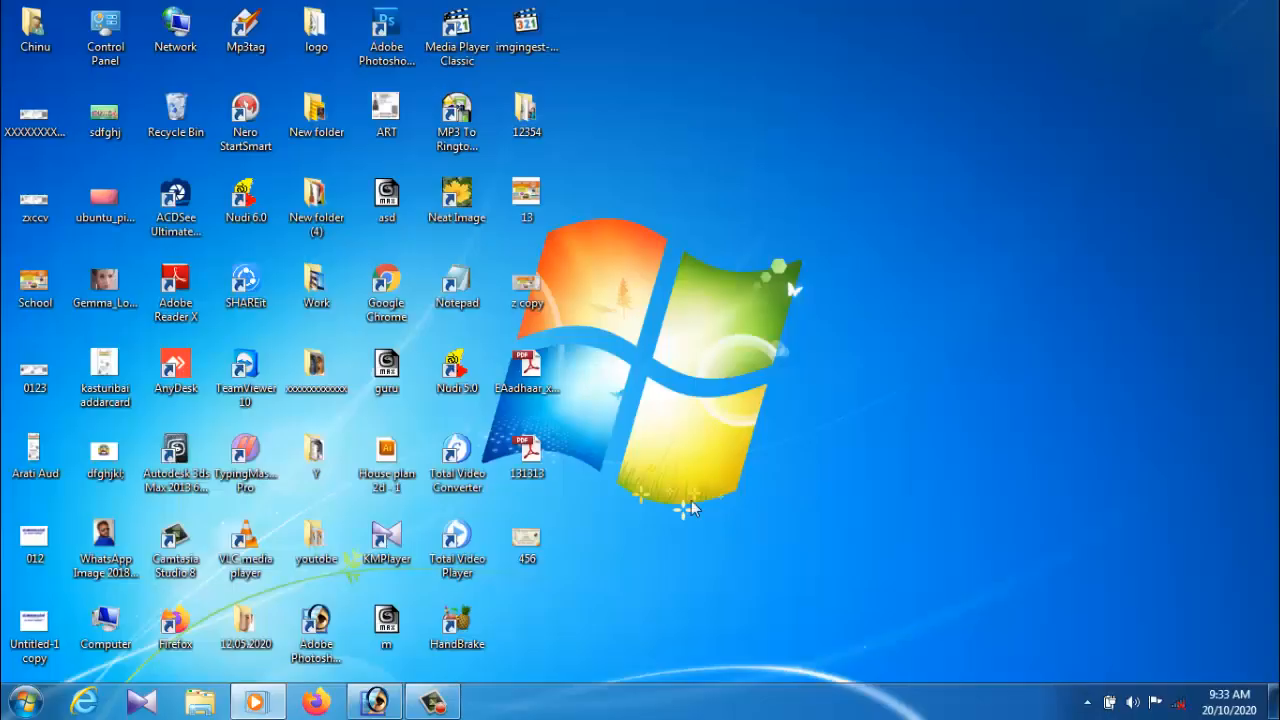
{"action": "double_click", "coordinate": [550, 562]}
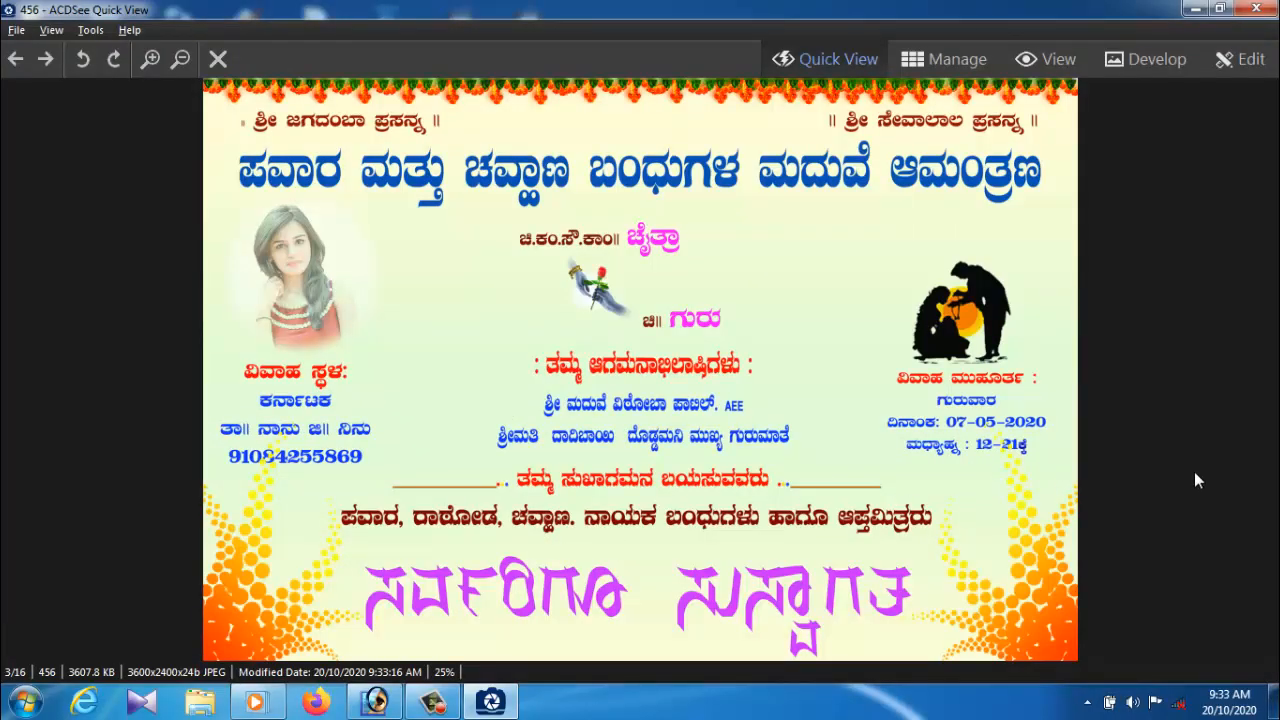